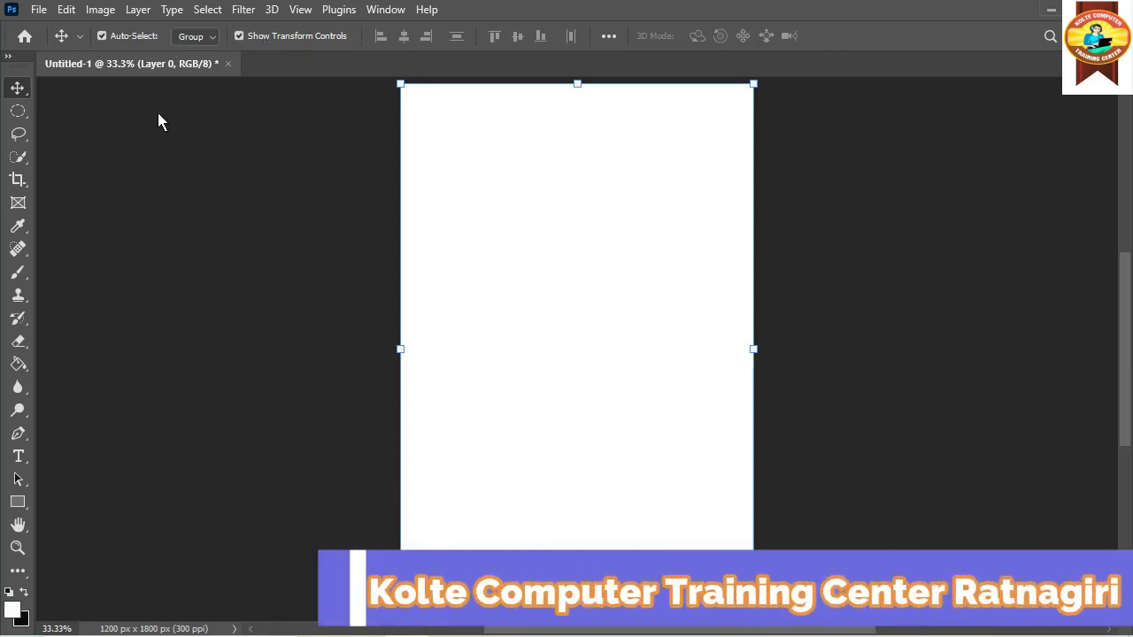
Undock the toolbar and examine the tool variants grouped under Move, Marquee, Lasso, Quick Selection, Crop, Eyedropper, History Brush, Clone Stamp, Brush and Eraser
drag(30, 58, 291, 68)
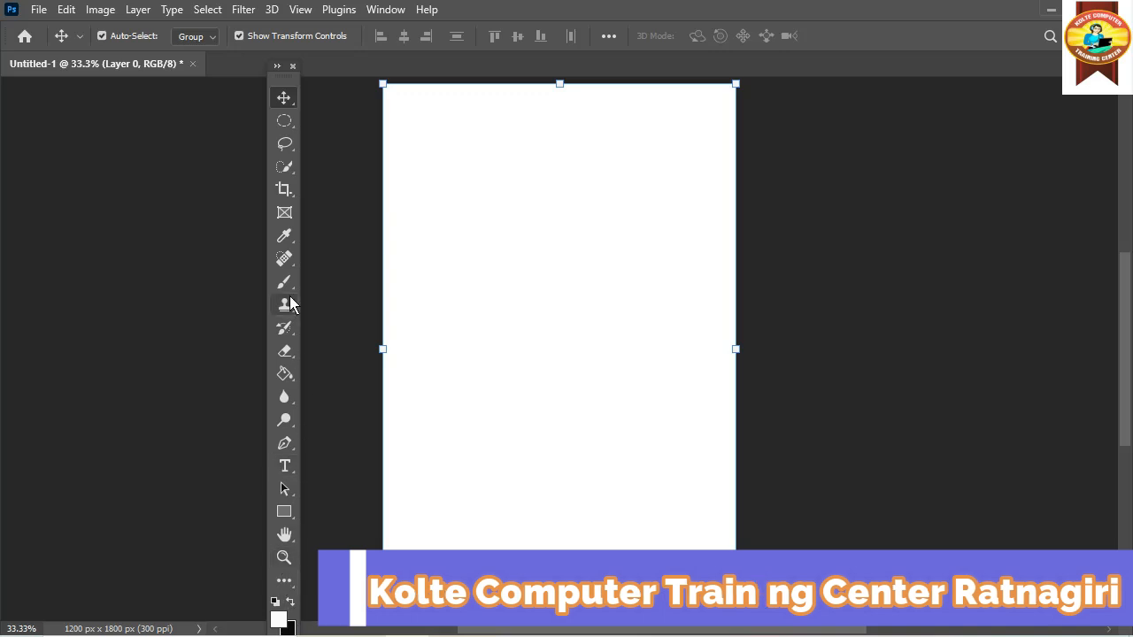
right_click(293, 110)
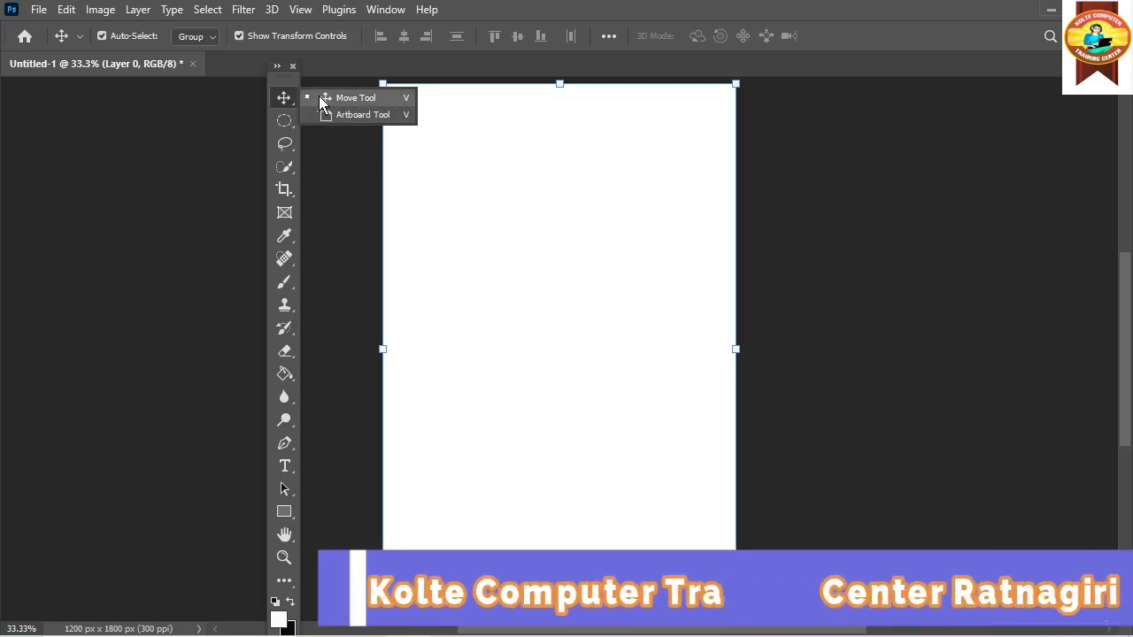
click(293, 128)
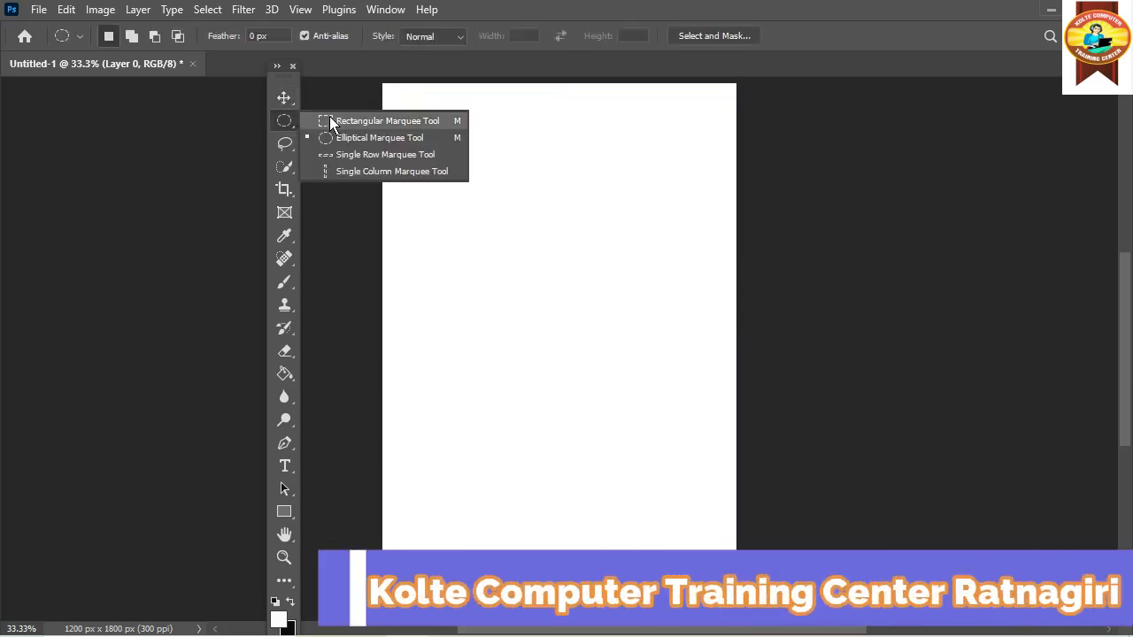
click(289, 147)
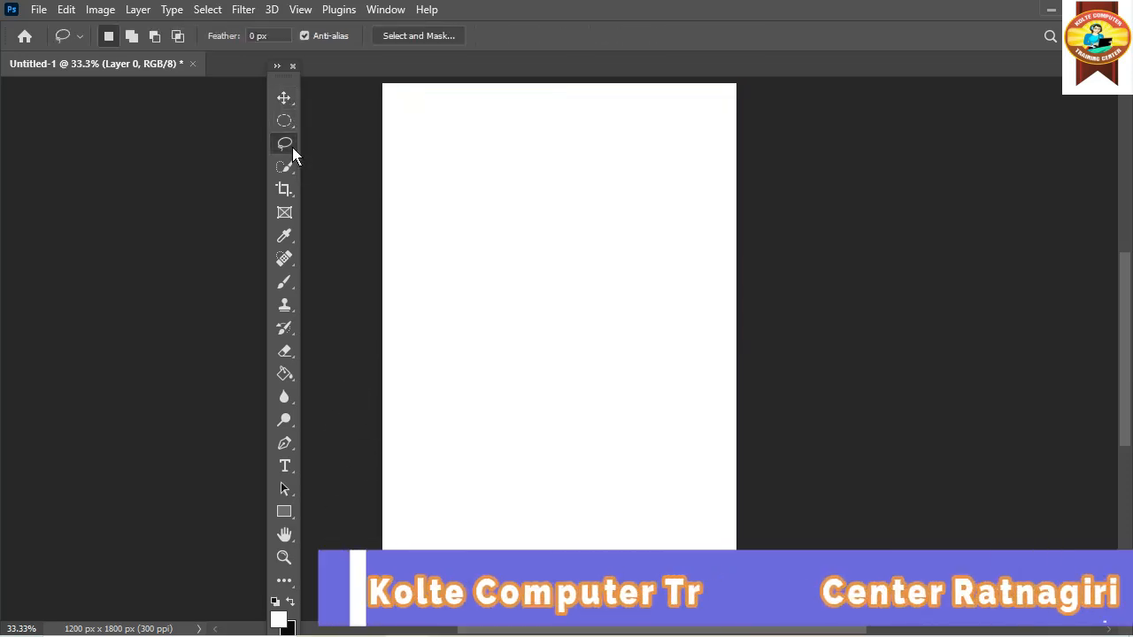
click(293, 155)
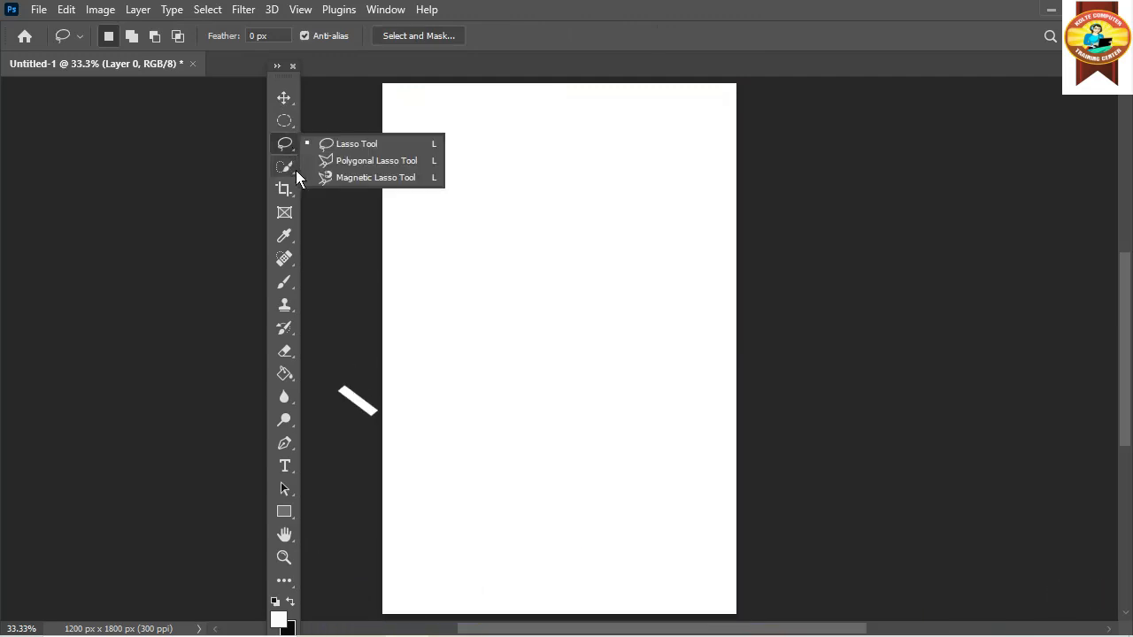
click(295, 176)
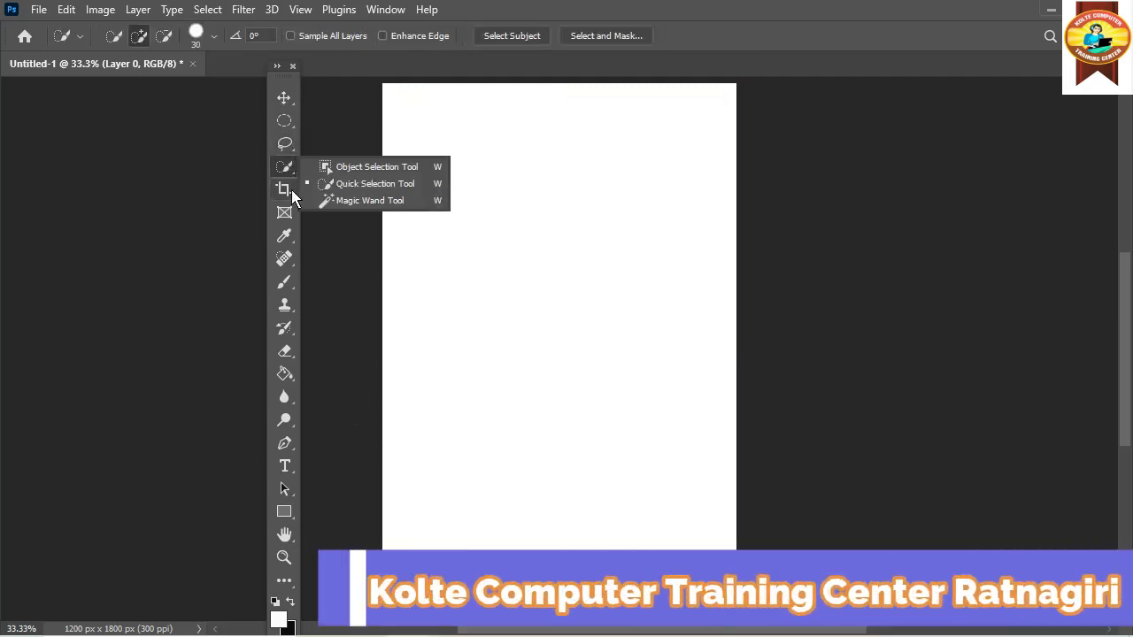
click(284, 190)
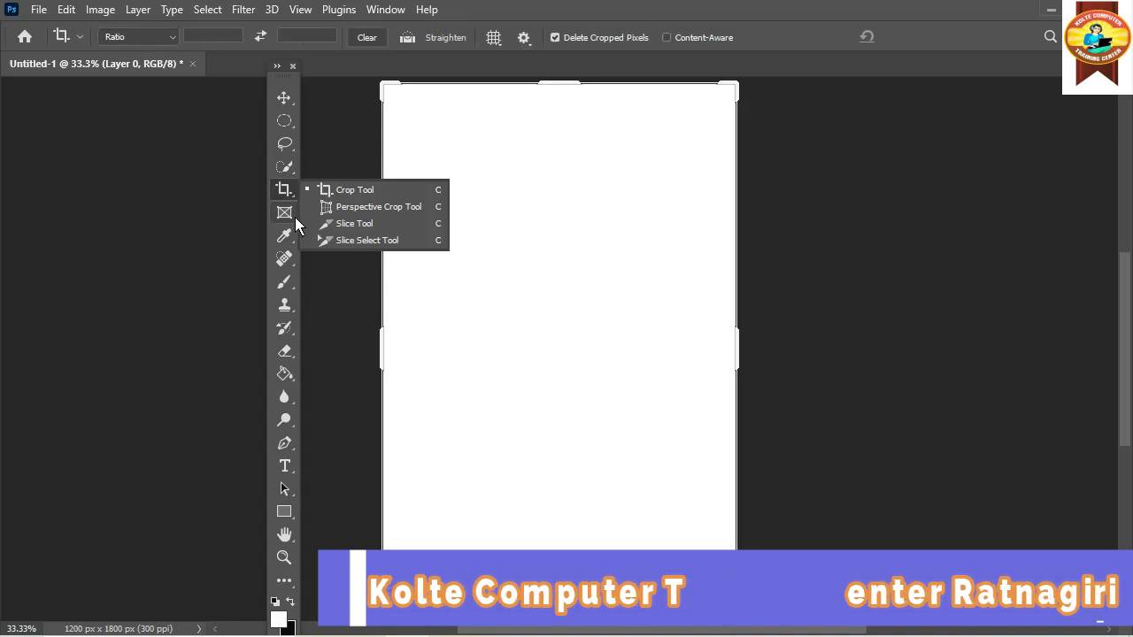
click(291, 246)
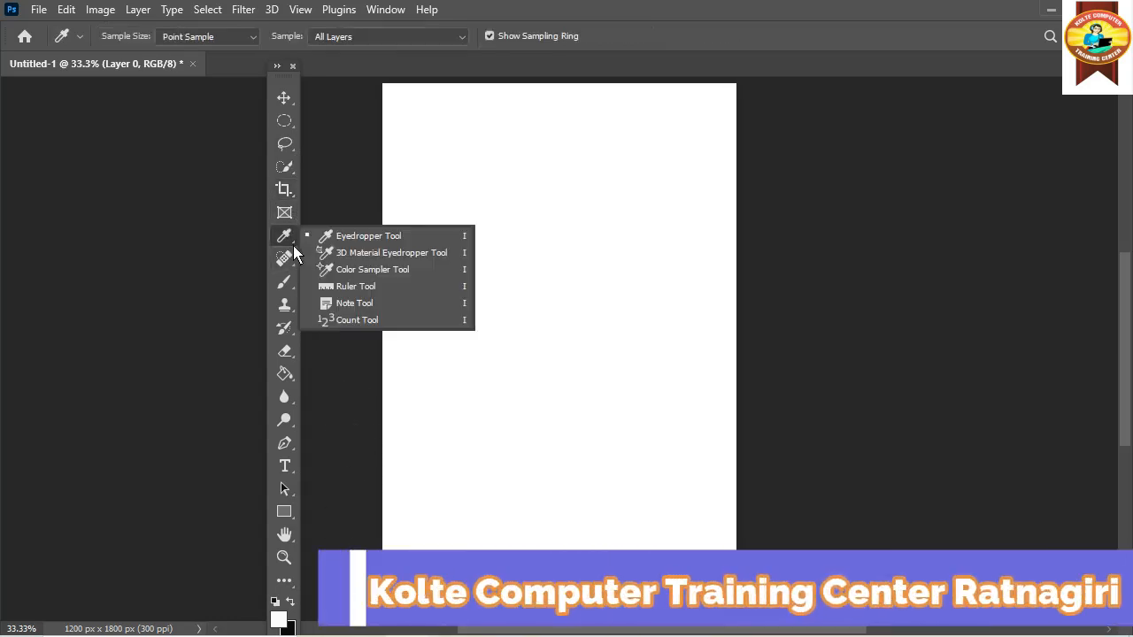
click(290, 336)
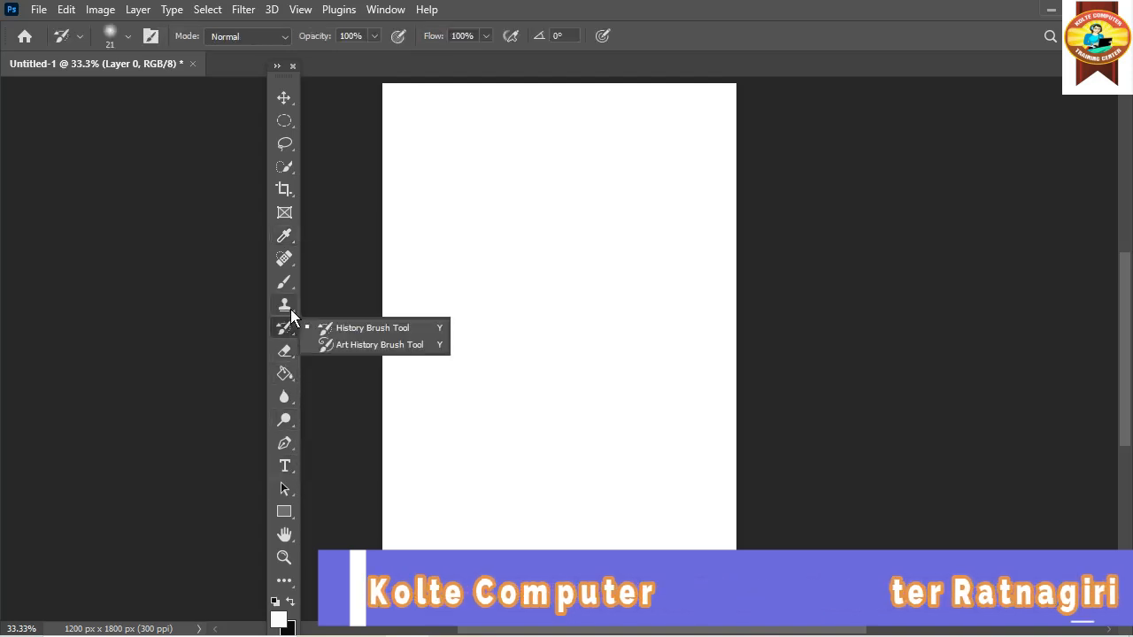
click(287, 310)
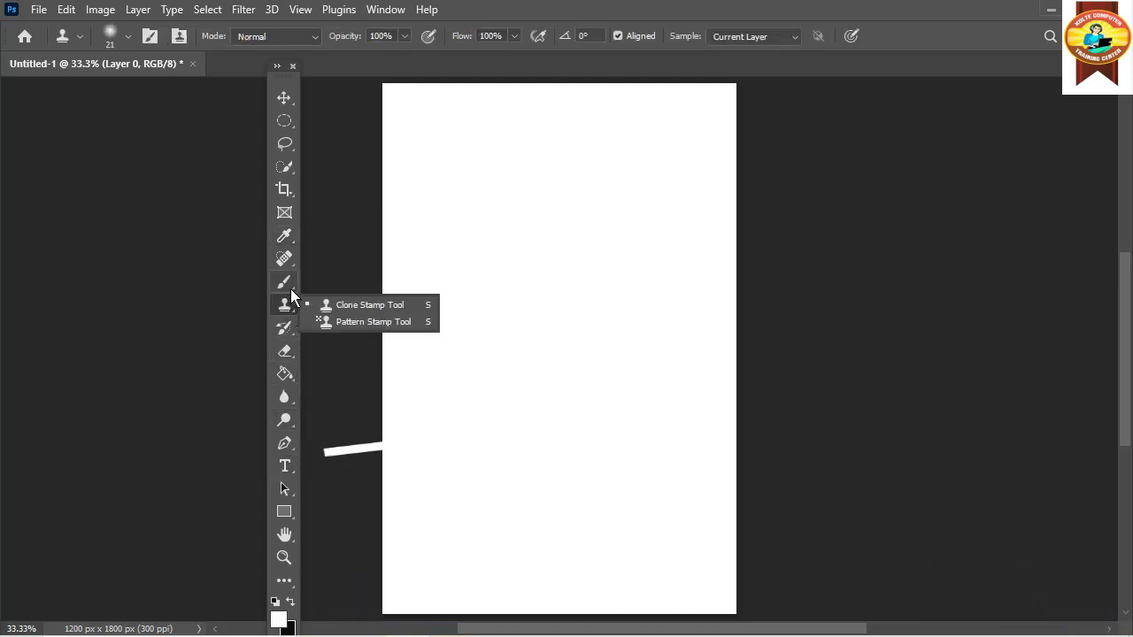
click(288, 284)
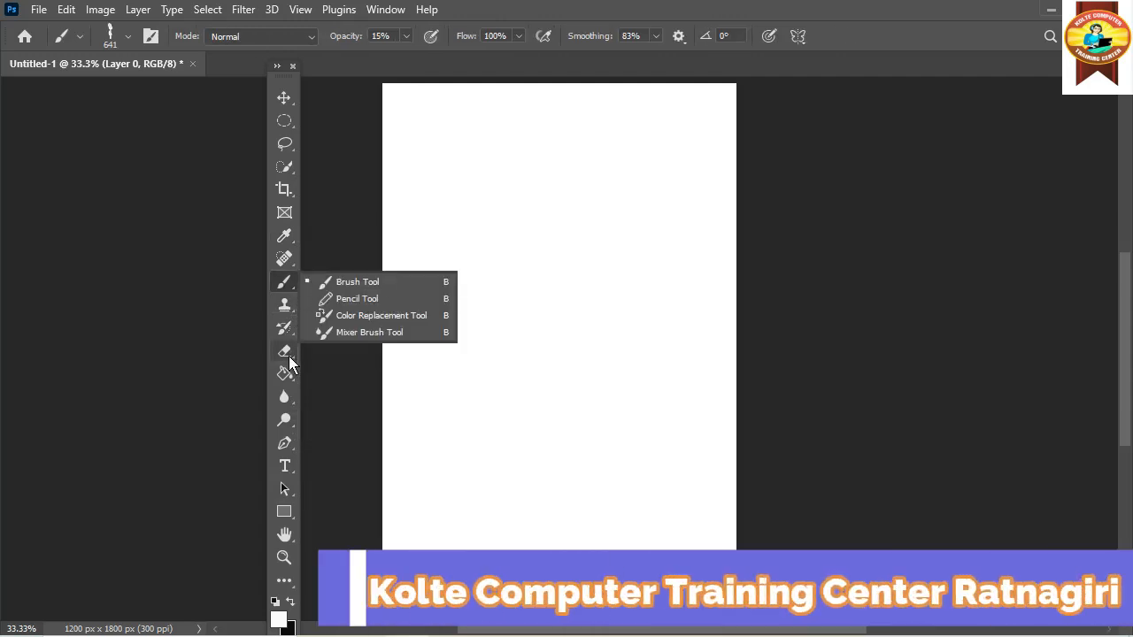
click(288, 354)
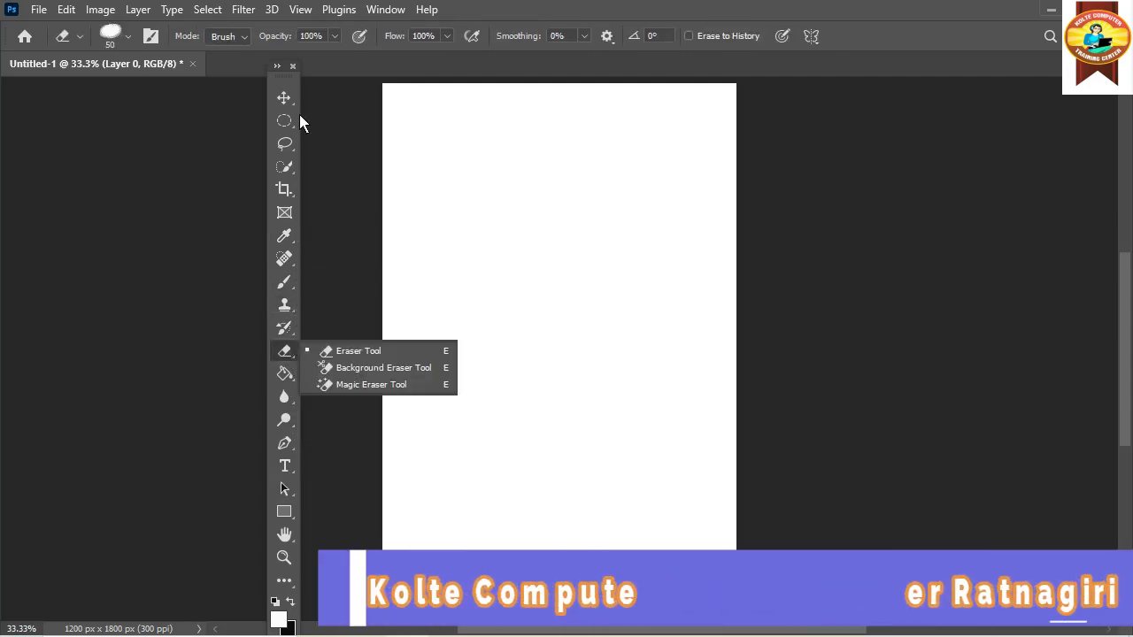
Dock the floating toolbar back at the workspace edge in a two-column layout and activate the Move tool
click(281, 69)
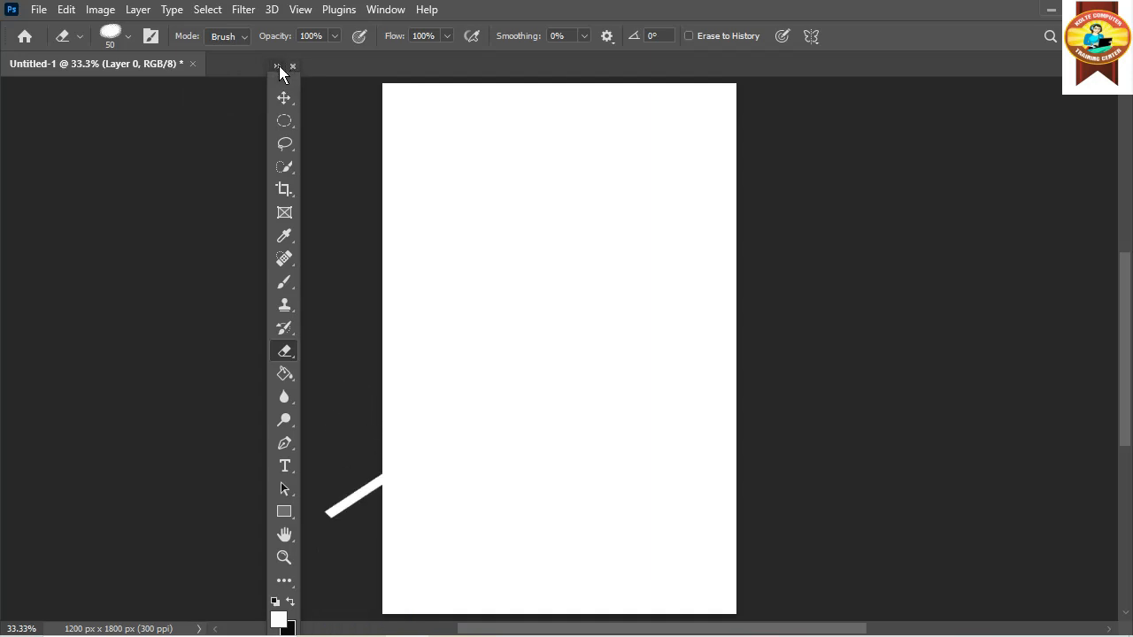
click(278, 68)
drag(281, 68, 4, 89)
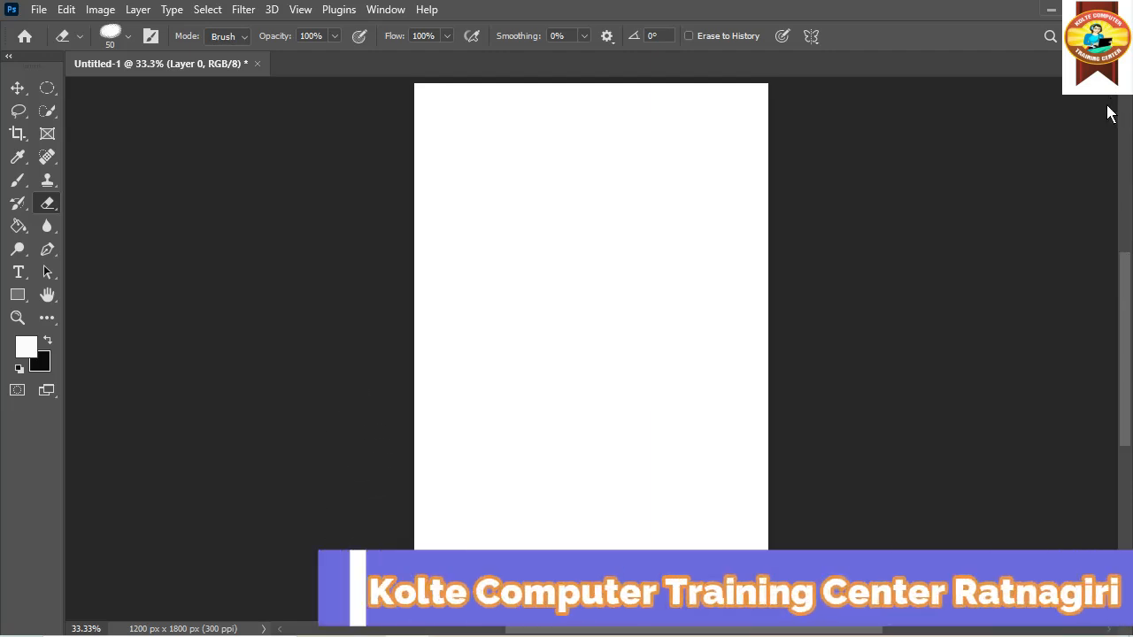
click(16, 87)
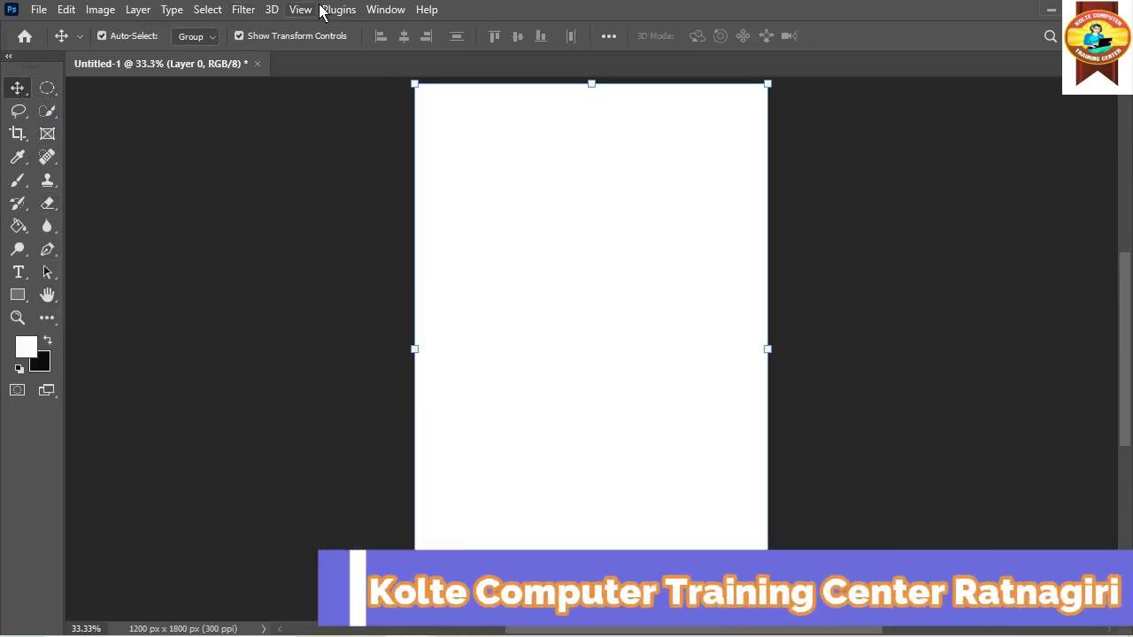
Start a new document measured in inches and name it xyz
click(39, 11)
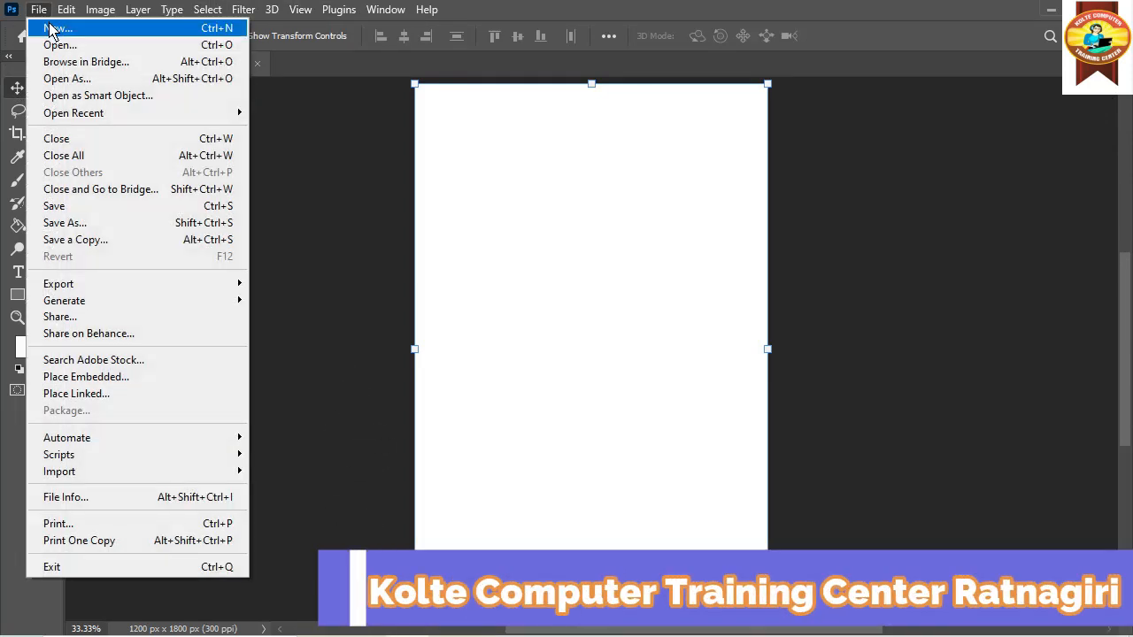
click(51, 29)
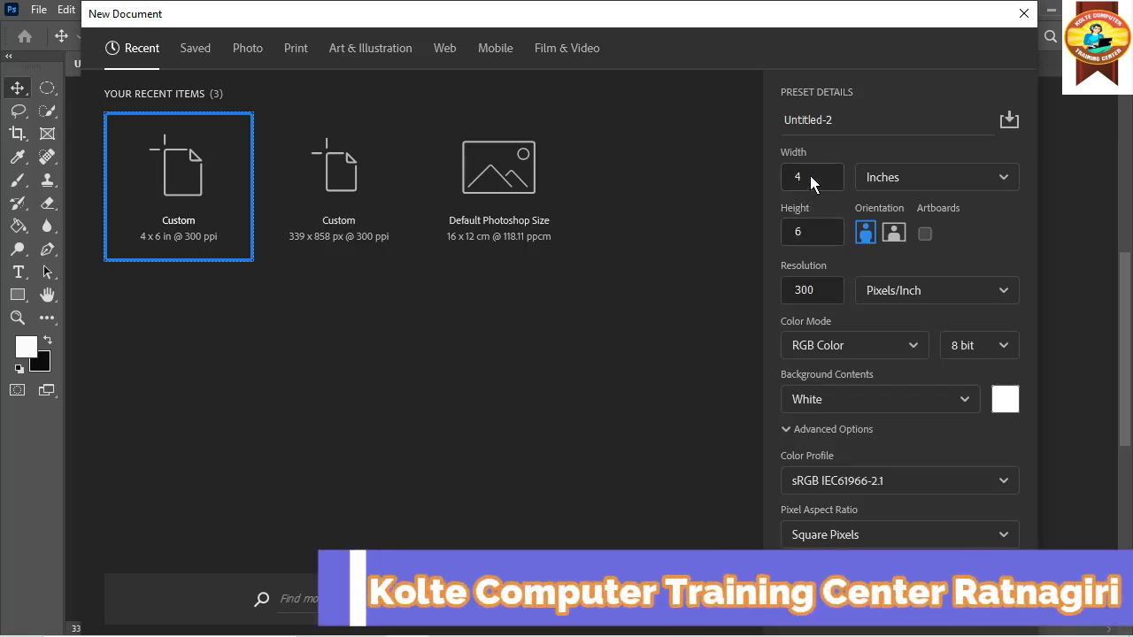
click(1004, 178)
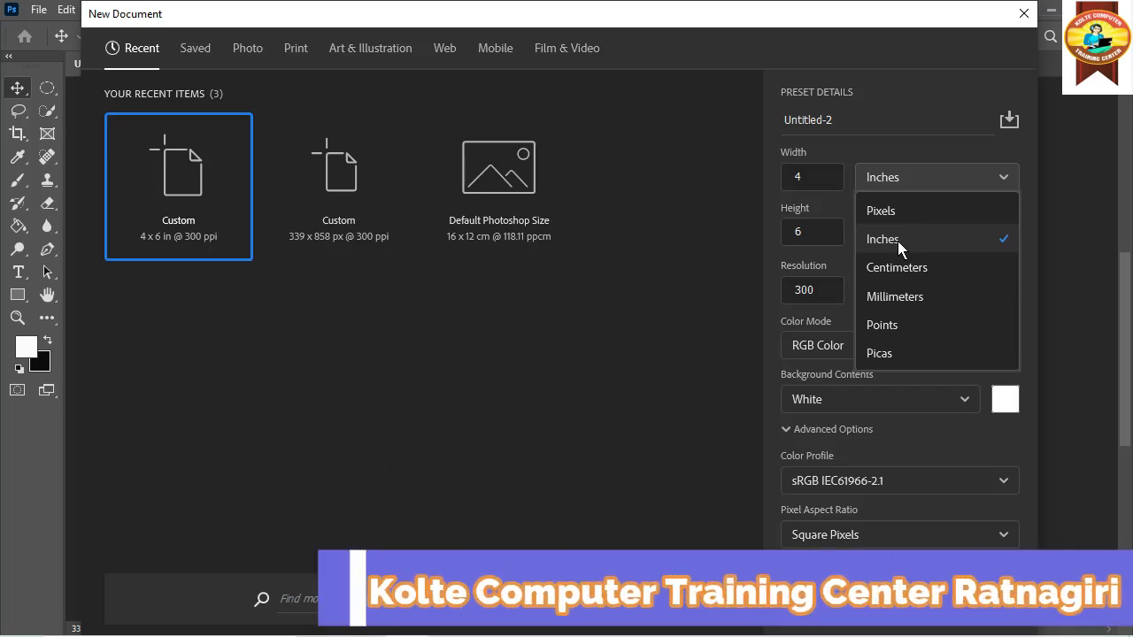
click(906, 128)
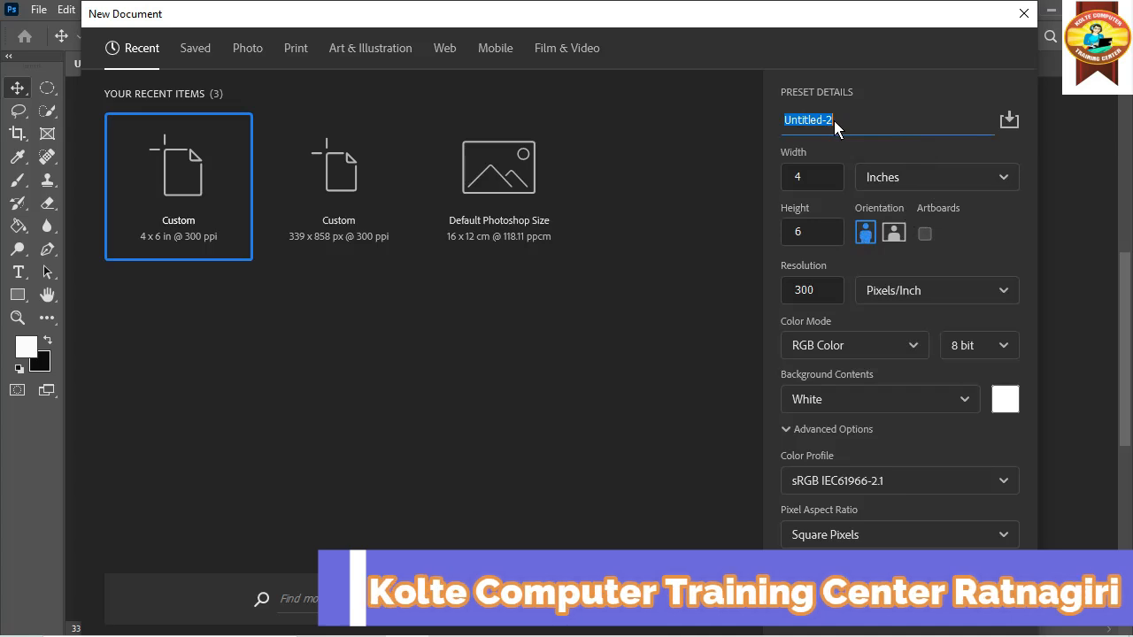
text(yz)
Create the 4 x 6 inch document at 300 pixels/inch in 8 bit RGB Color with white background contents
click(1004, 291)
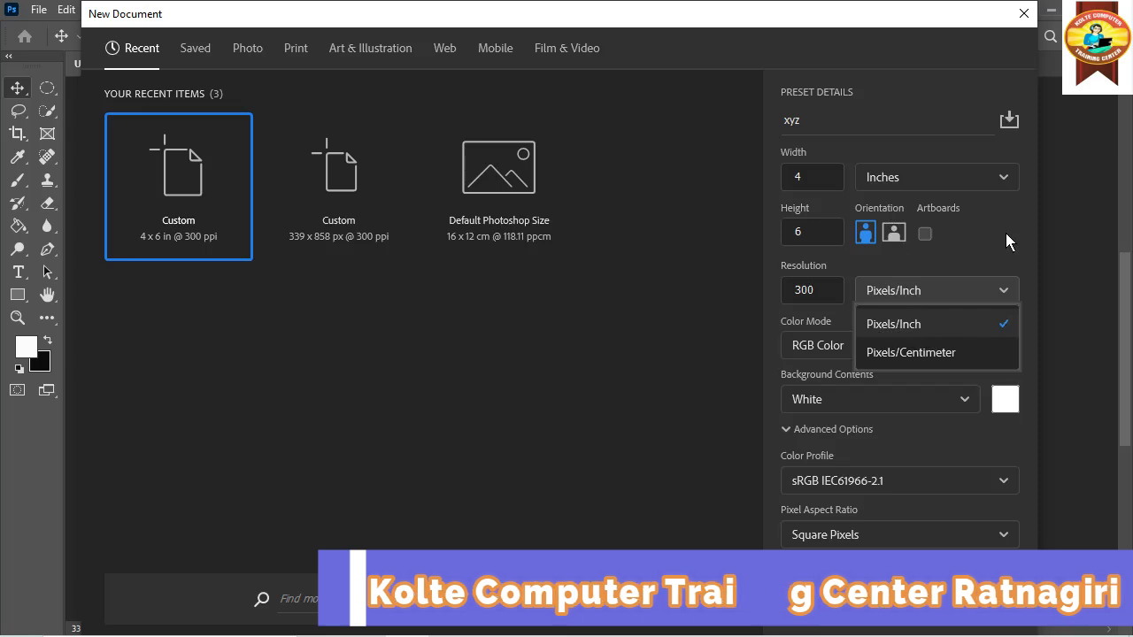
click(1004, 292)
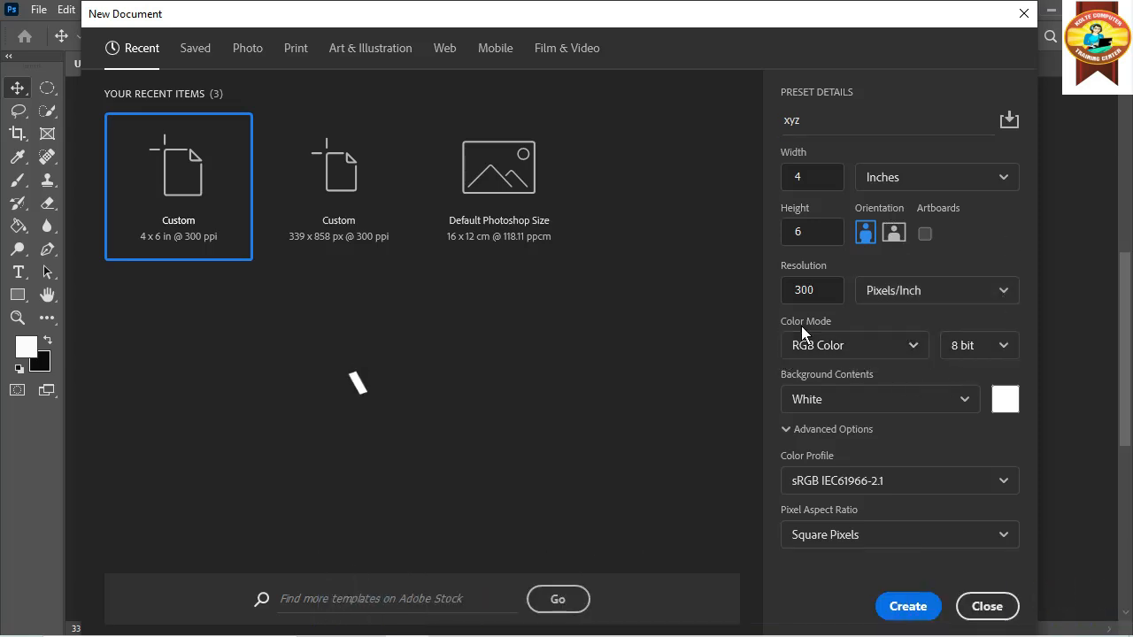
click(916, 351)
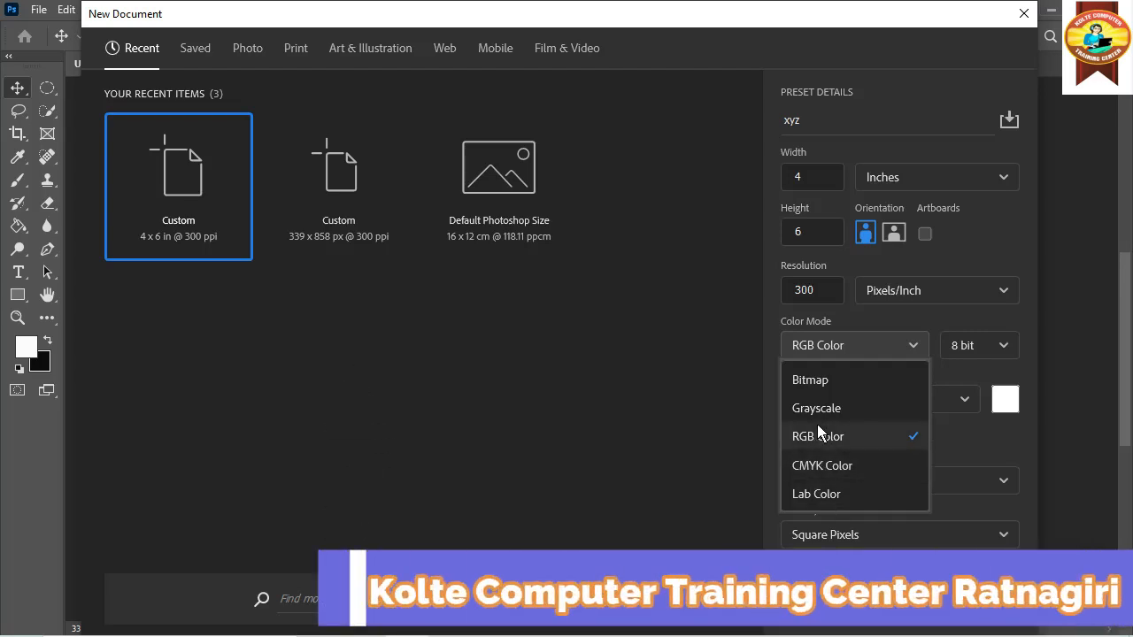
click(995, 319)
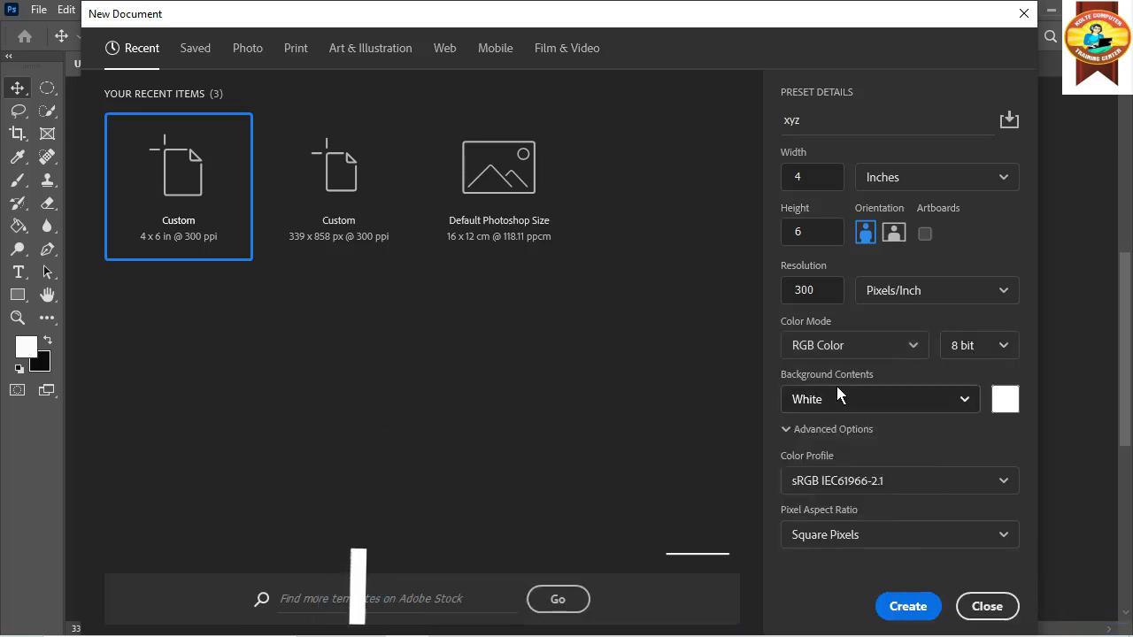
click(968, 403)
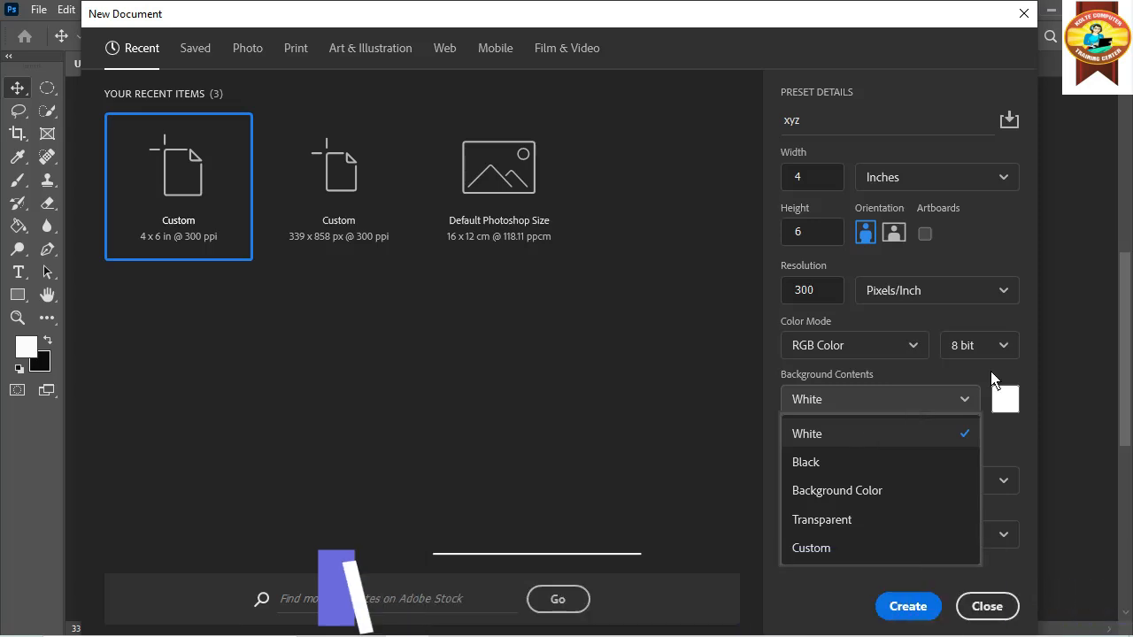
click(1035, 449)
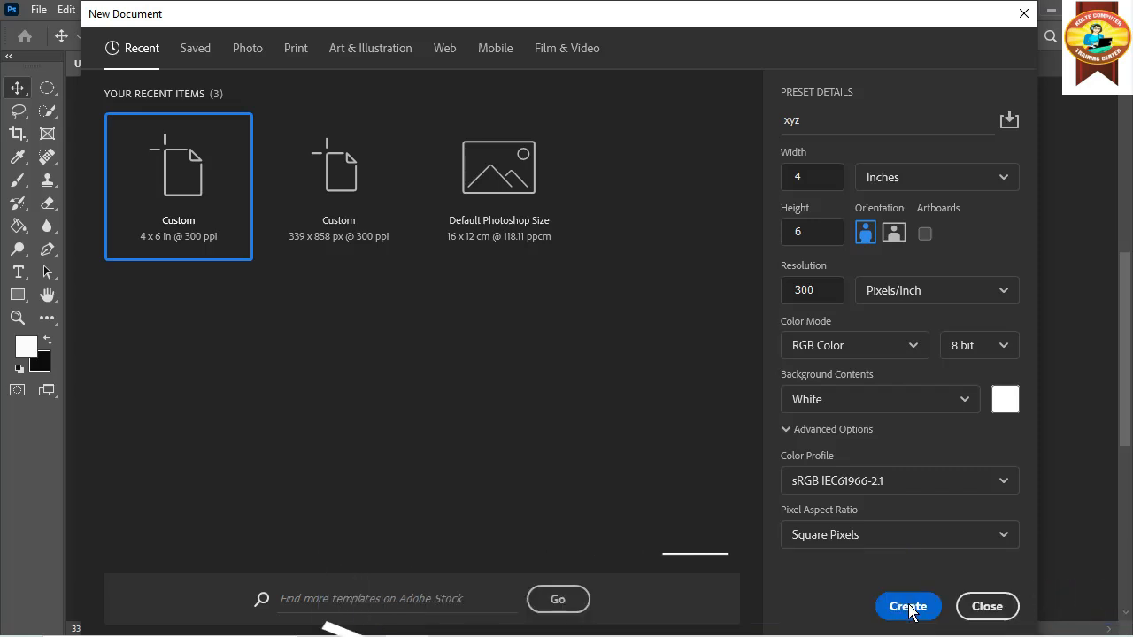
click(910, 608)
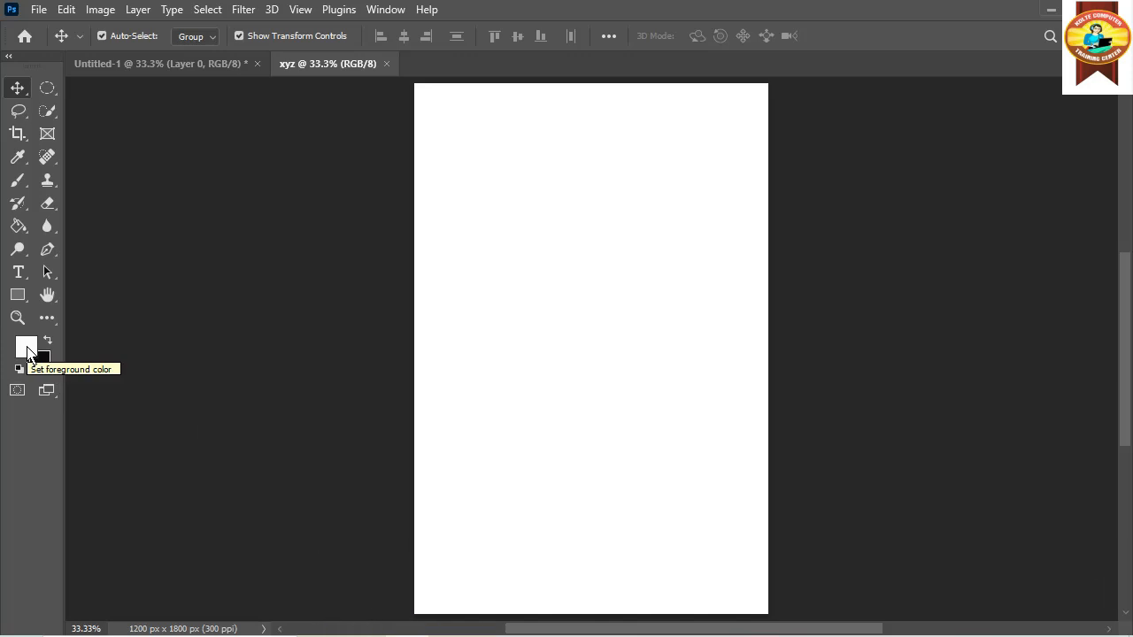
Activate the Paint Bucket tool, keeping Foreground as its fill source
click(25, 232)
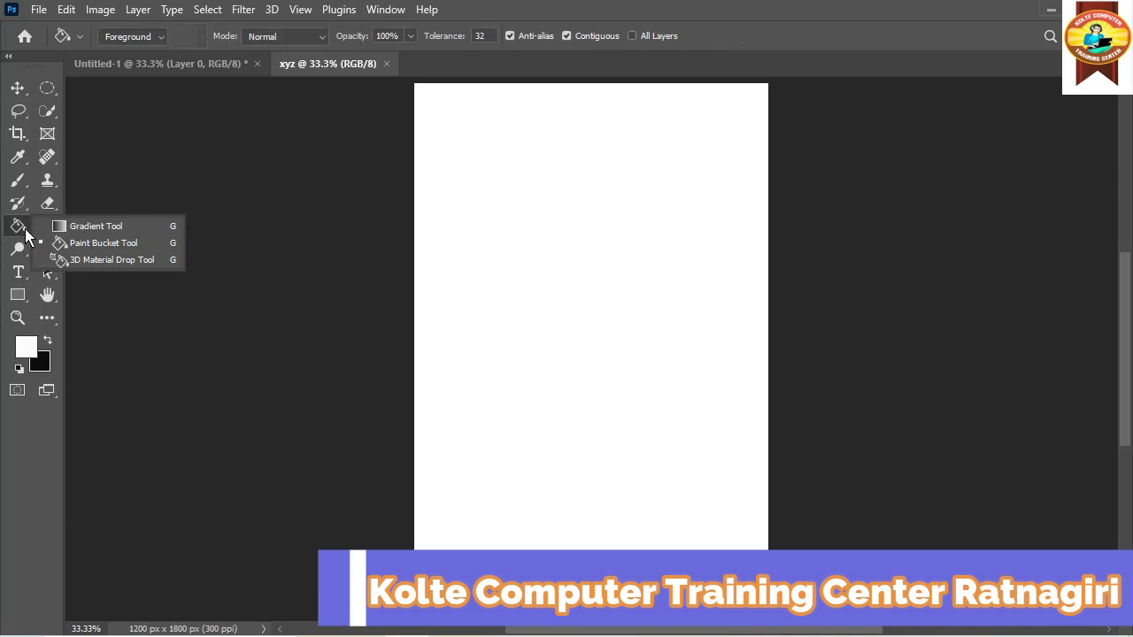
click(72, 392)
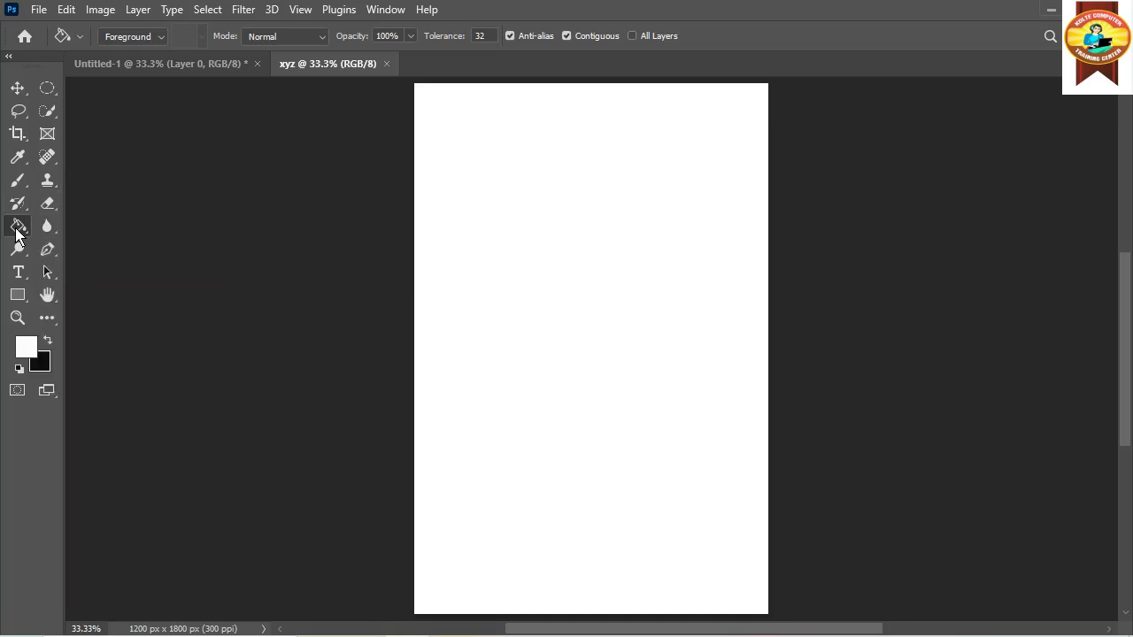
click(21, 352)
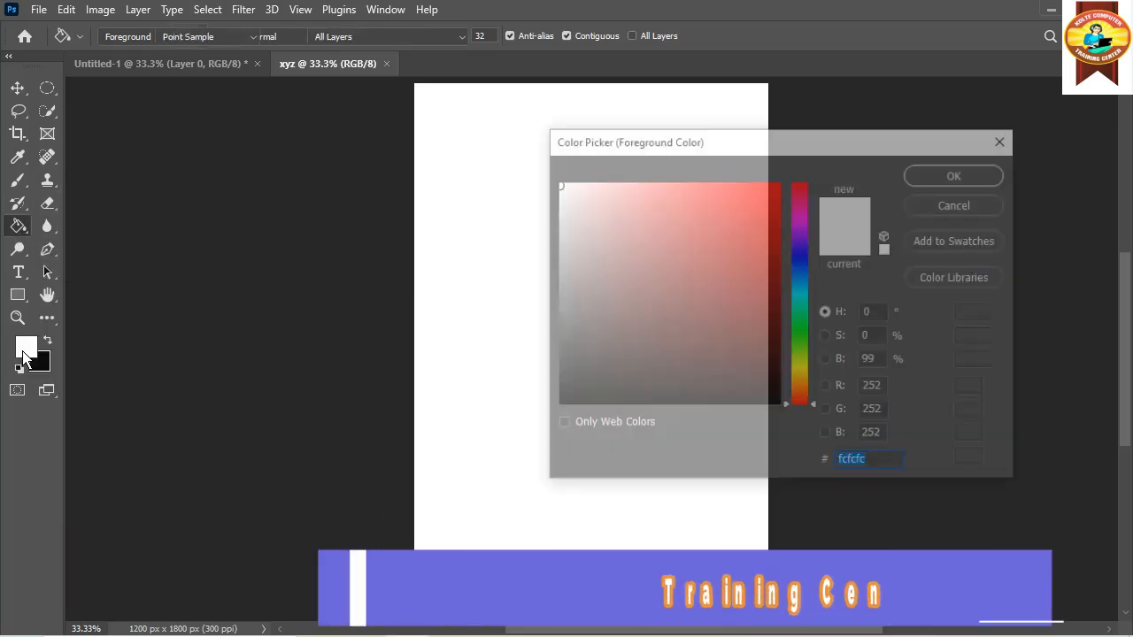
click(944, 211)
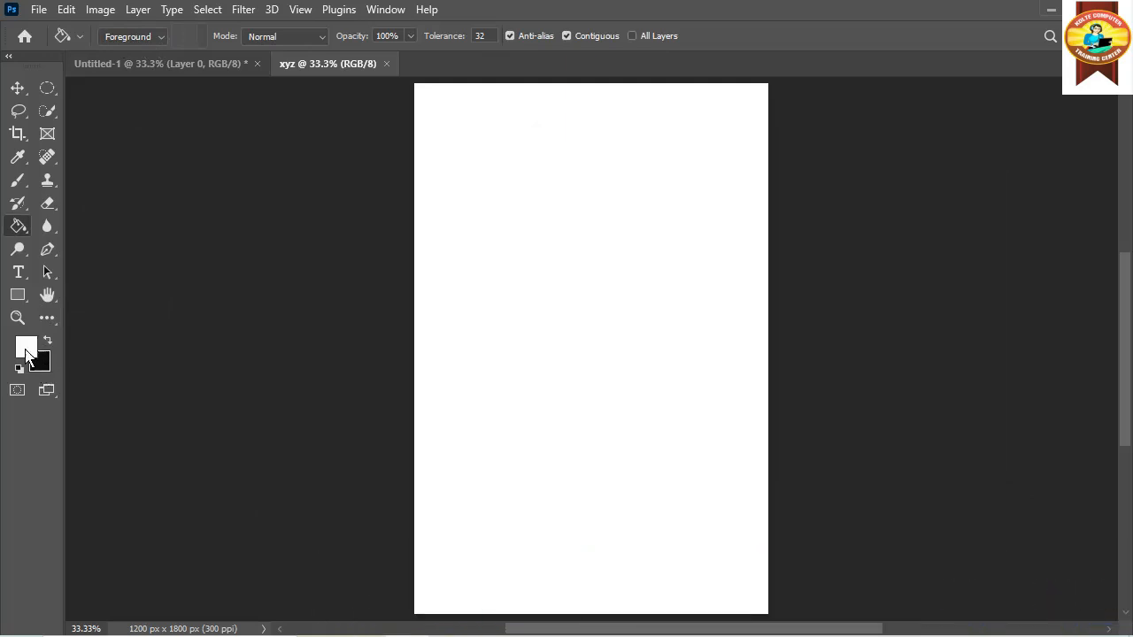
click(155, 40)
click(155, 42)
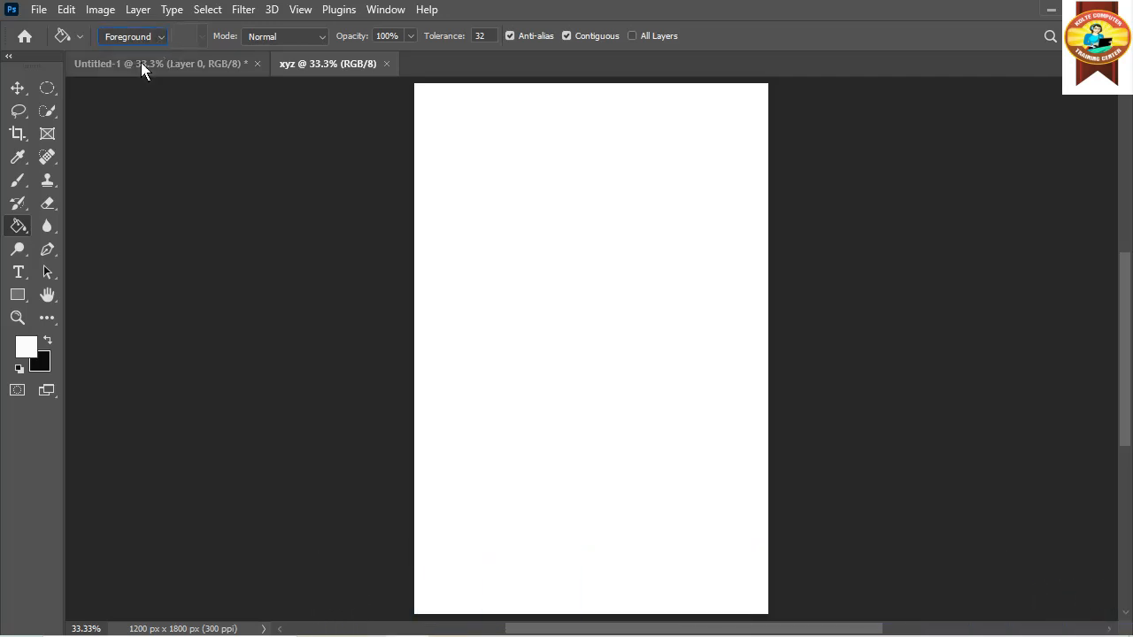
Set the foreground color to blue 0f91f5 and fill the xyz canvas with it using the Paint Bucket tool
click(26, 347)
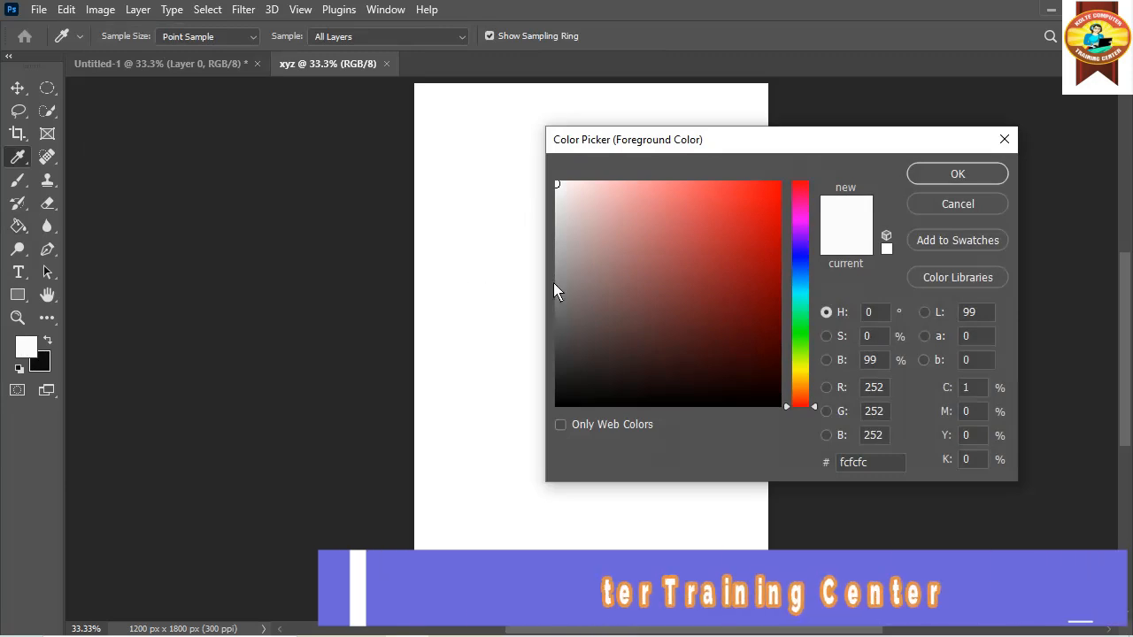
drag(795, 258, 801, 277)
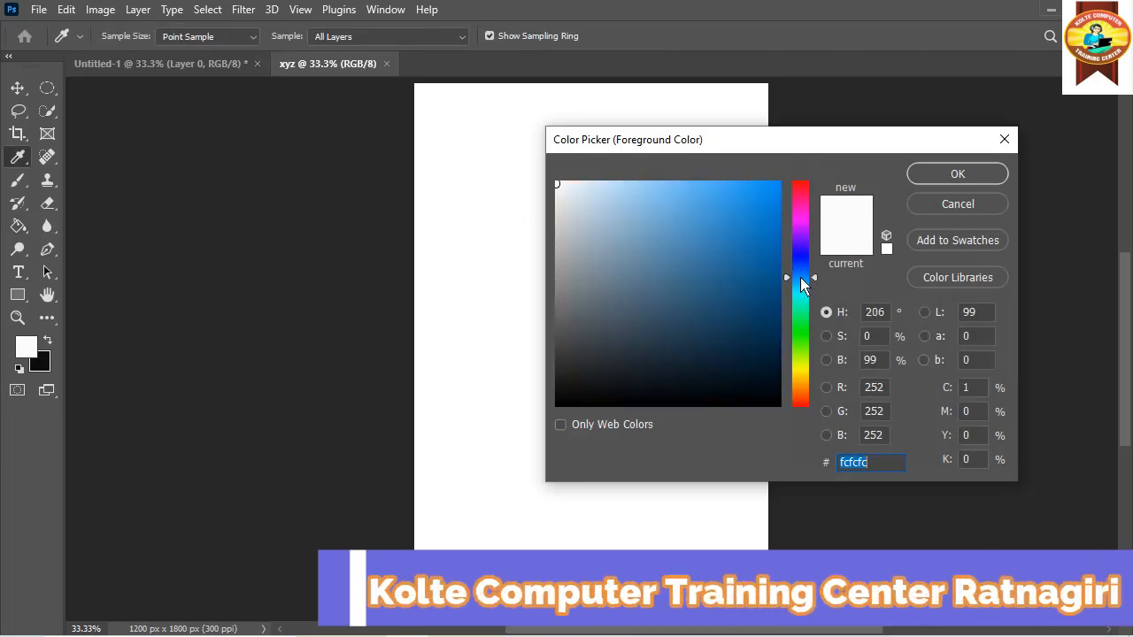
click(766, 190)
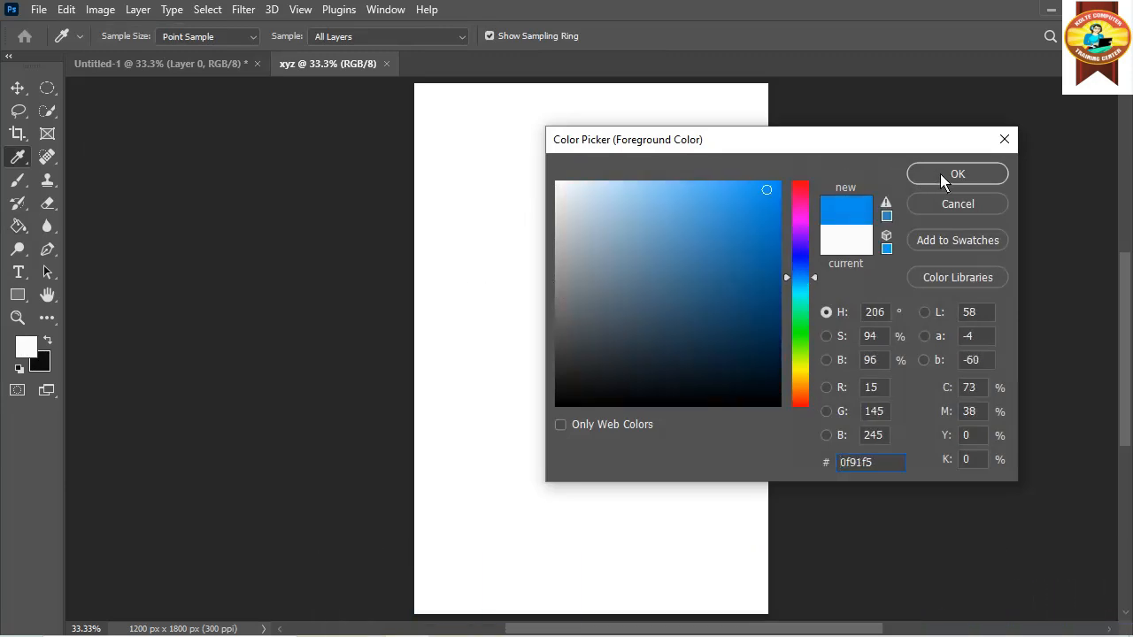
click(956, 175)
key(g)
click(547, 237)
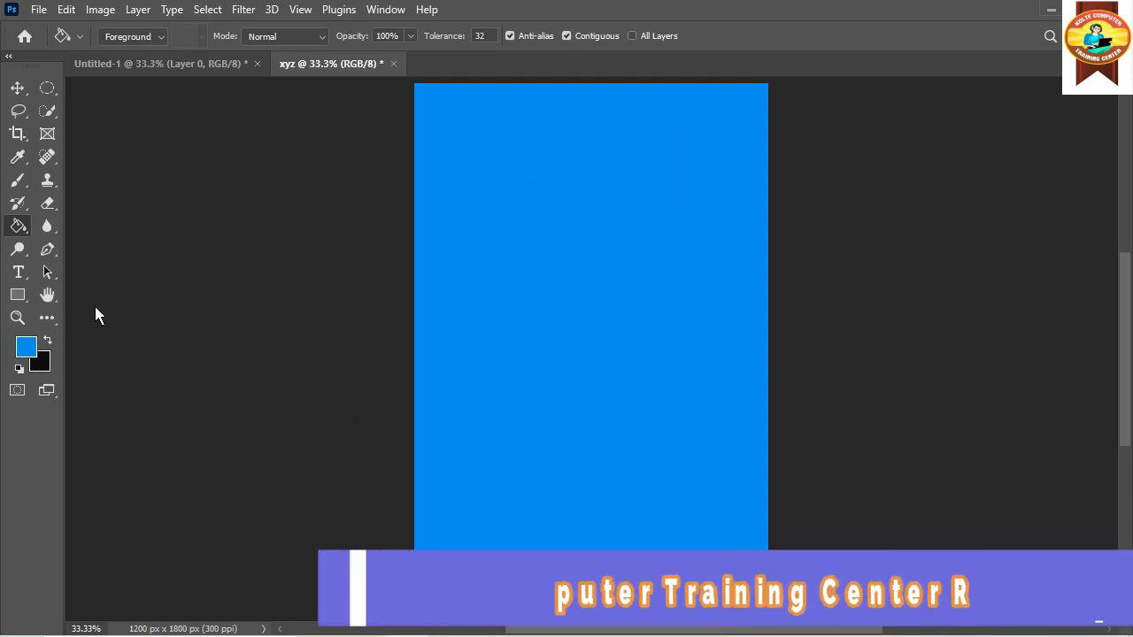
Open the foreground color picker and try a pure blue hue, darkening it through 020658 and 35375c to near-black 080808
click(28, 351)
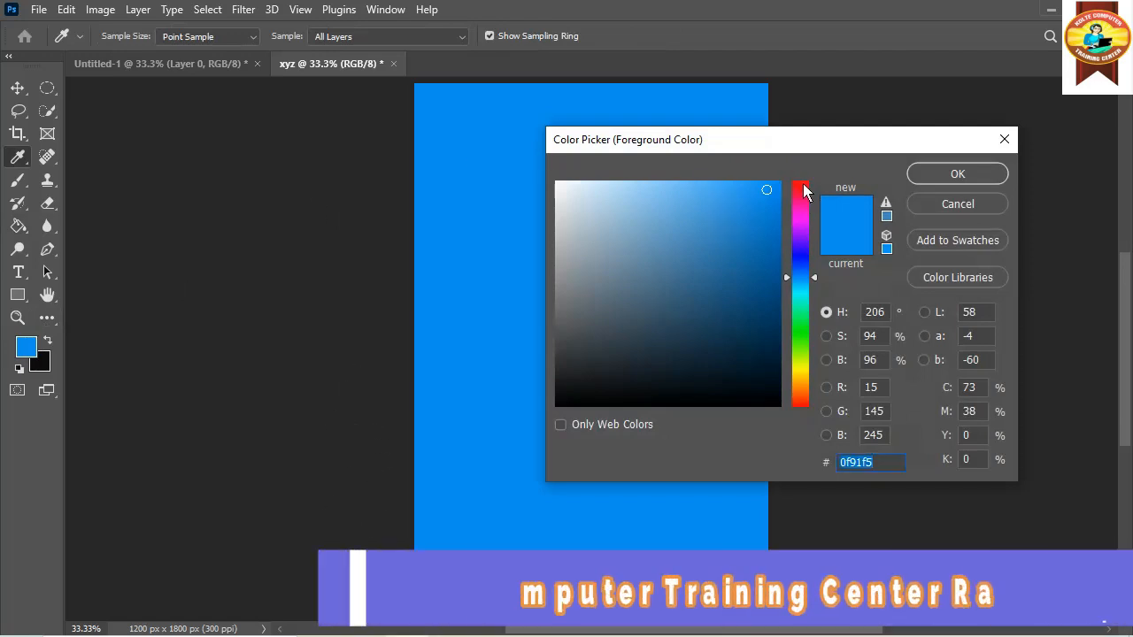
click(803, 182)
drag(804, 191, 816, 285)
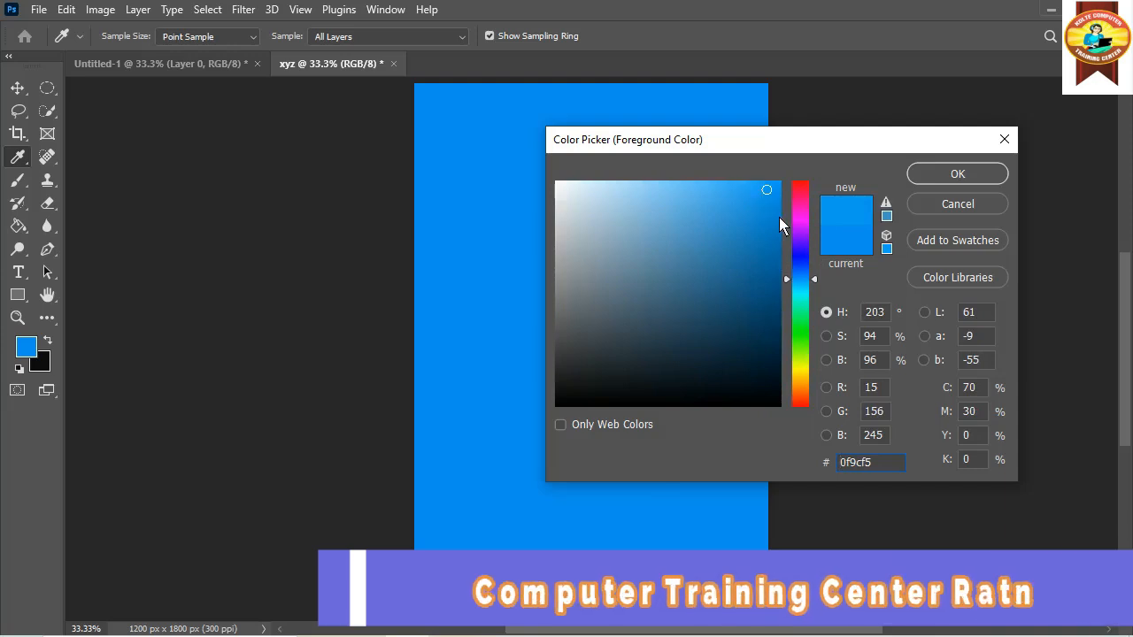
click(798, 258)
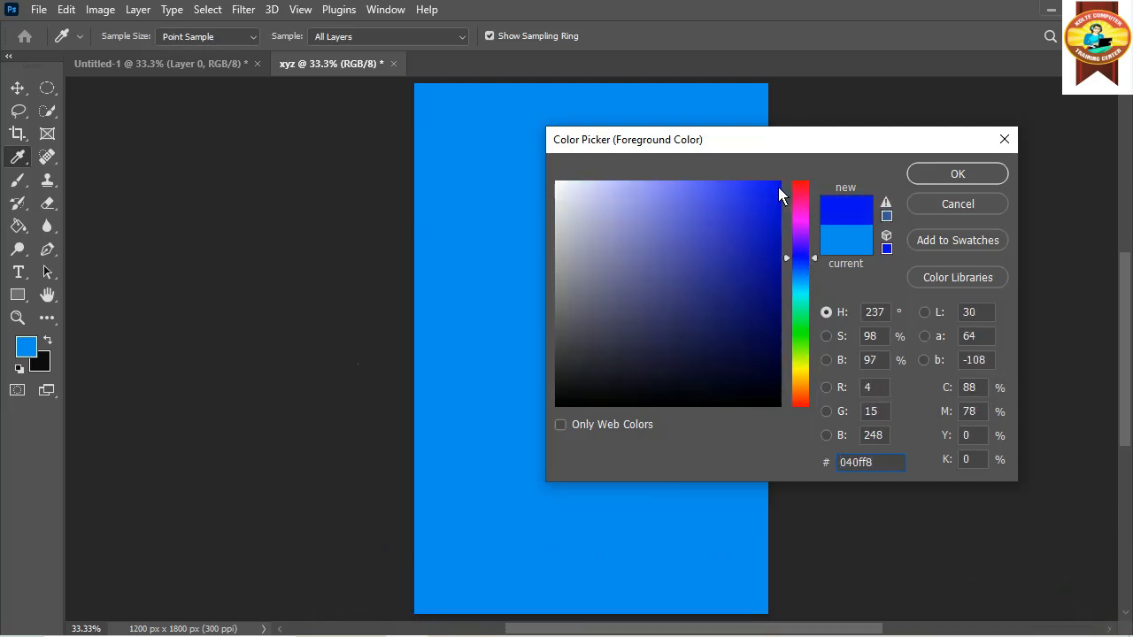
drag(779, 195, 775, 329)
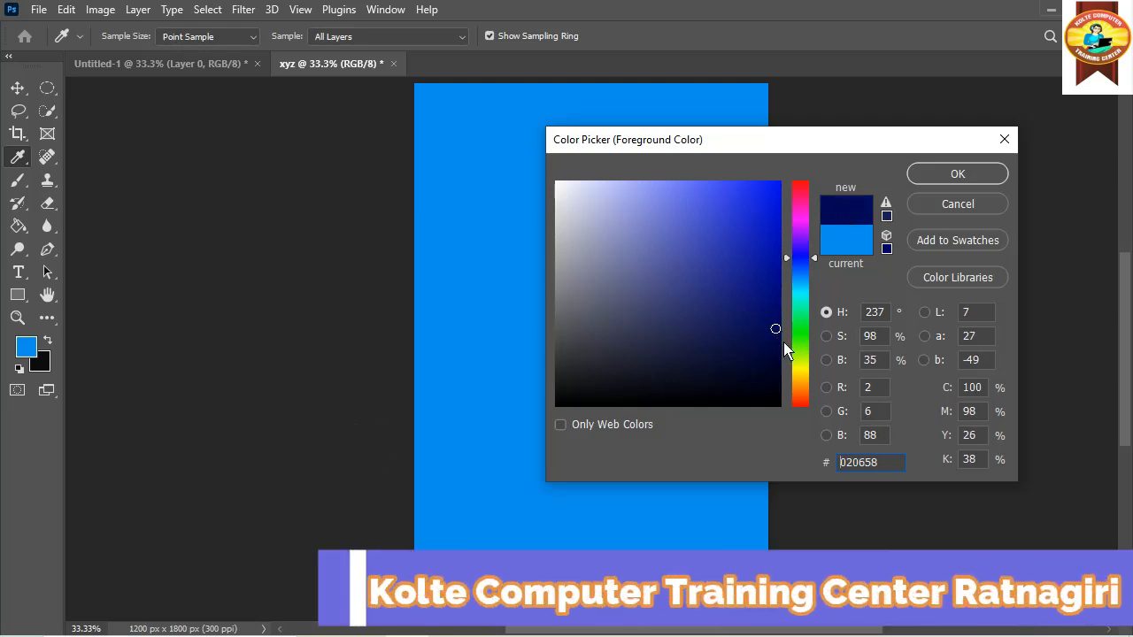
drag(774, 331, 652, 333)
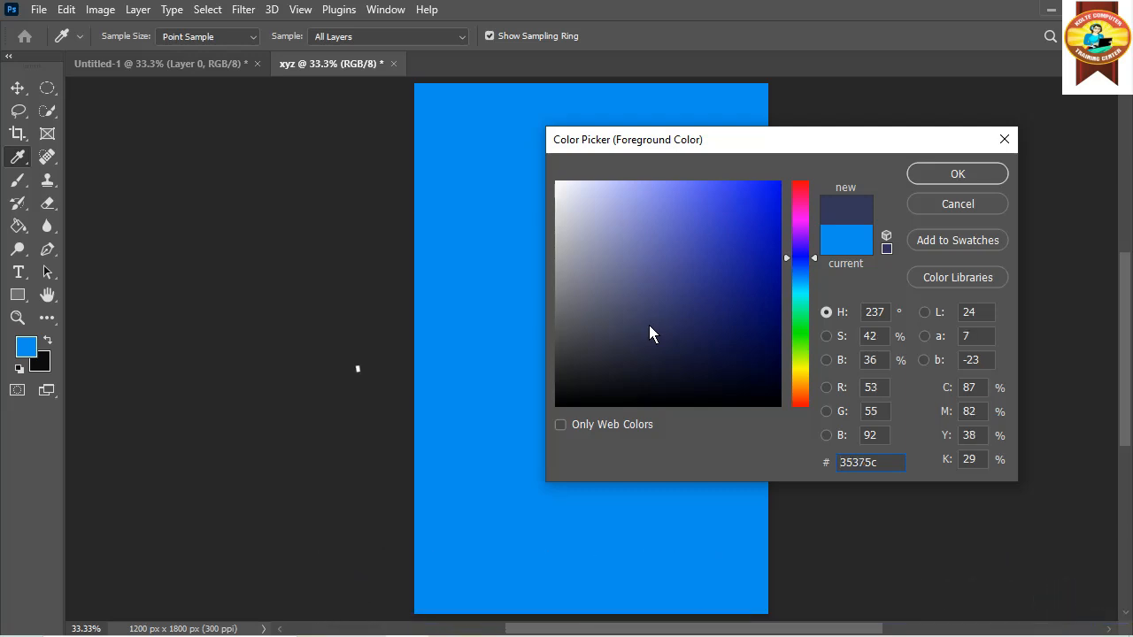
mouse_move(651, 333)
mouse_down()
mouse_move(568, 335)
mouse_move(557, 190)
mouse_move(559, 399)
mouse_up()
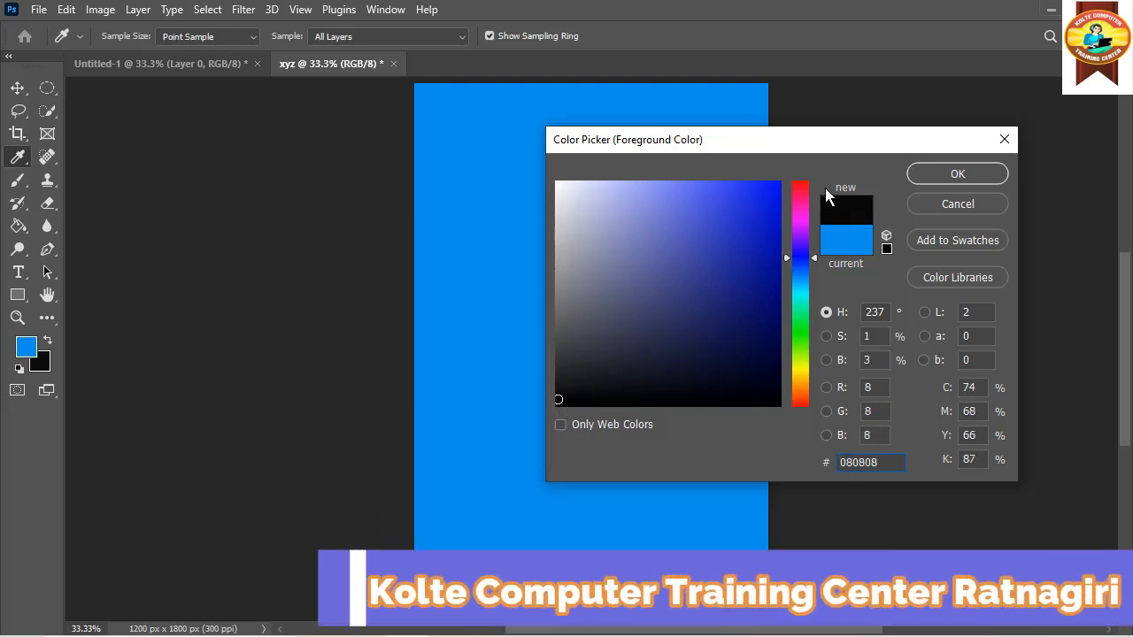
Try brighter and lighter blue shades for the foreground color, including 2b3095, 676bba and 151fda
click(559, 400)
mouse_move(631, 393)
mouse_down()
mouse_move(729, 376)
mouse_move(769, 350)
mouse_move(766, 311)
mouse_move(740, 294)
mouse_move(703, 296)
mouse_move(733, 291)
mouse_move(731, 315)
mouse_move(713, 296)
mouse_move(725, 293)
mouse_move(706, 253)
mouse_move(716, 275)
mouse_up()
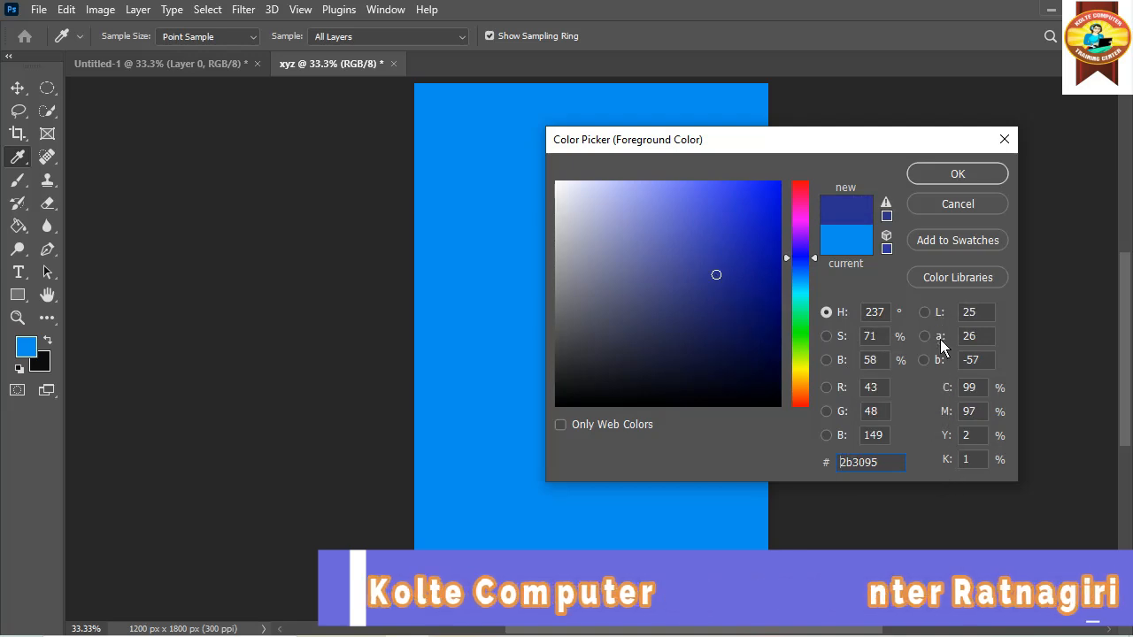
mouse_move(734, 239)
mouse_down()
mouse_move(714, 240)
mouse_move(718, 278)
mouse_move(690, 203)
mouse_move(687, 281)
mouse_move(703, 220)
mouse_move(658, 217)
mouse_up()
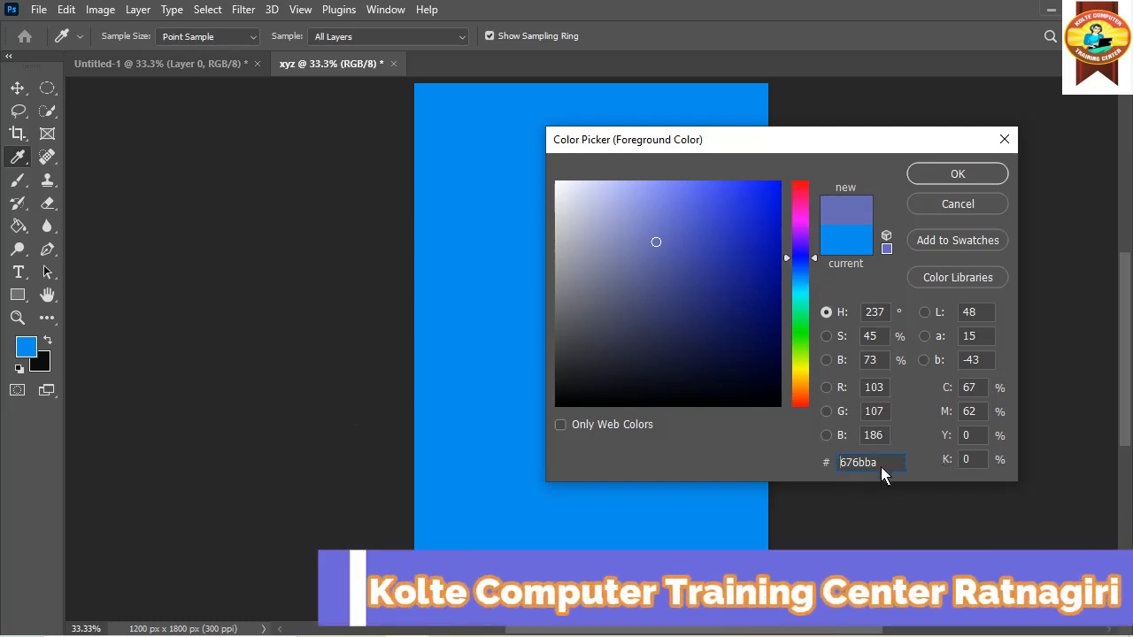
click(758, 214)
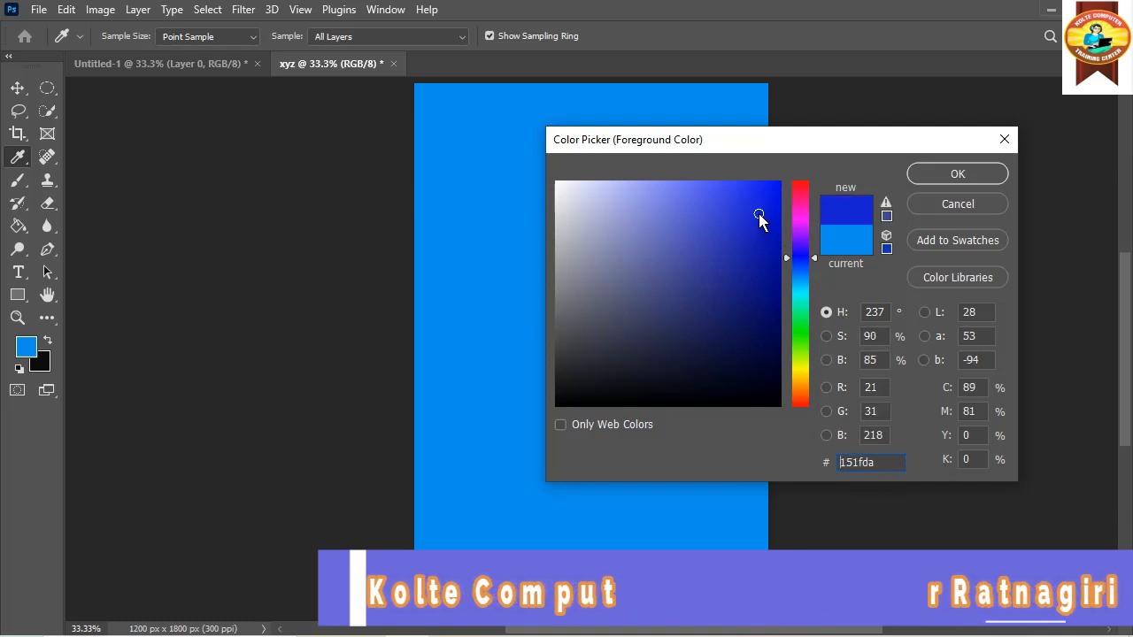
Set the foreground color to a bluish green and fill the xyz canvas with it using the Paint Bucket tool
click(798, 281)
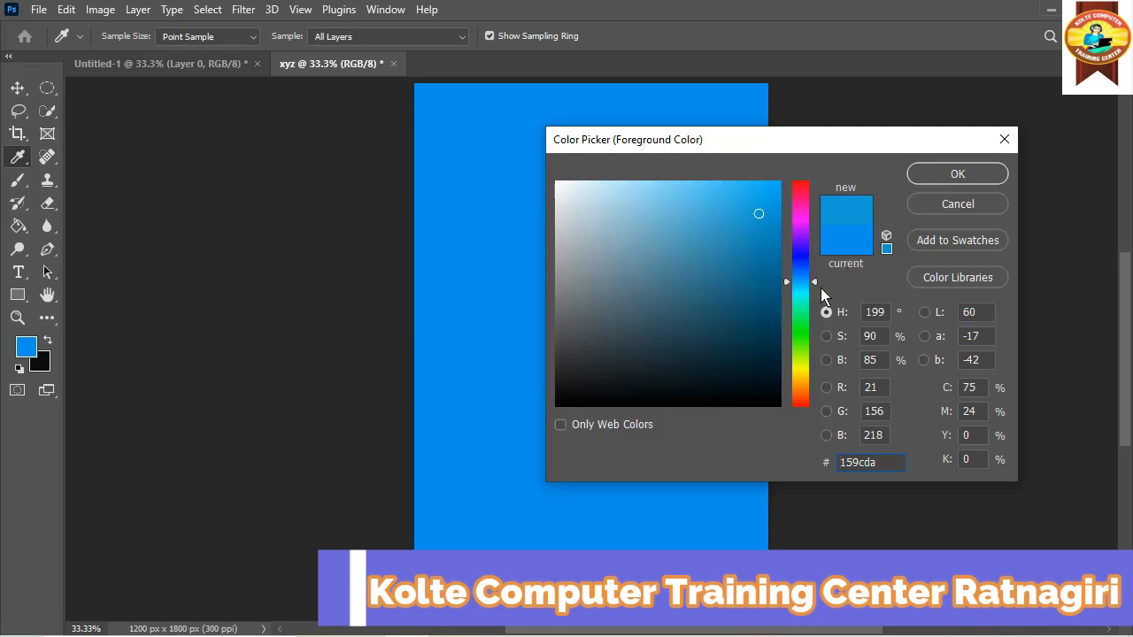
click(806, 308)
click(957, 174)
key(g)
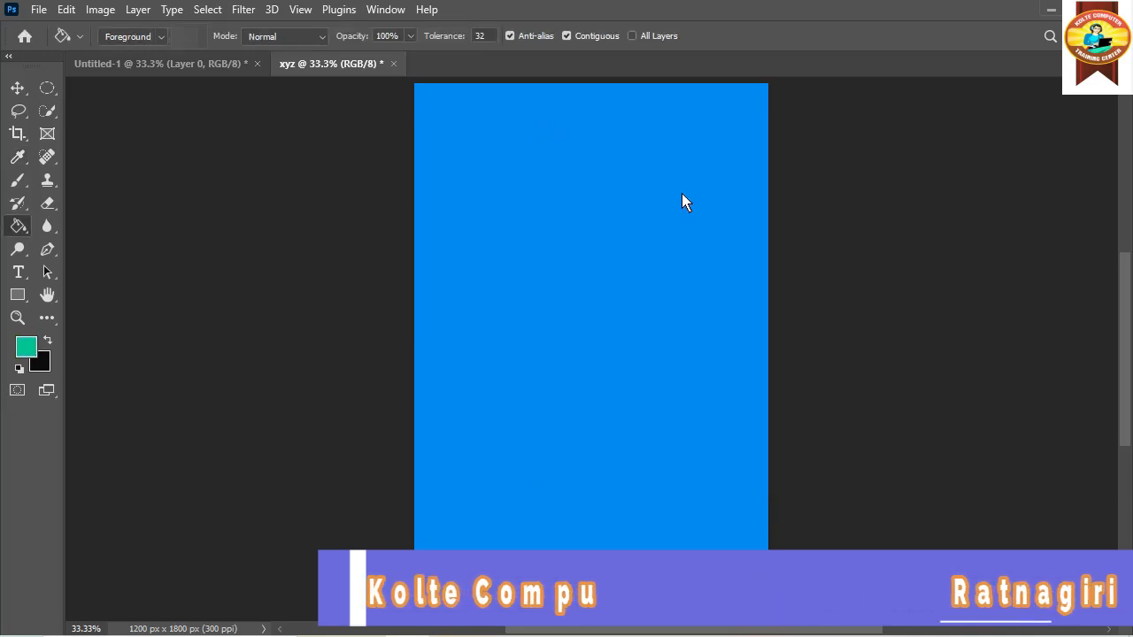
click(640, 196)
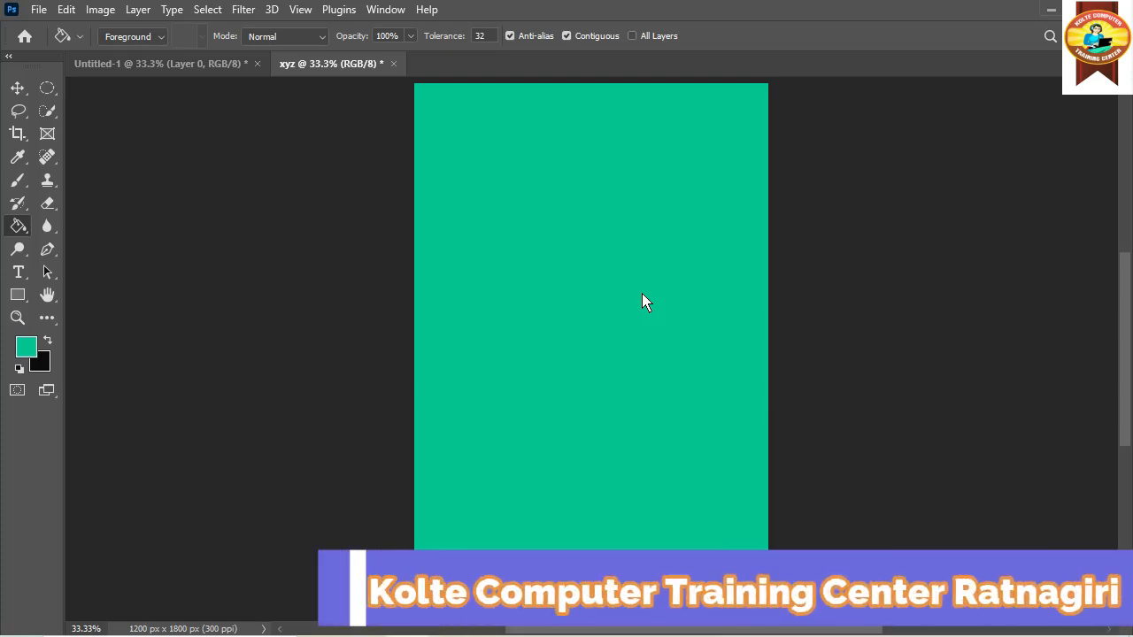
Switch to the Move tool and undo both the green and the blue canvas fills, then check the undo and redo commands
right_click(29, 234)
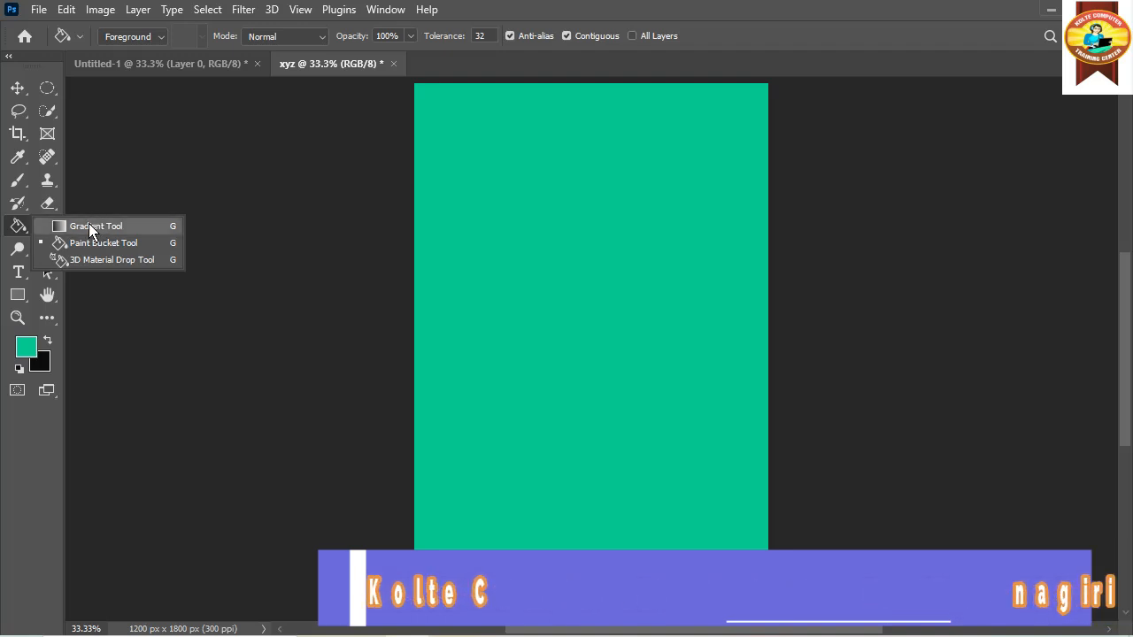
click(19, 90)
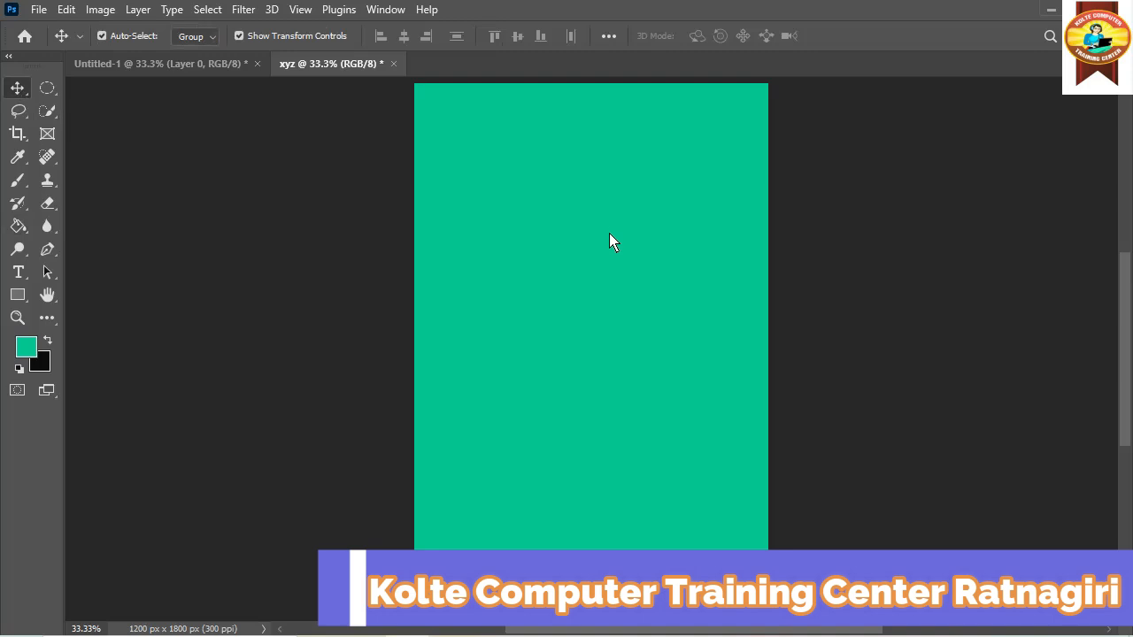
key(ctrl+z)
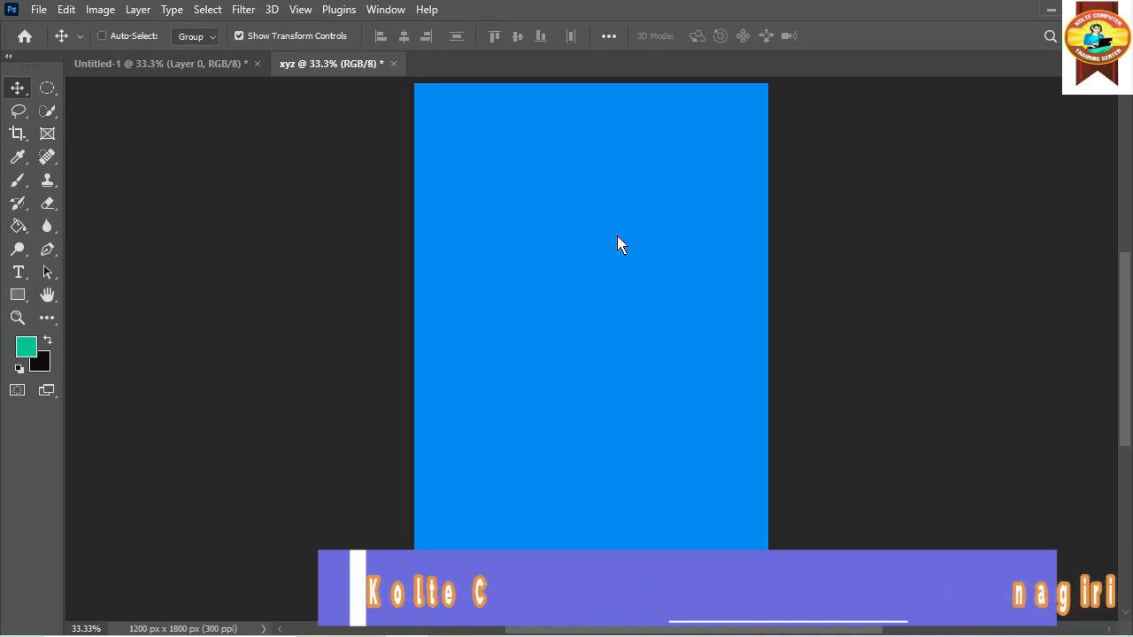
key(ctrl+z)
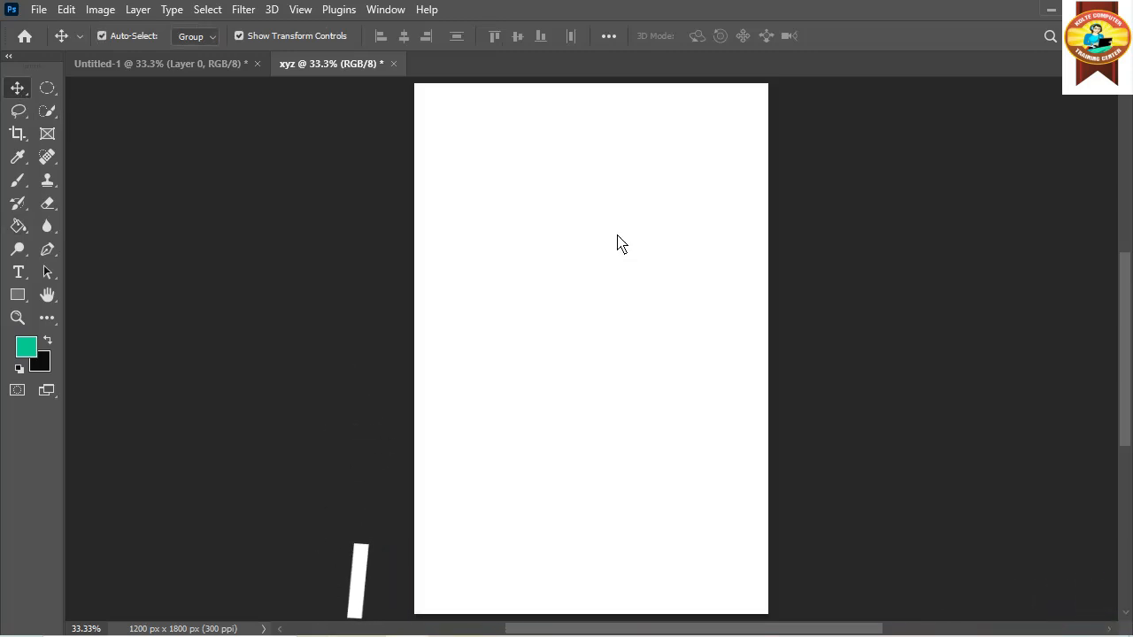
click(66, 10)
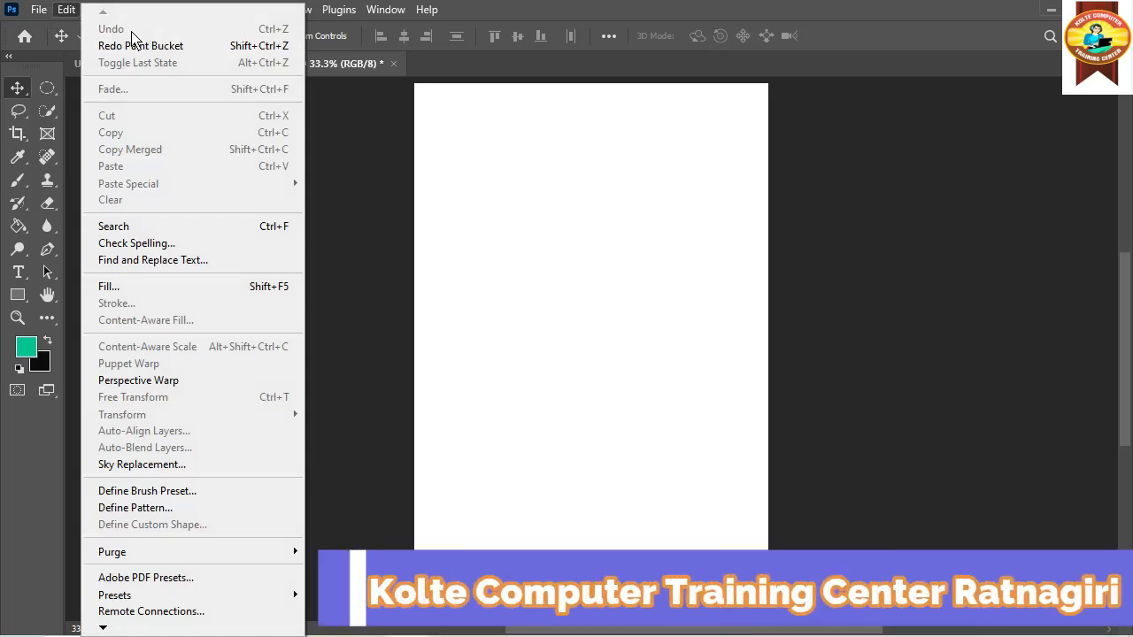
click(327, 206)
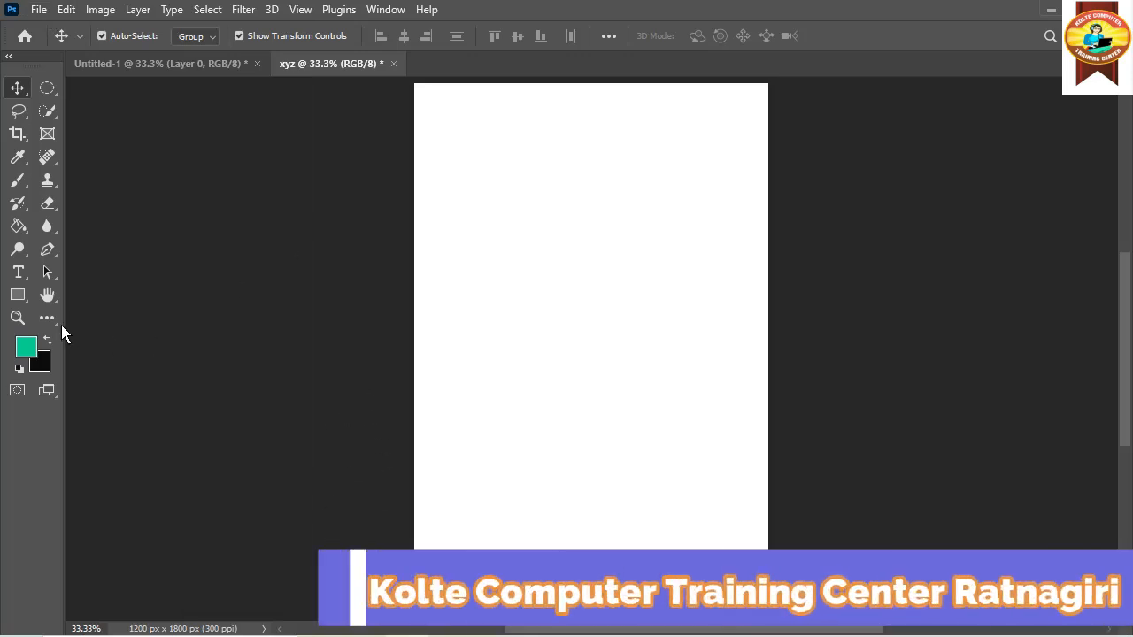
Activate the Gradient tool and open its list of gradient presets
click(21, 230)
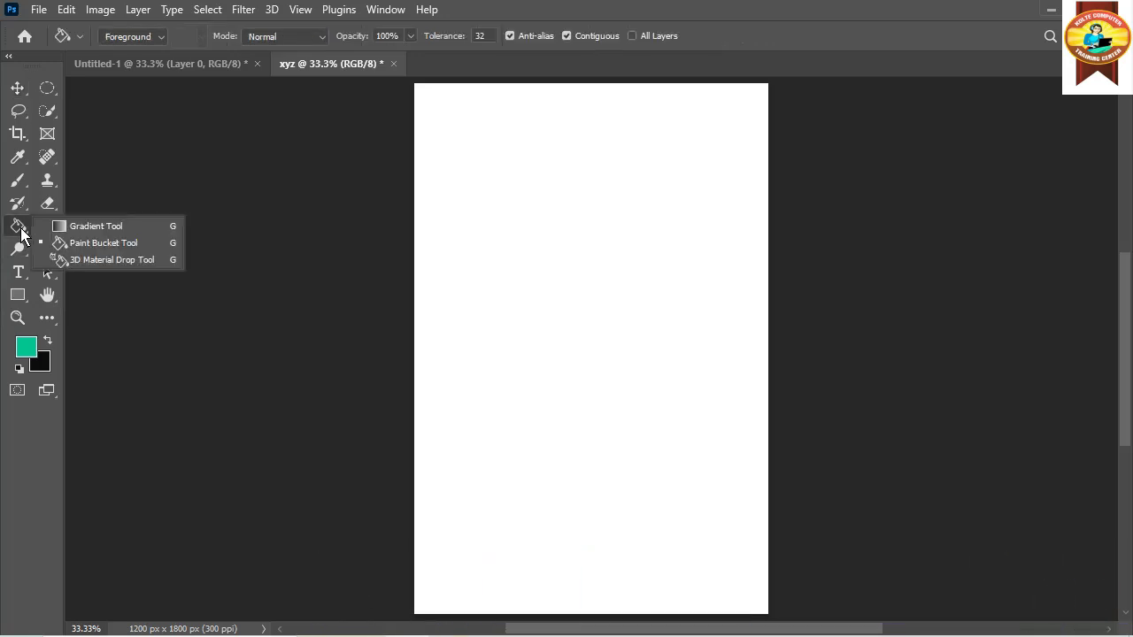
click(88, 229)
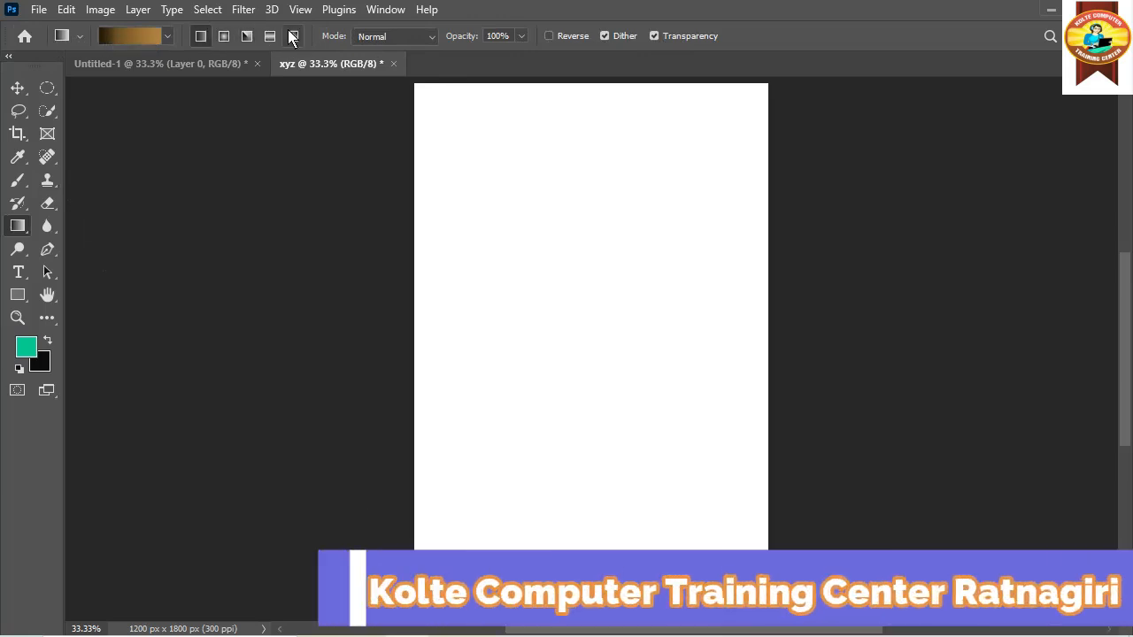
click(169, 37)
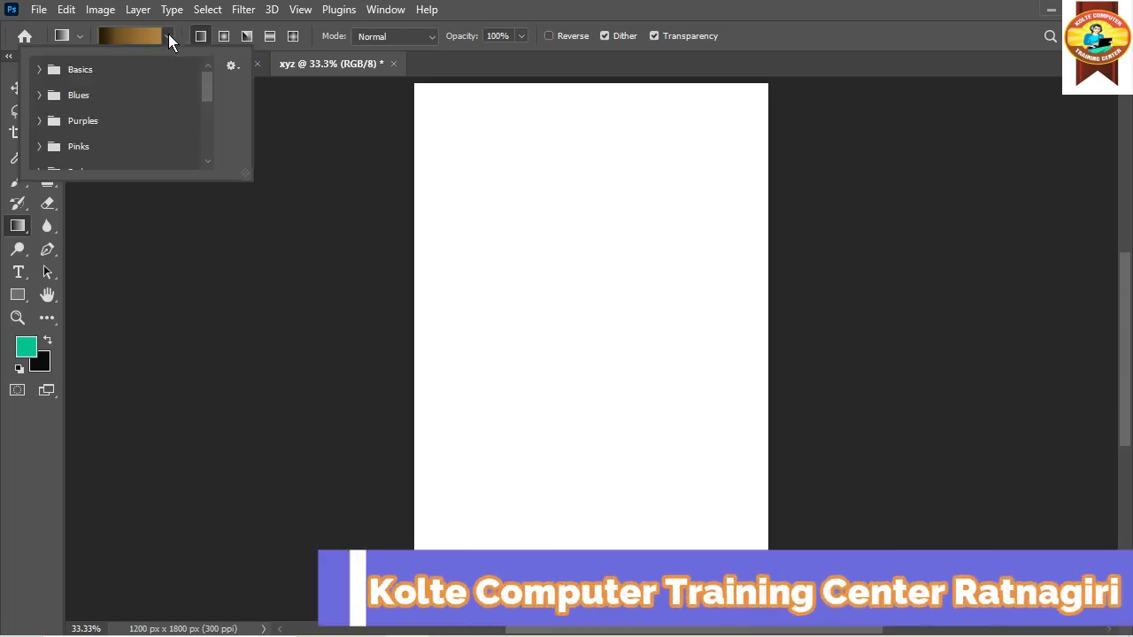
click(169, 38)
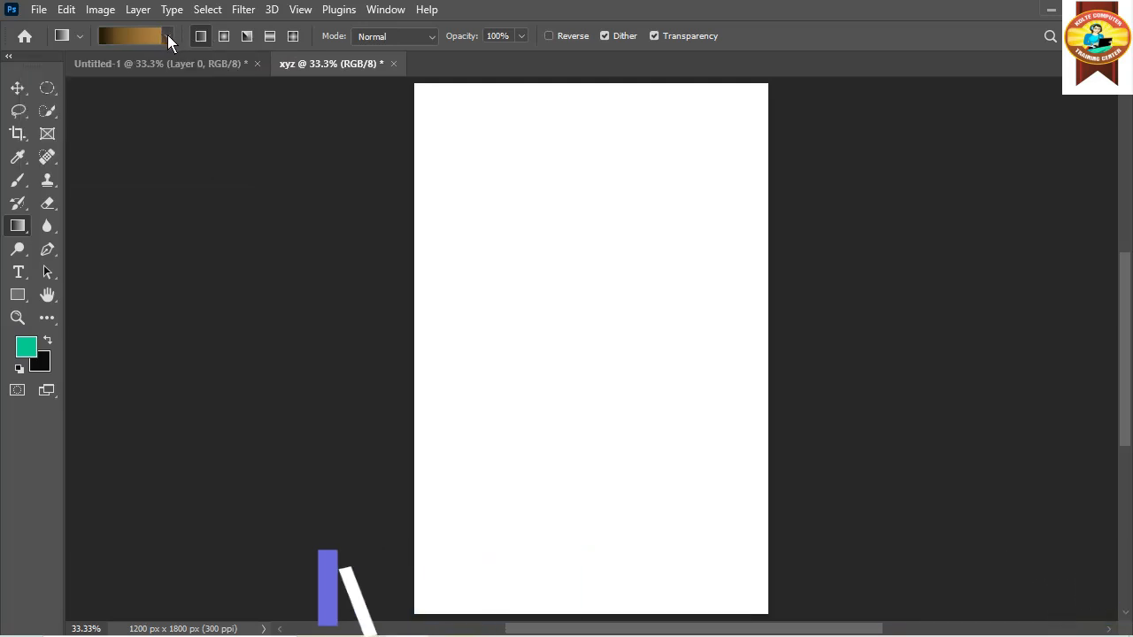
click(169, 38)
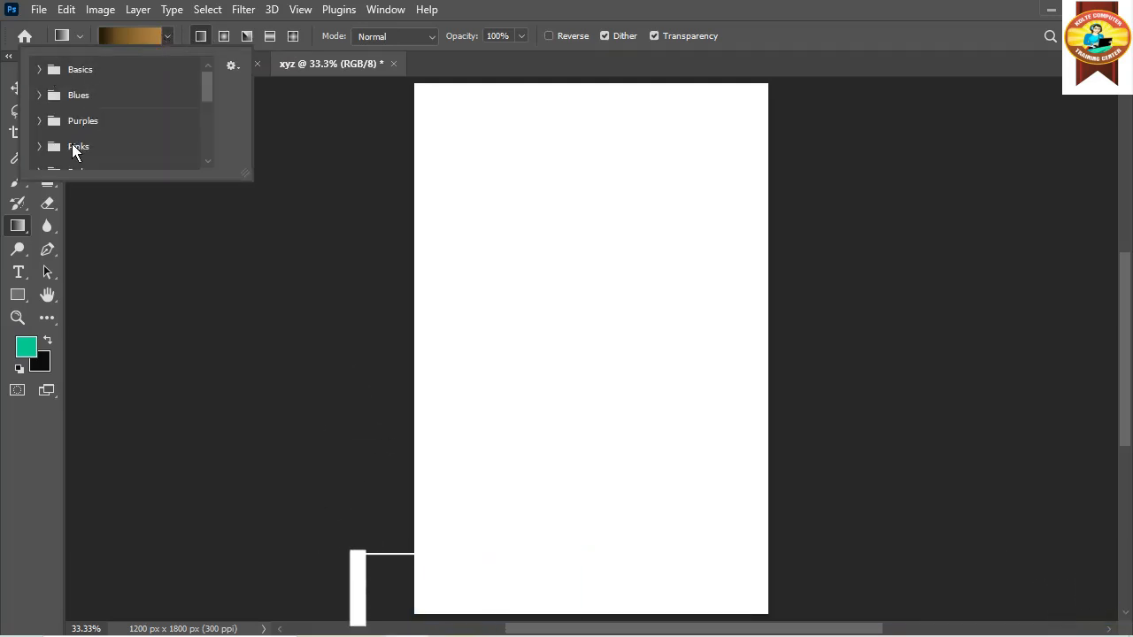
Examine the gradient presets in the Basics, Blues, Purples, Pinks, Reds and Oranges groups
click(39, 70)
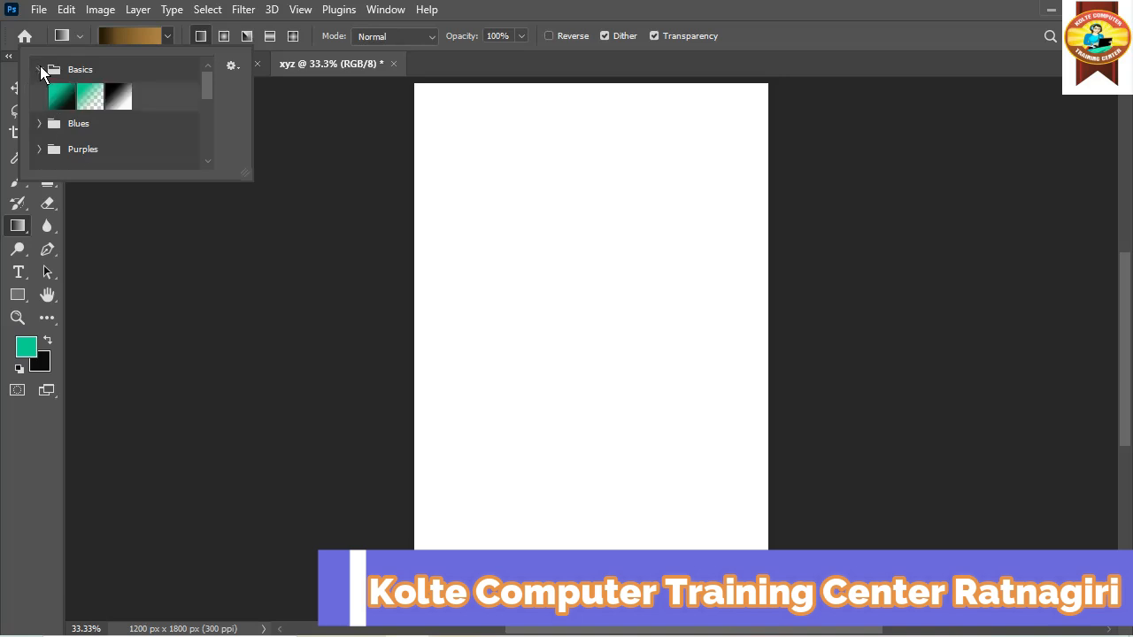
click(43, 126)
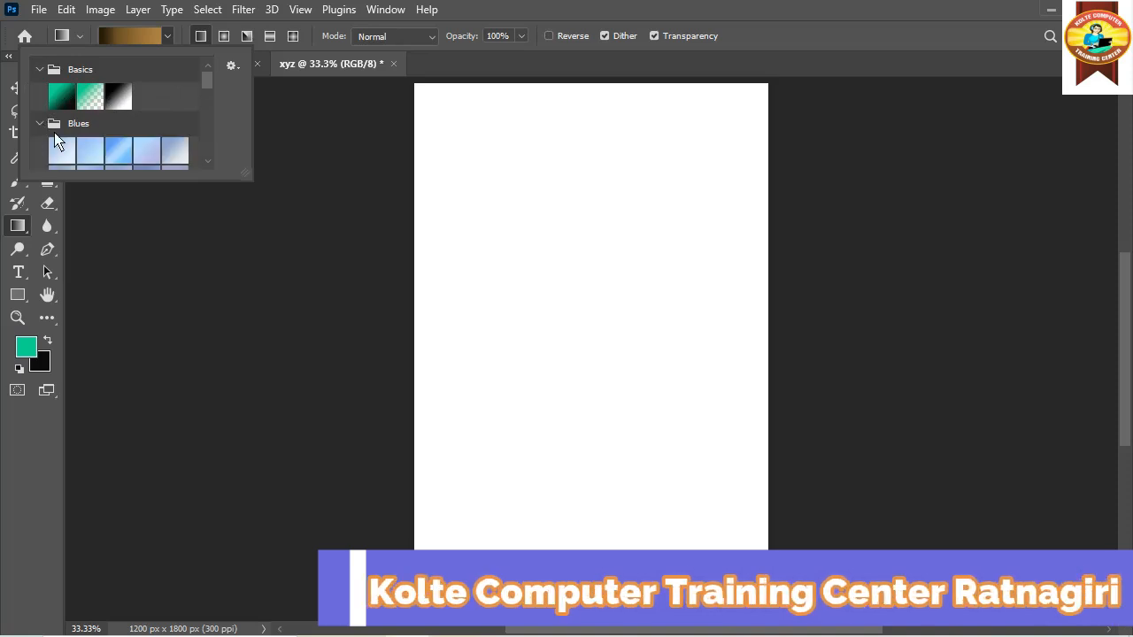
drag(208, 88, 197, 127)
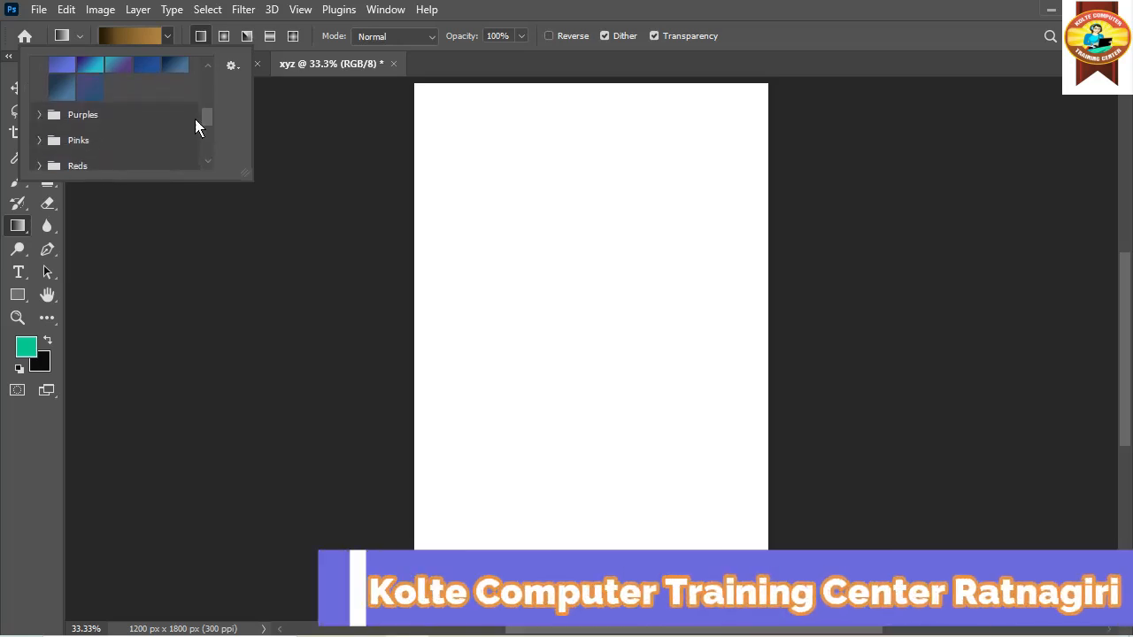
click(41, 117)
drag(210, 114, 115, 135)
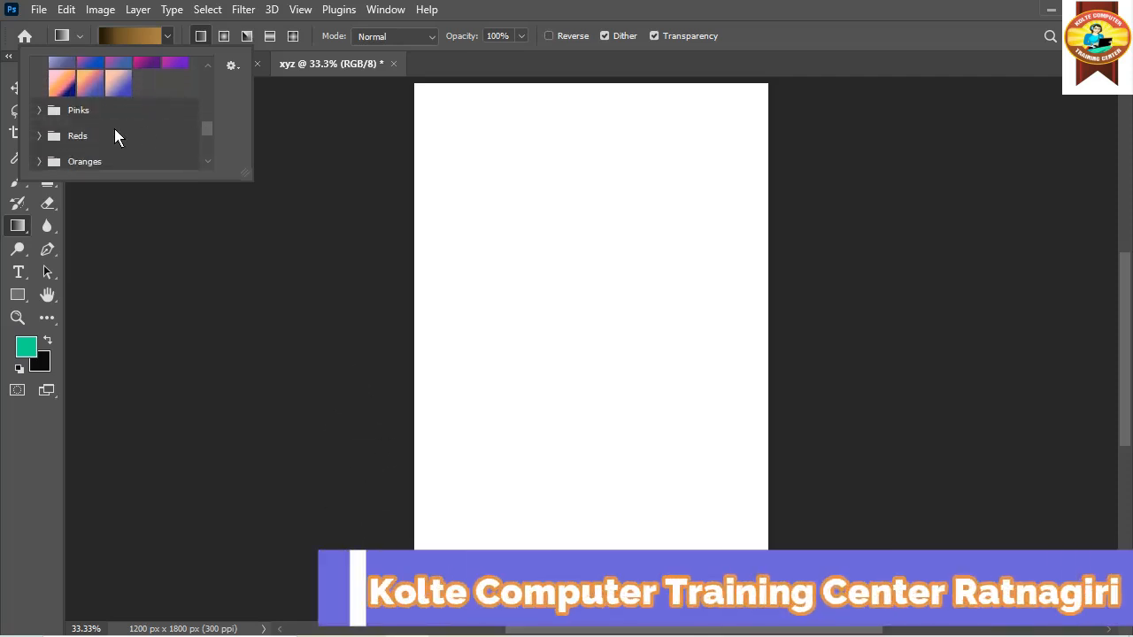
click(41, 117)
drag(207, 127, 209, 136)
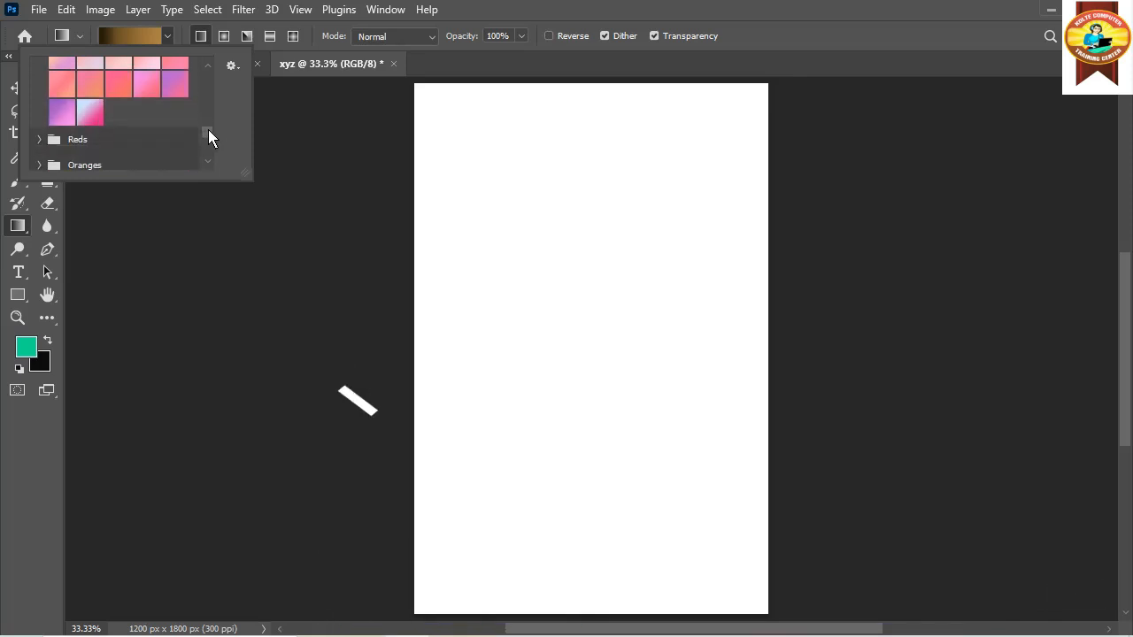
click(40, 139)
drag(204, 137, 209, 152)
click(55, 95)
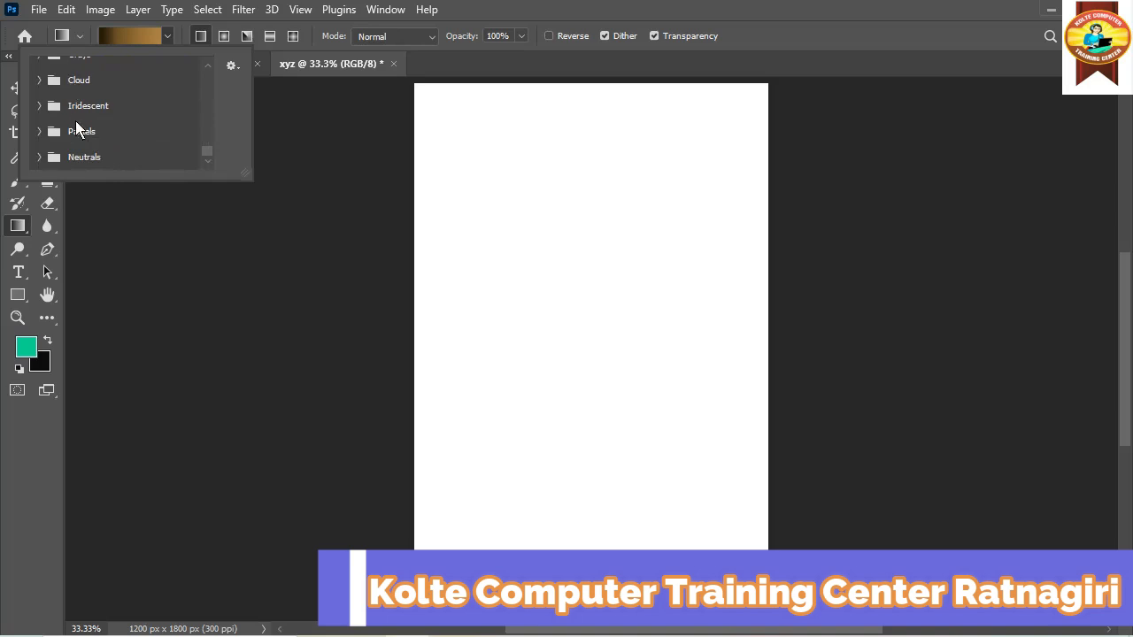
Examine the Cloud, Iridescent, Pastels and Neutrals gradient groups, and return to the Oranges presets
click(39, 80)
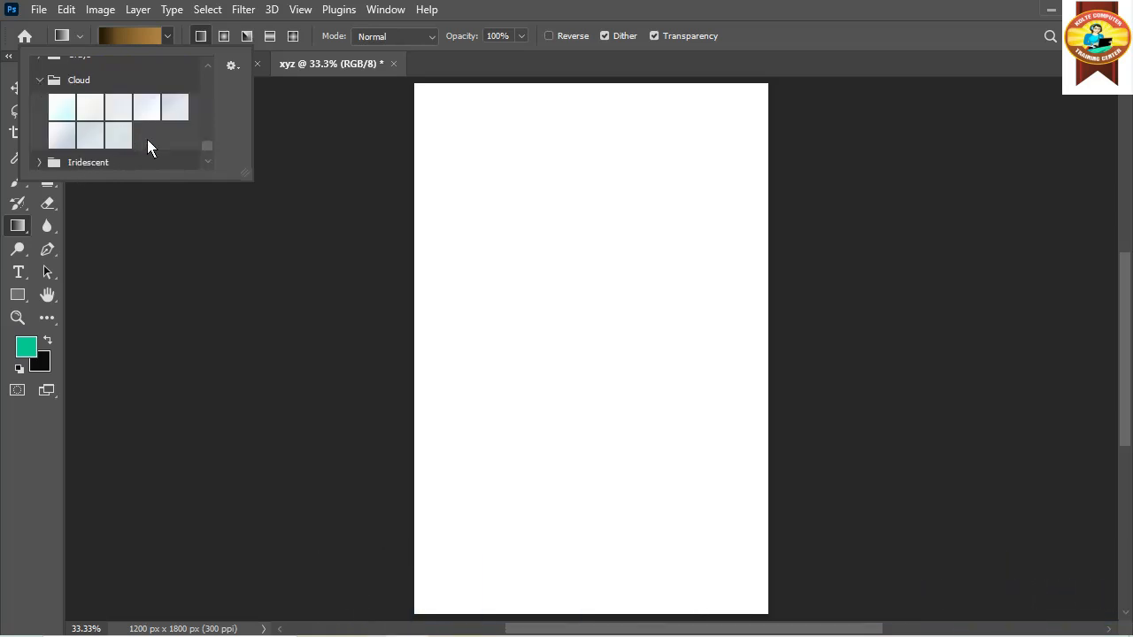
scroll(207, 151, down, 3)
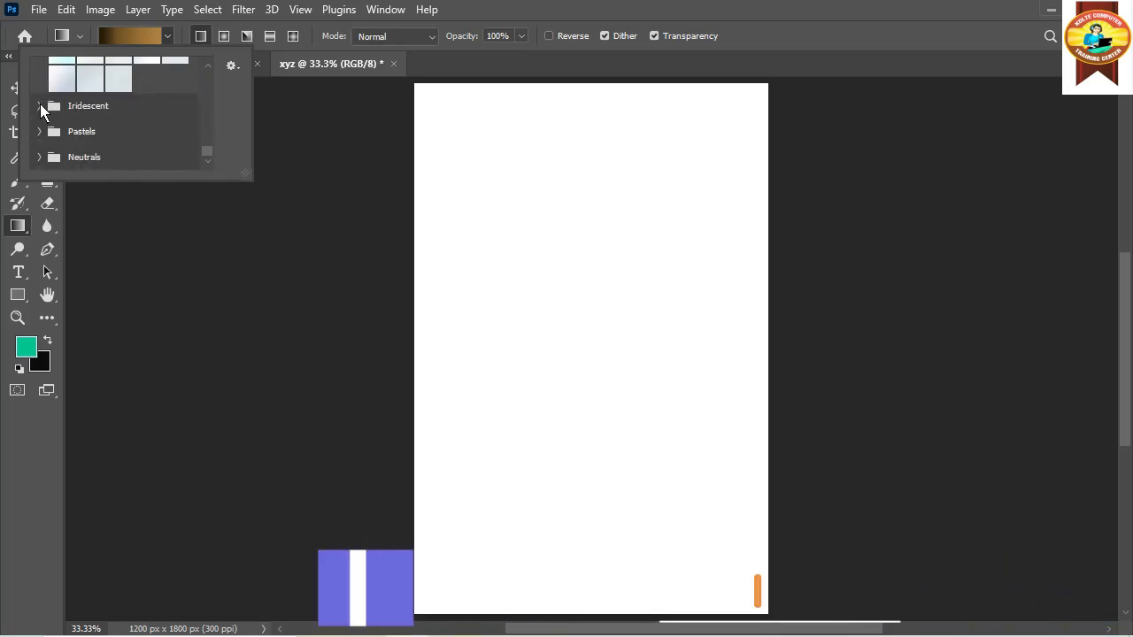
click(39, 105)
scroll(207, 147, down, 3)
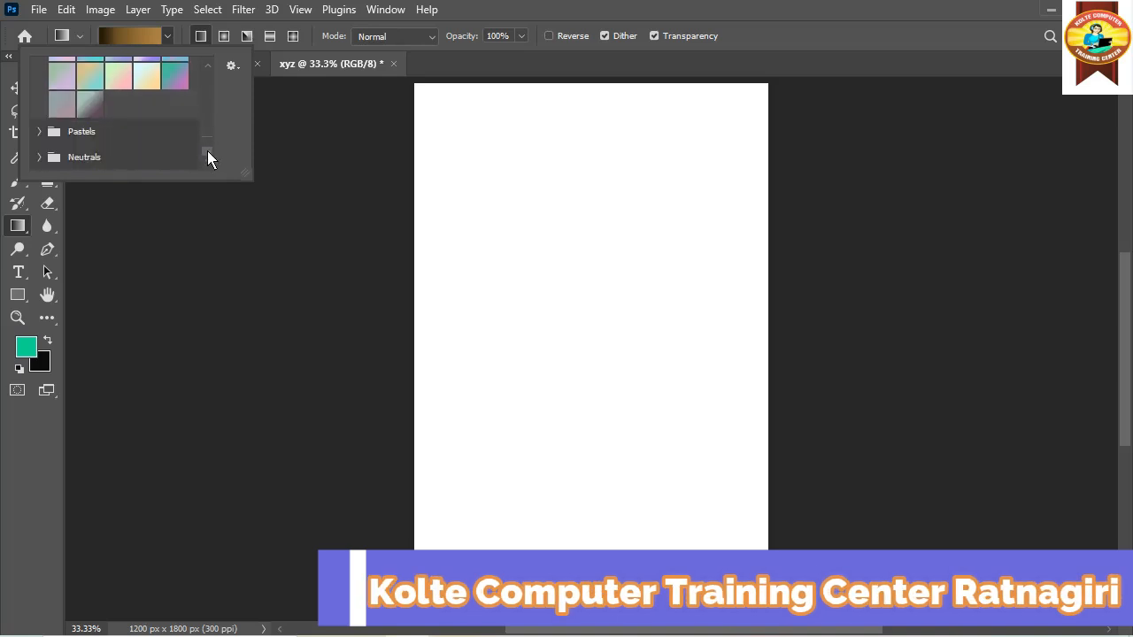
click(41, 131)
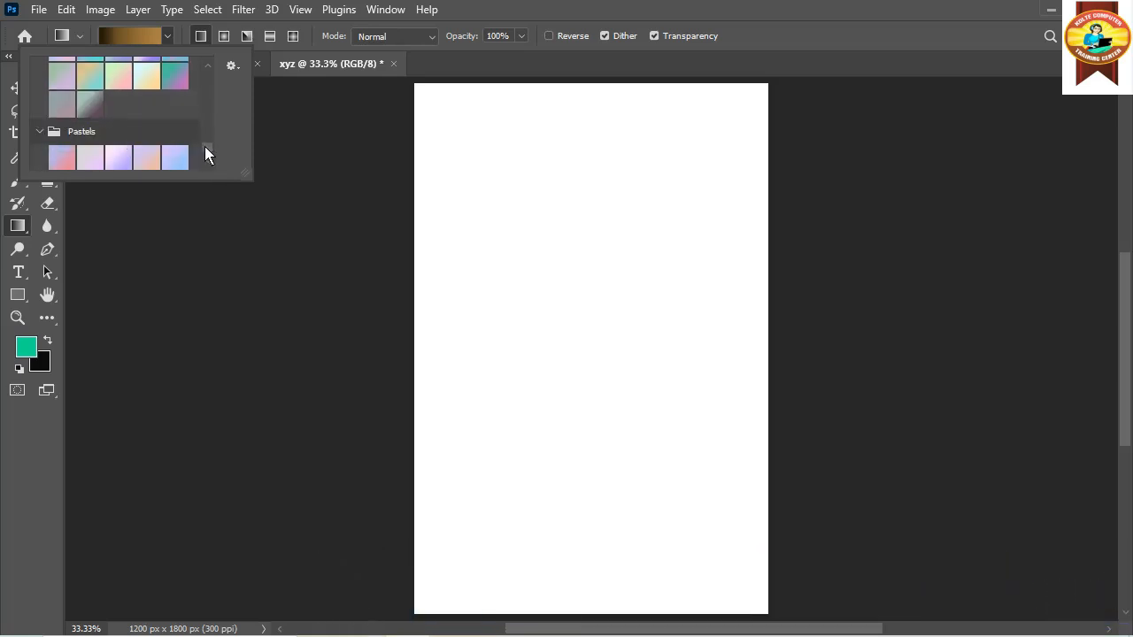
scroll(207, 154, down, 2)
drag(207, 151, 206, 157)
click(39, 159)
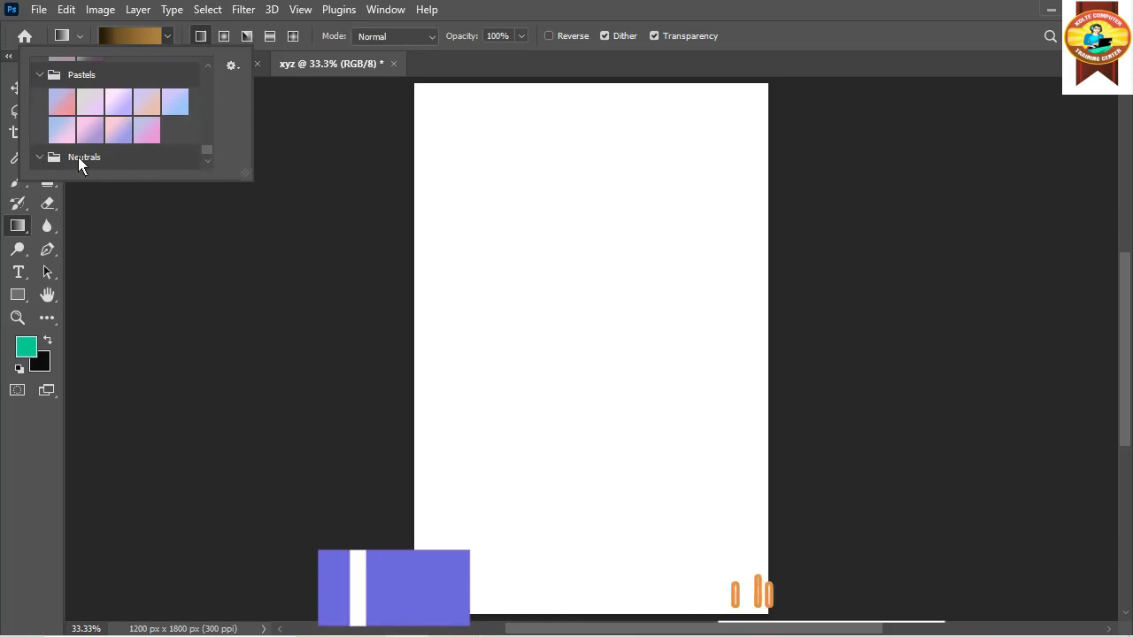
scroll(204, 161, down, 1)
drag(204, 161, 206, 126)
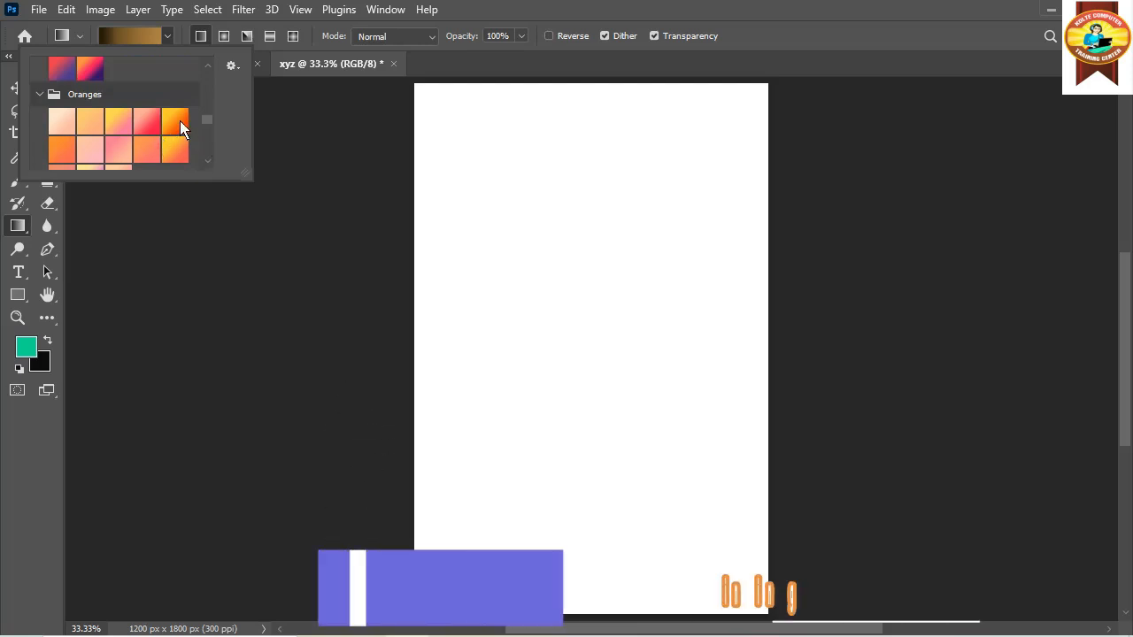
Choose the yellow-to-orange preset from the Oranges group and try it as a long diagonal linear gradient from the canvas's upper-left corner, undoing the fill
click(182, 128)
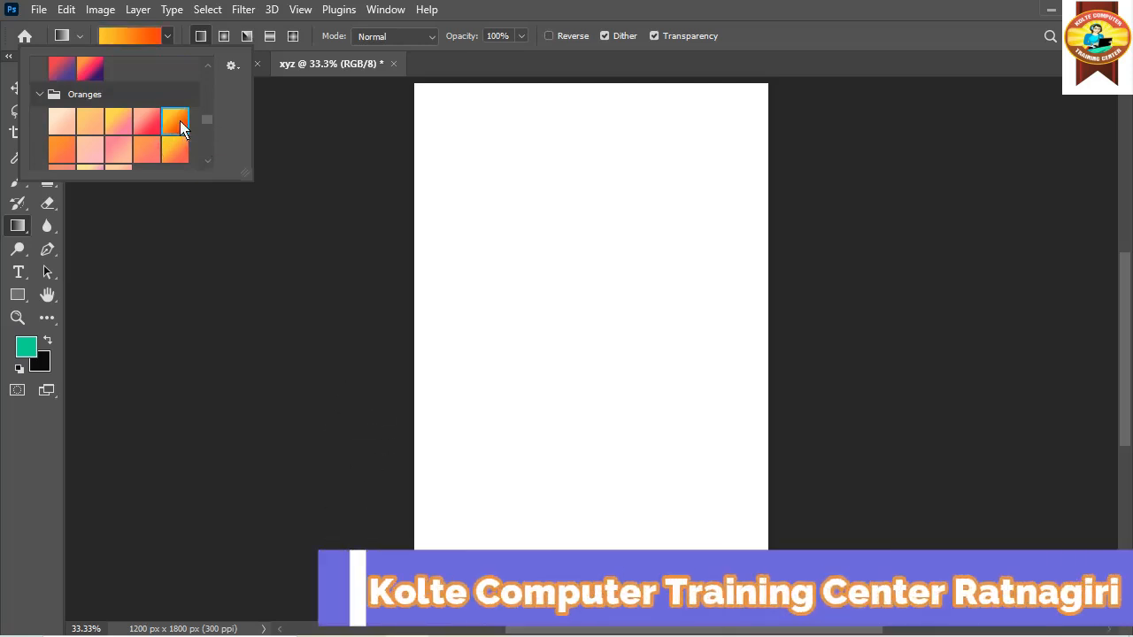
click(748, 8)
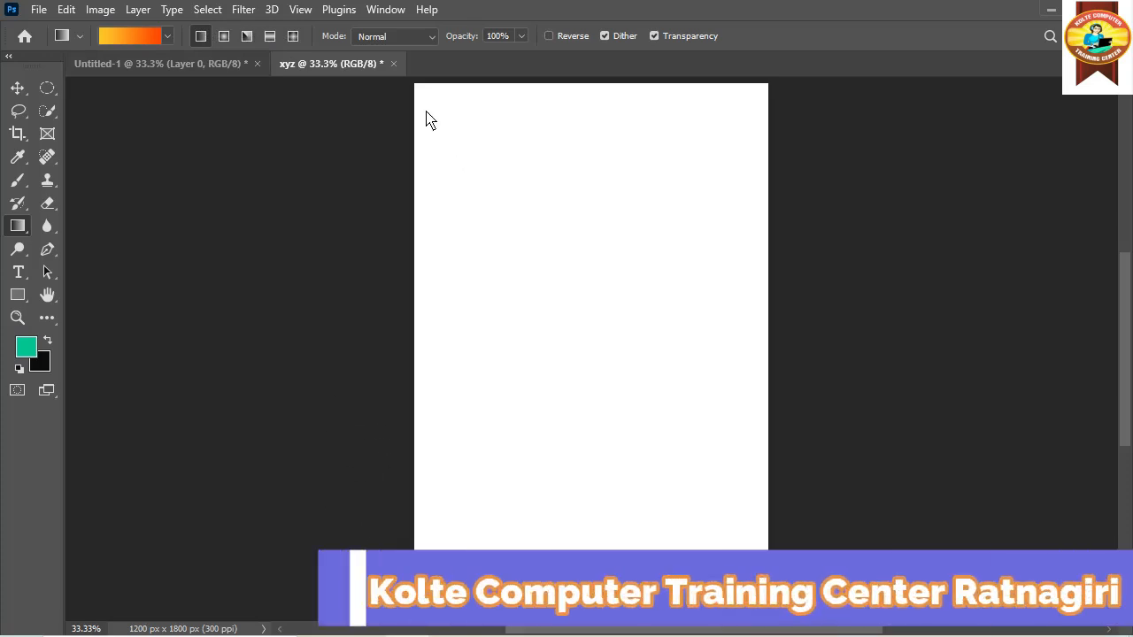
drag(425, 110, 704, 448)
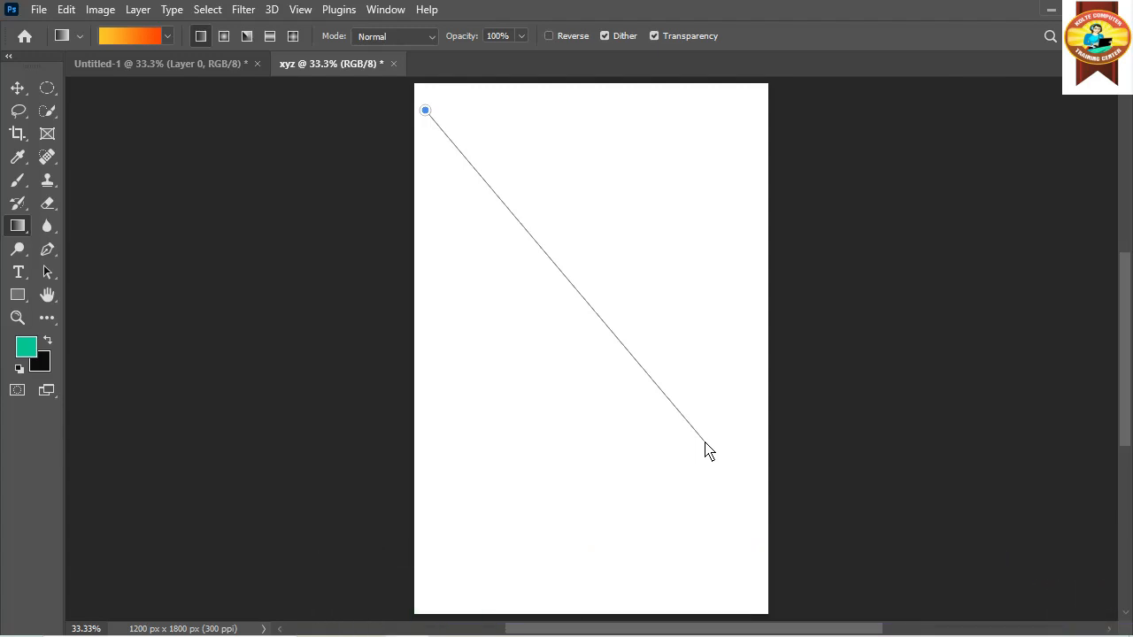
drag(705, 442, 704, 442)
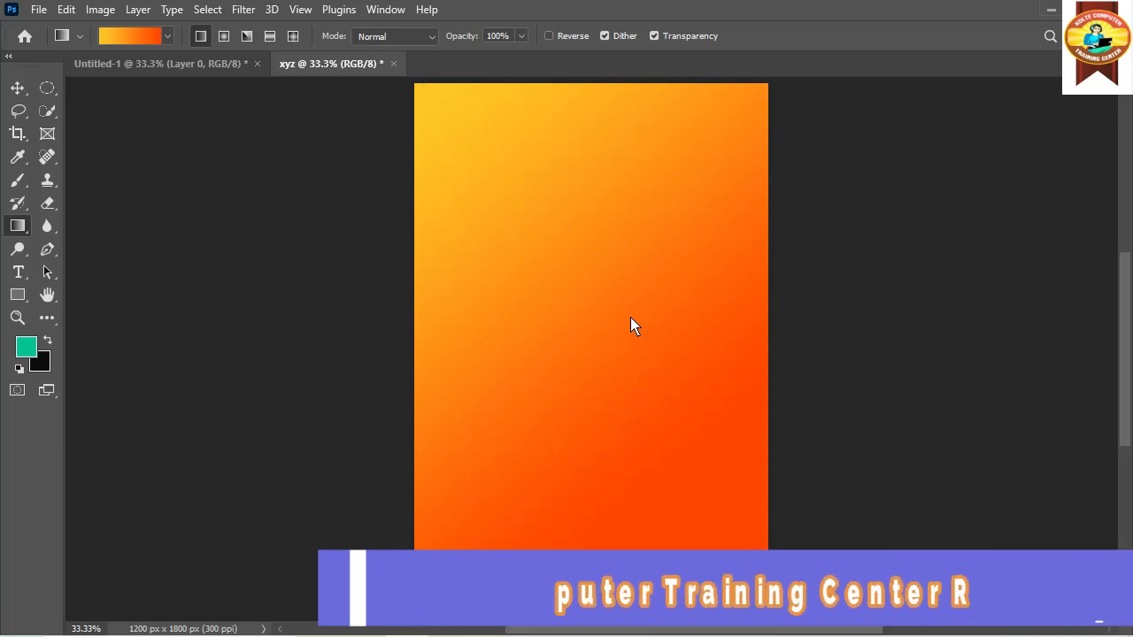
key(ctrl+z)
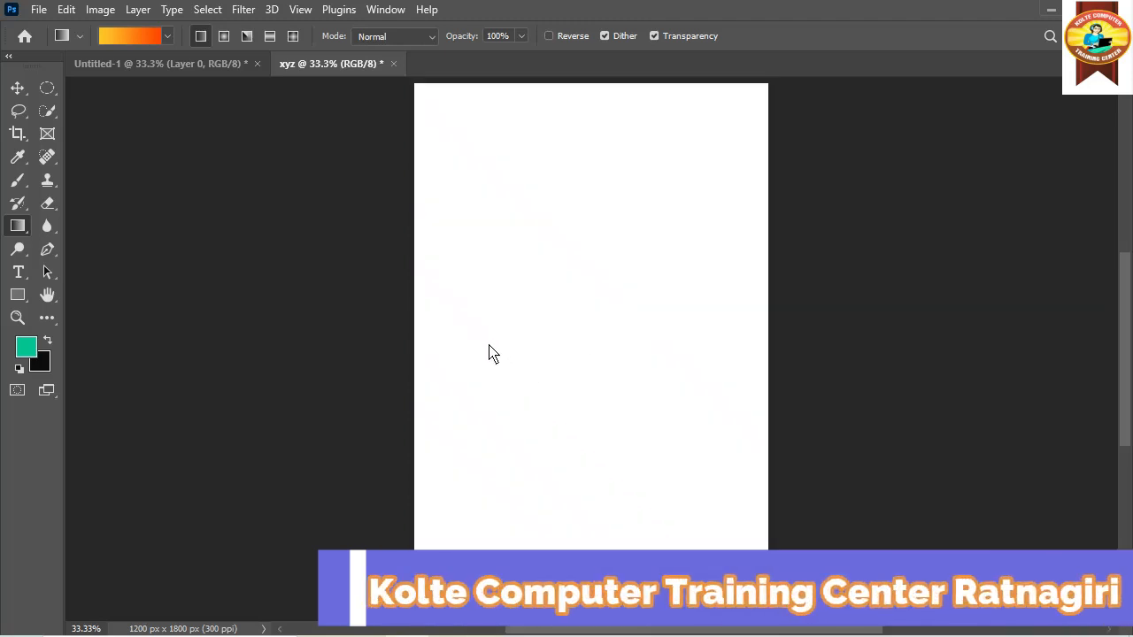
Try horizontal linear gradients across the canvas, one from left to right and one from right to left, undoing each
drag(473, 336, 711, 339)
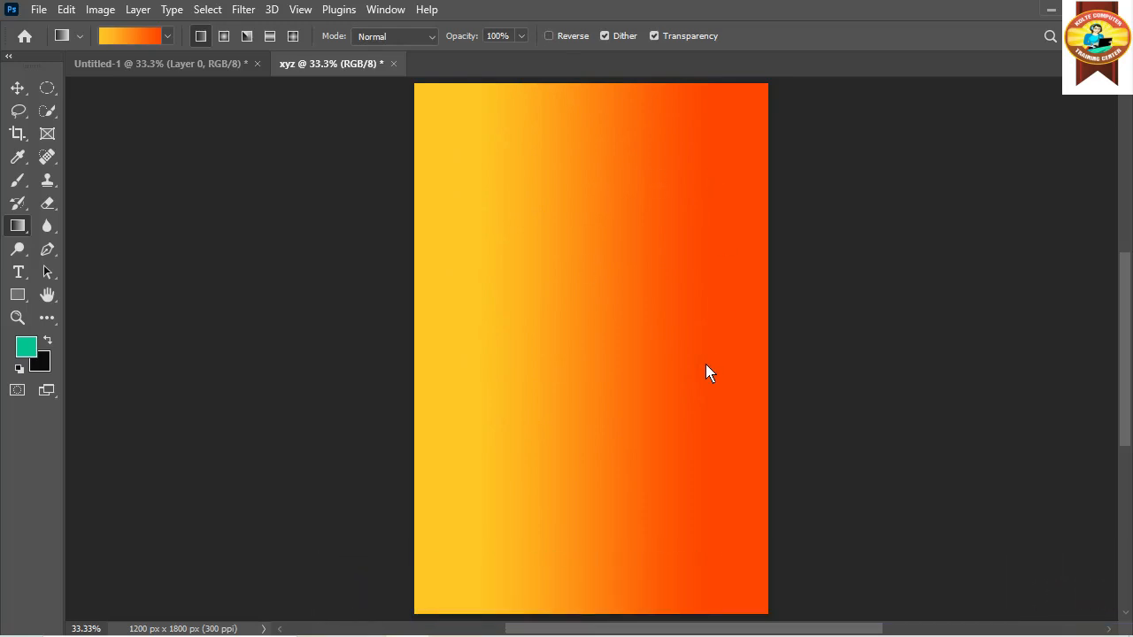
key(ctrl+z)
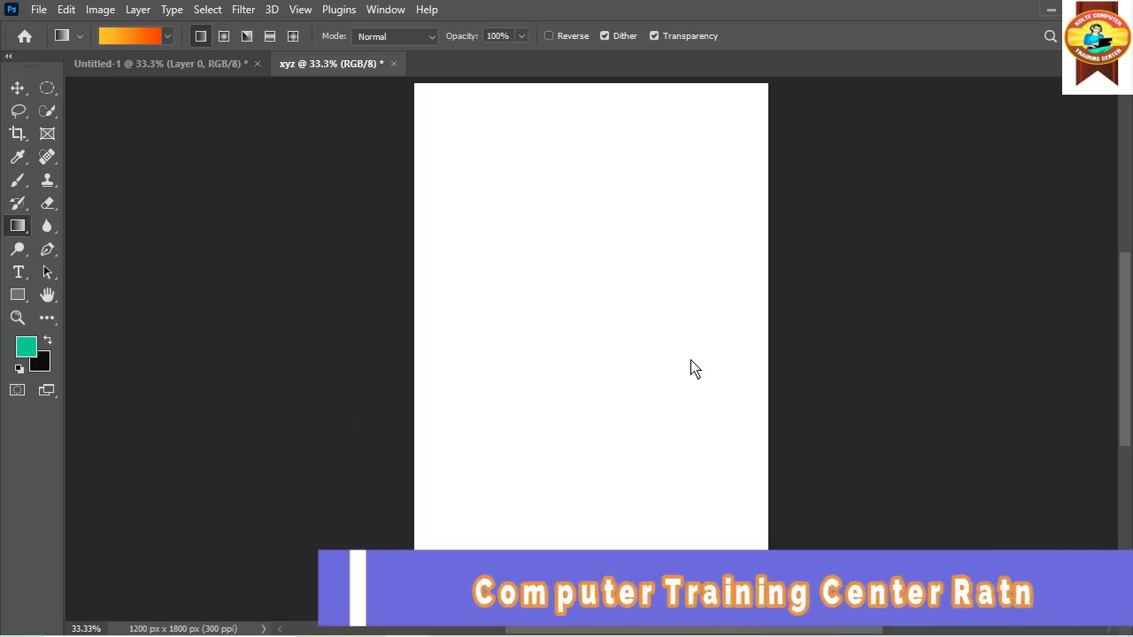
drag(670, 281, 479, 288)
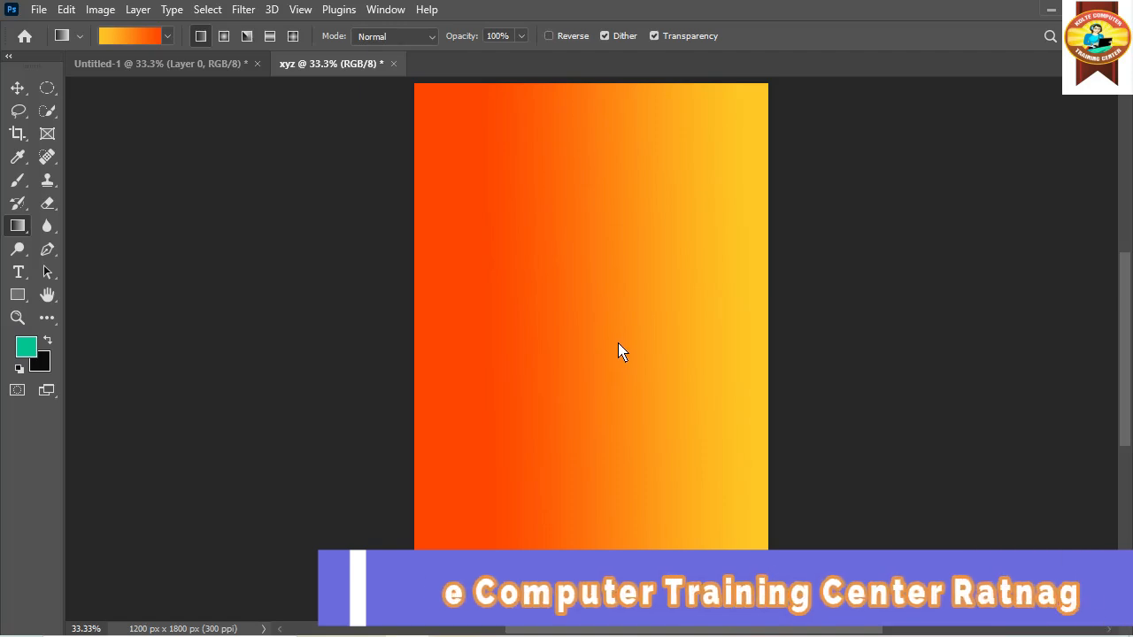
key(ctrl+z)
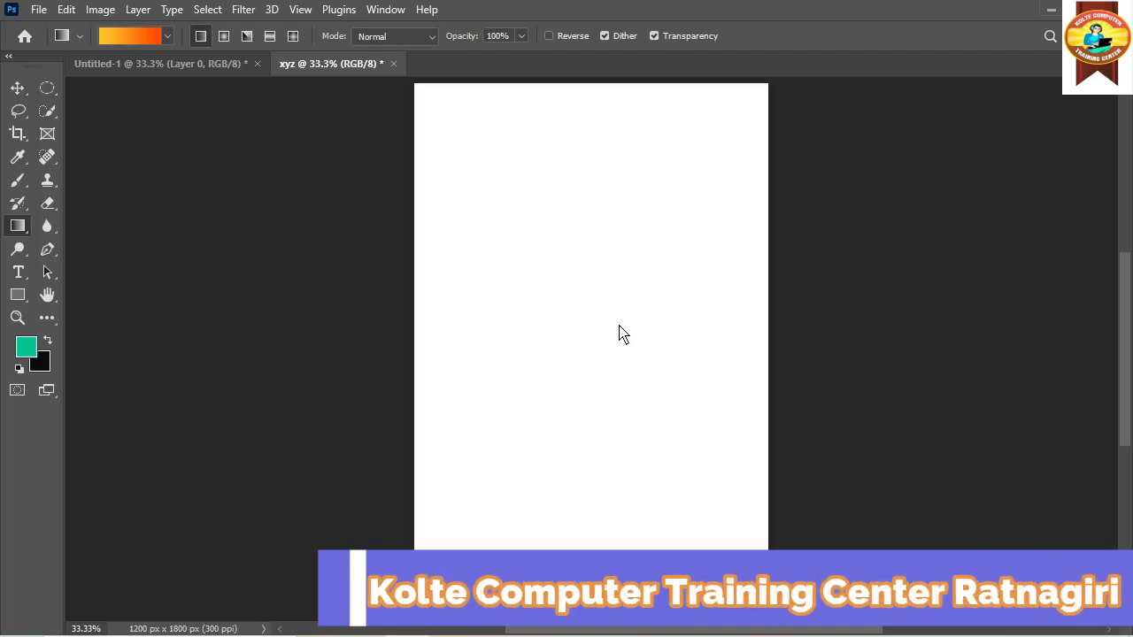
Try vertical linear gradients on the canvas, one running downward and one running upward, undoing each
drag(591, 129, 593, 157)
drag(589, 262, 591, 327)
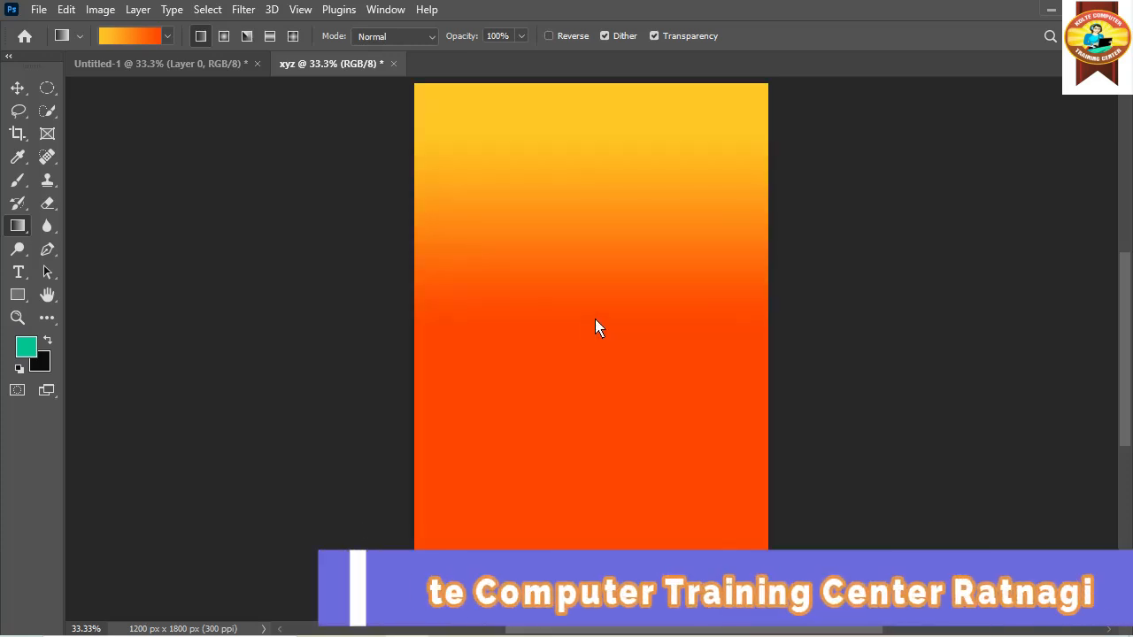
key(ctrl+z)
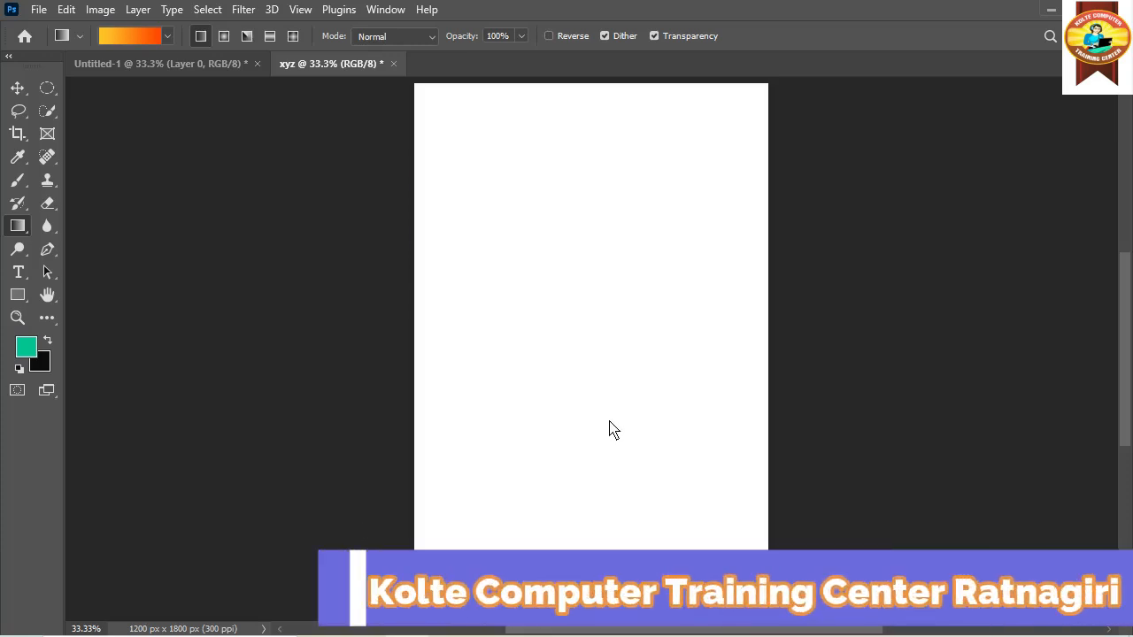
drag(592, 476, 585, 292)
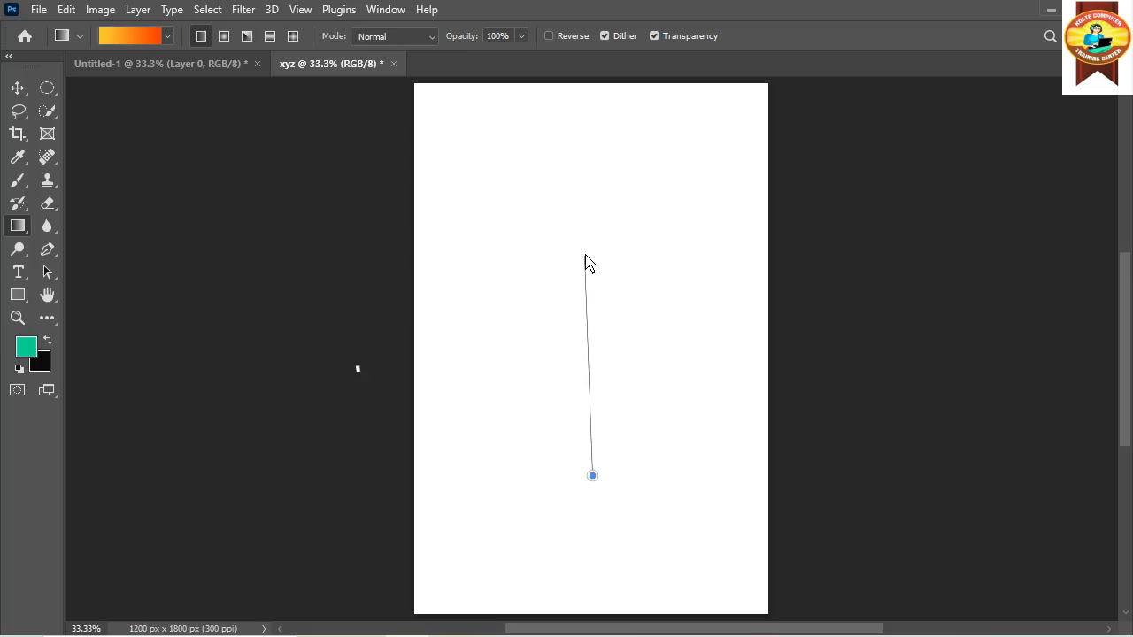
drag(587, 251, 589, 251)
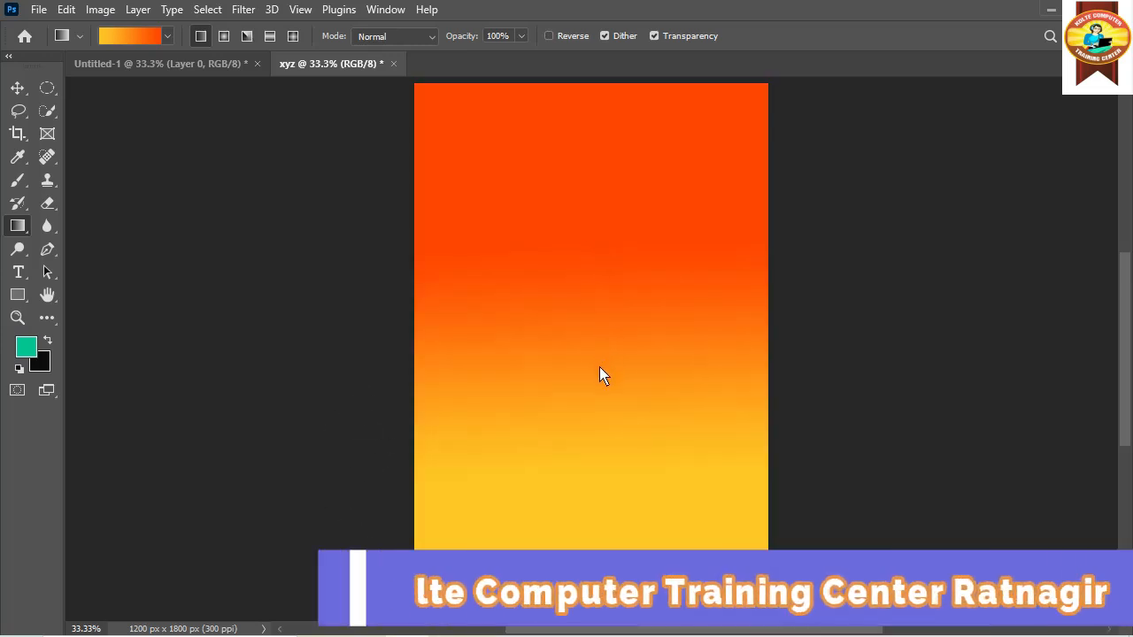
key(ctrl+z)
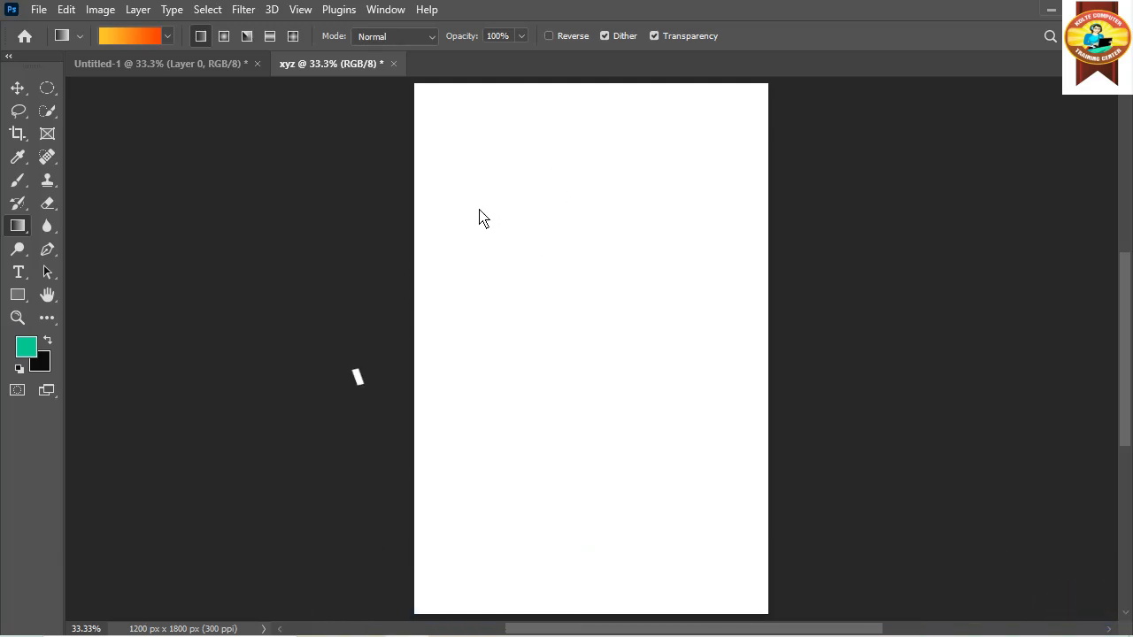
Try a long diagonal gradient from the canvas's upper left toward its lower right, and undo it
drag(448, 126, 594, 384)
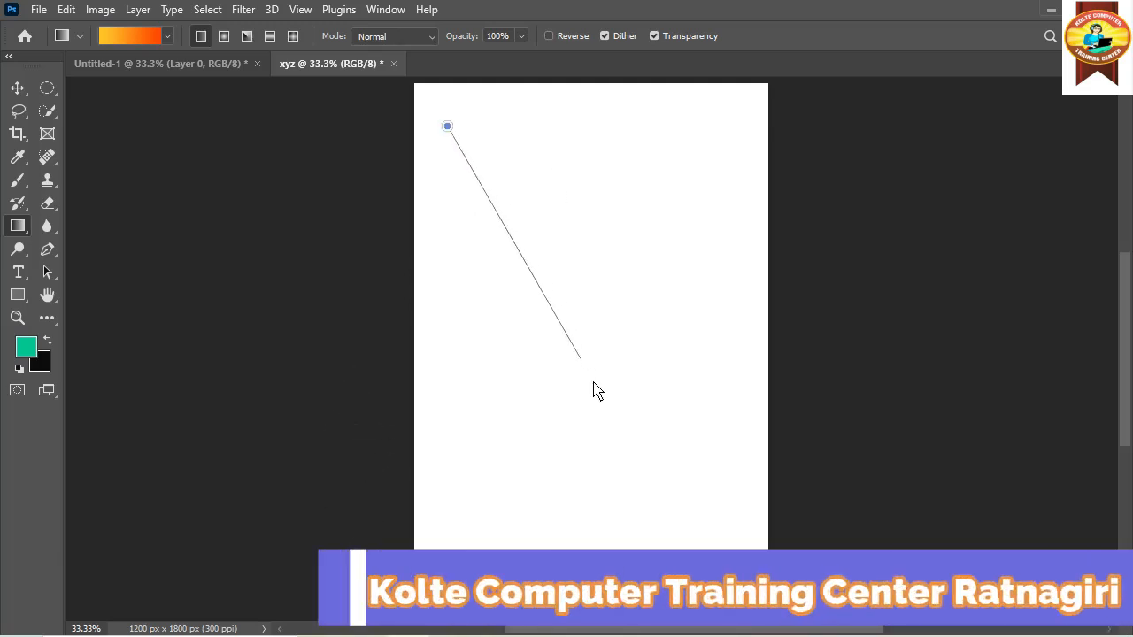
drag(658, 485, 658, 487)
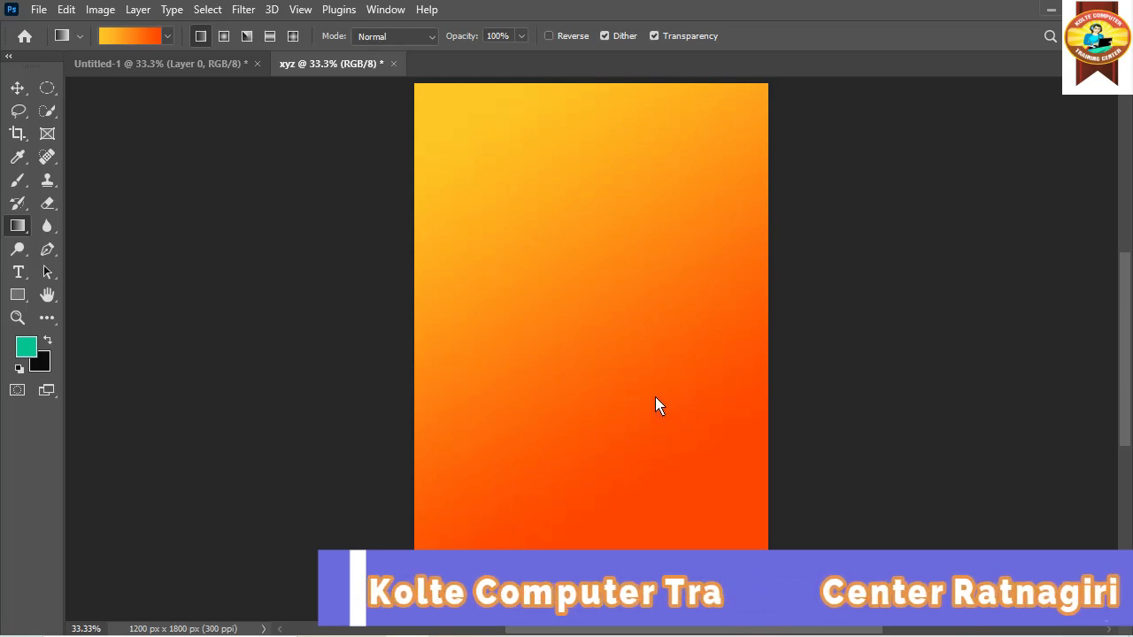
key(ctrl+z)
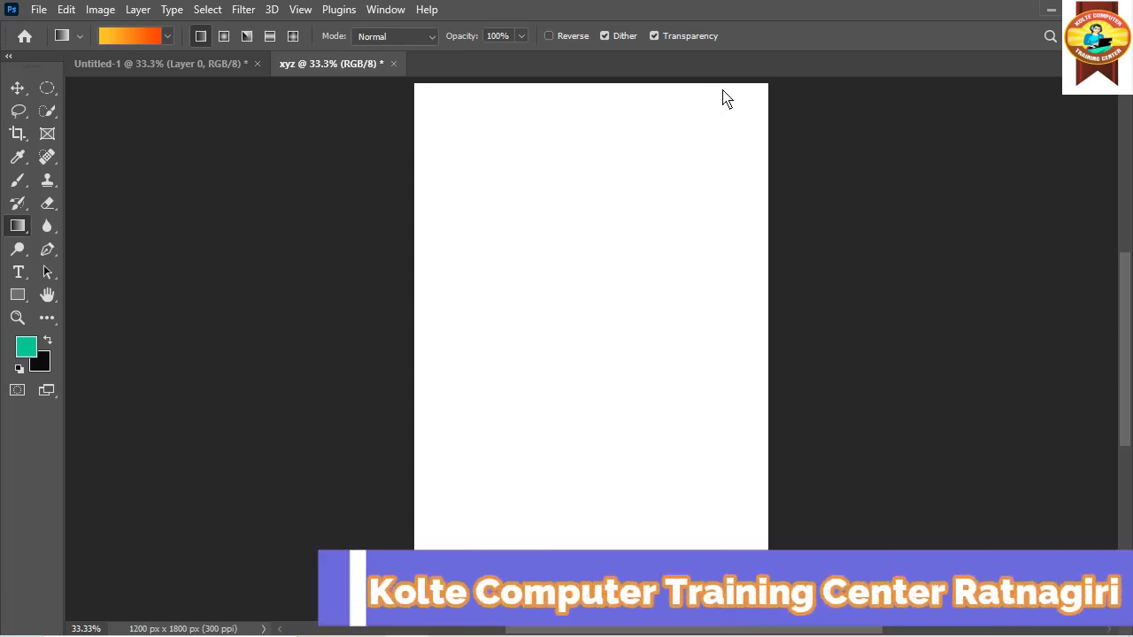
Try several short diagonal gradients running down and left near the canvas's middle, undoing each one
drag(633, 303, 614, 316)
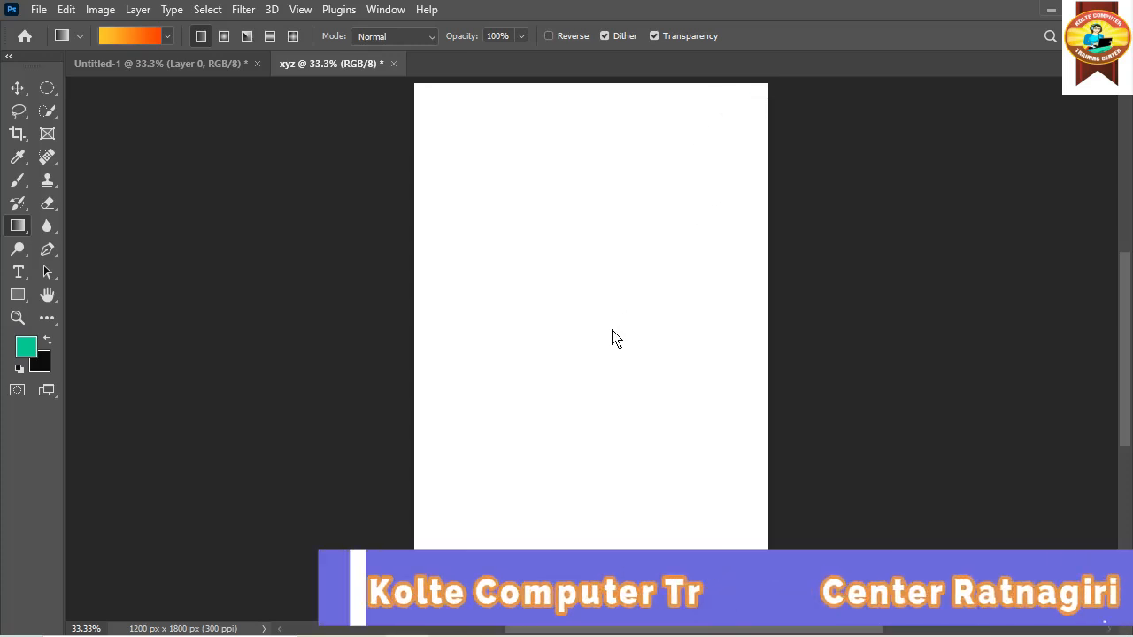
key(ctrl+z)
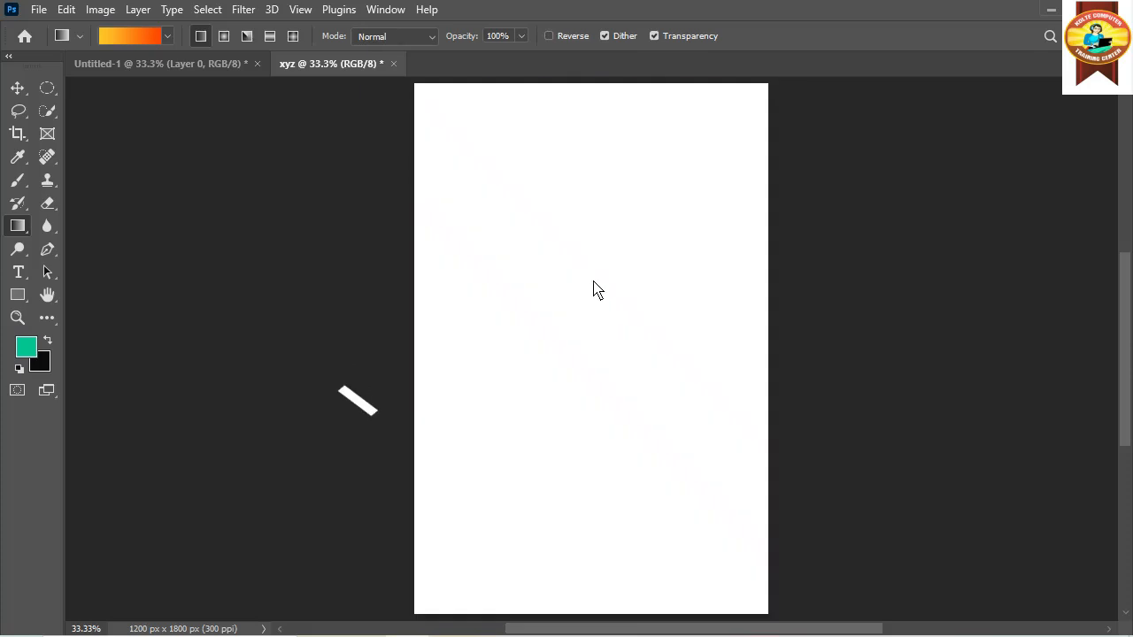
drag(616, 236, 595, 276)
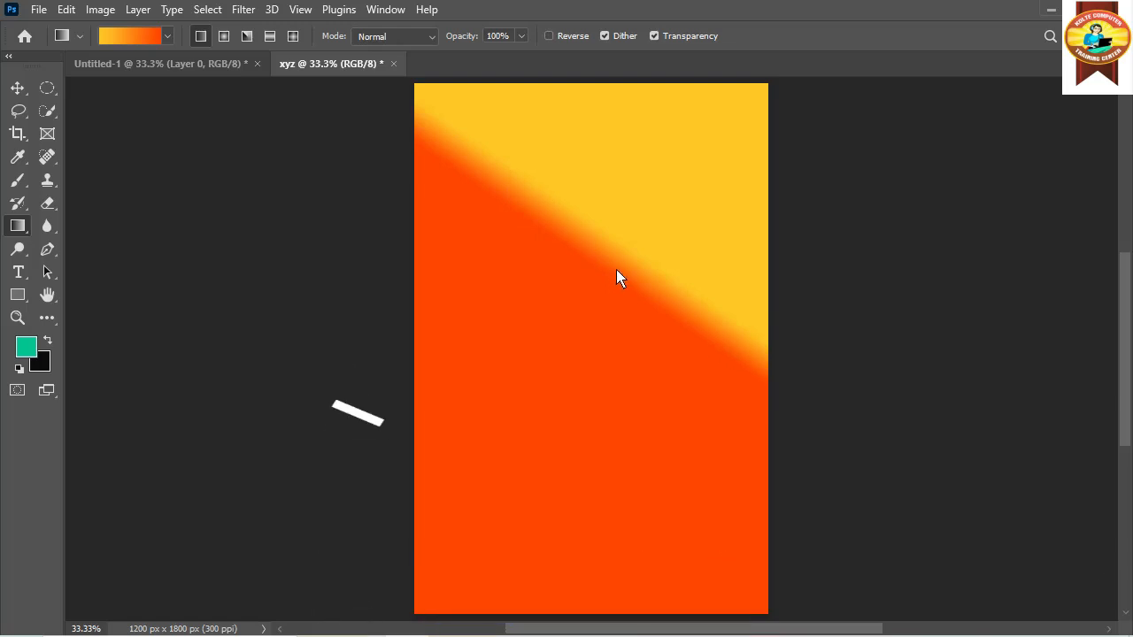
key(ctrl+z)
drag(598, 249, 562, 307)
key(ctrl+z)
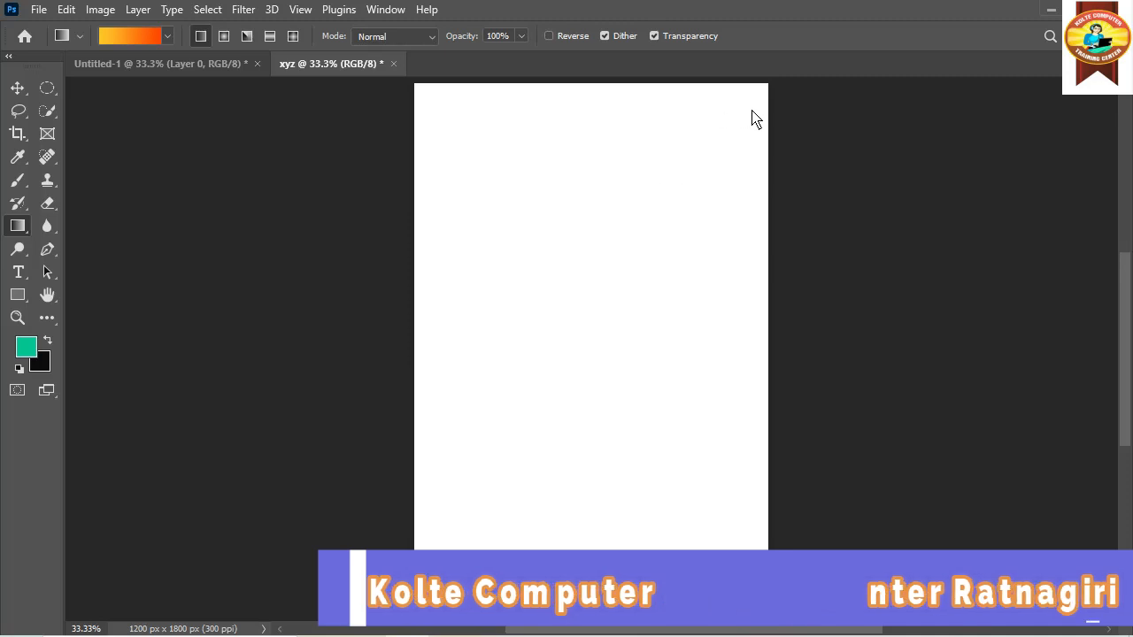
Compare a long diagonal gradient starting and ending outside the canvas with a very short one near its upper right, undoing both
drag(866, 110, 213, 439)
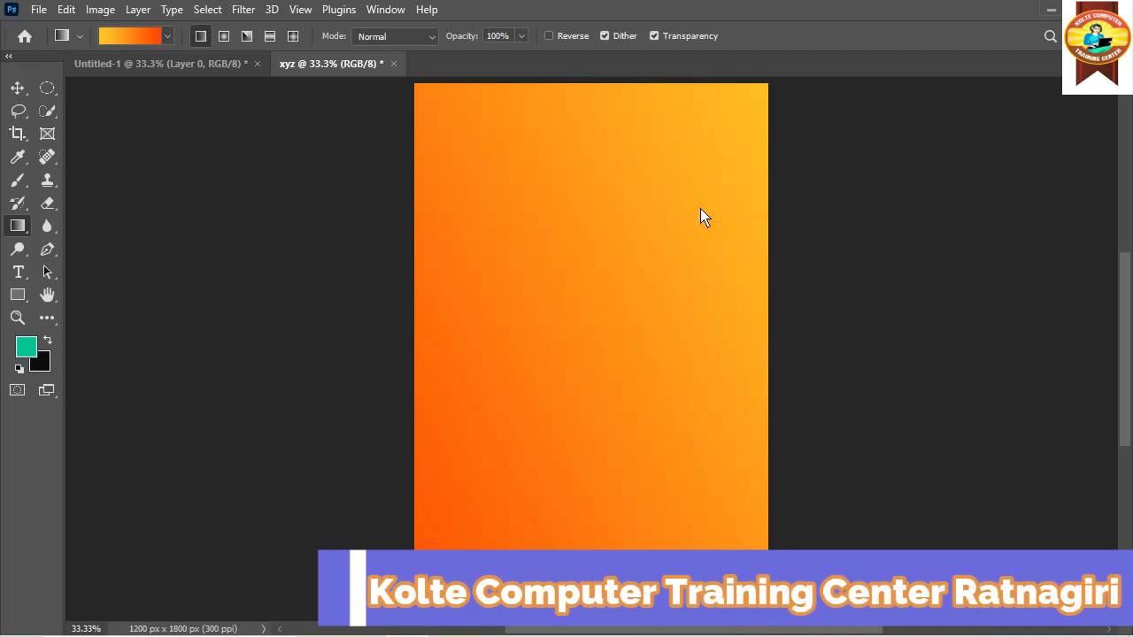
key(ctrl+z)
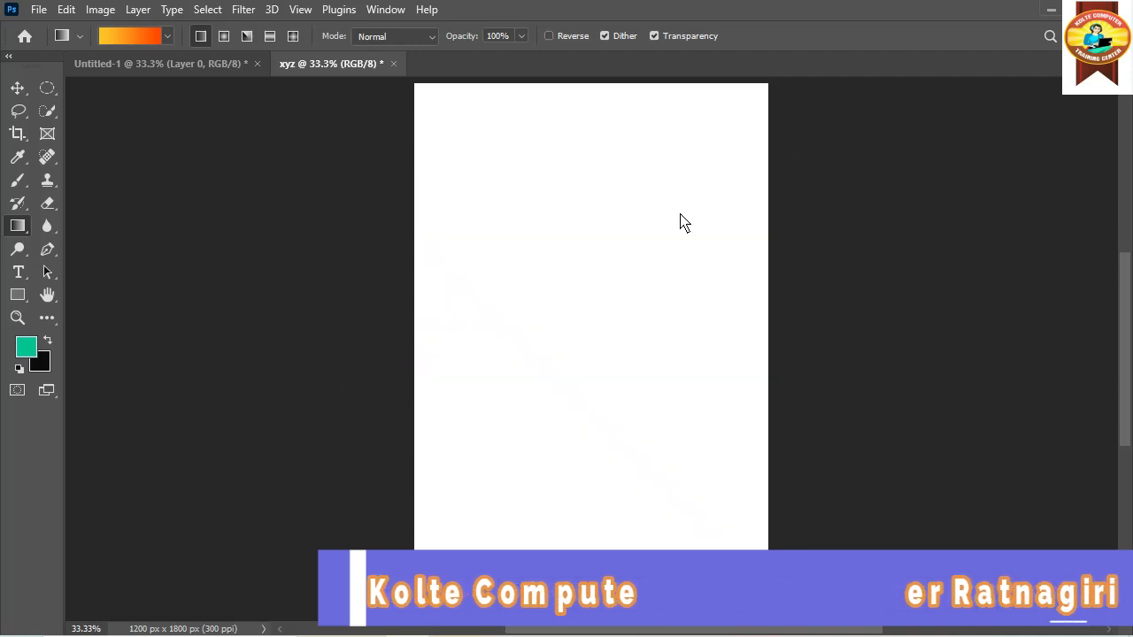
drag(669, 194, 666, 196)
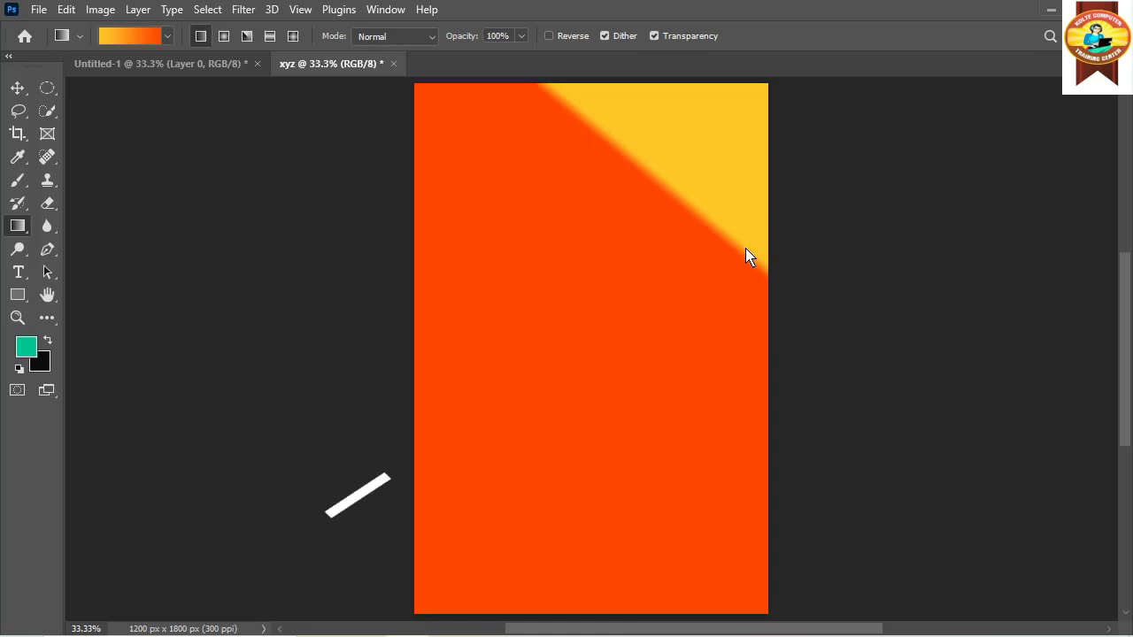
key(ctrl+z)
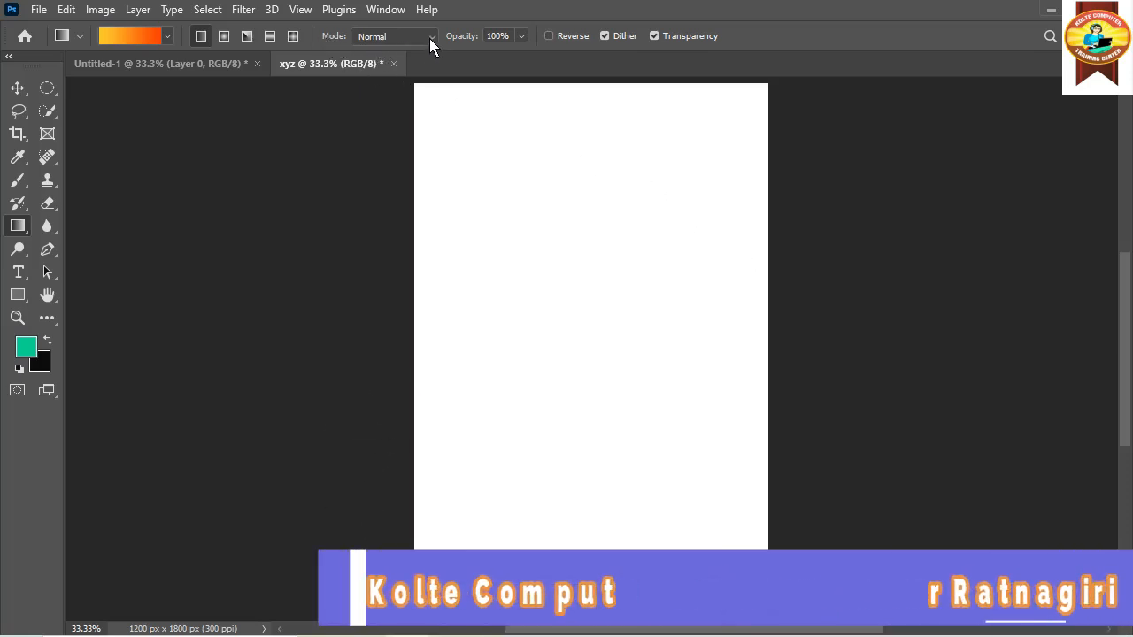
Try the Screen blending mode for the gradient and return the mode to Normal
click(431, 37)
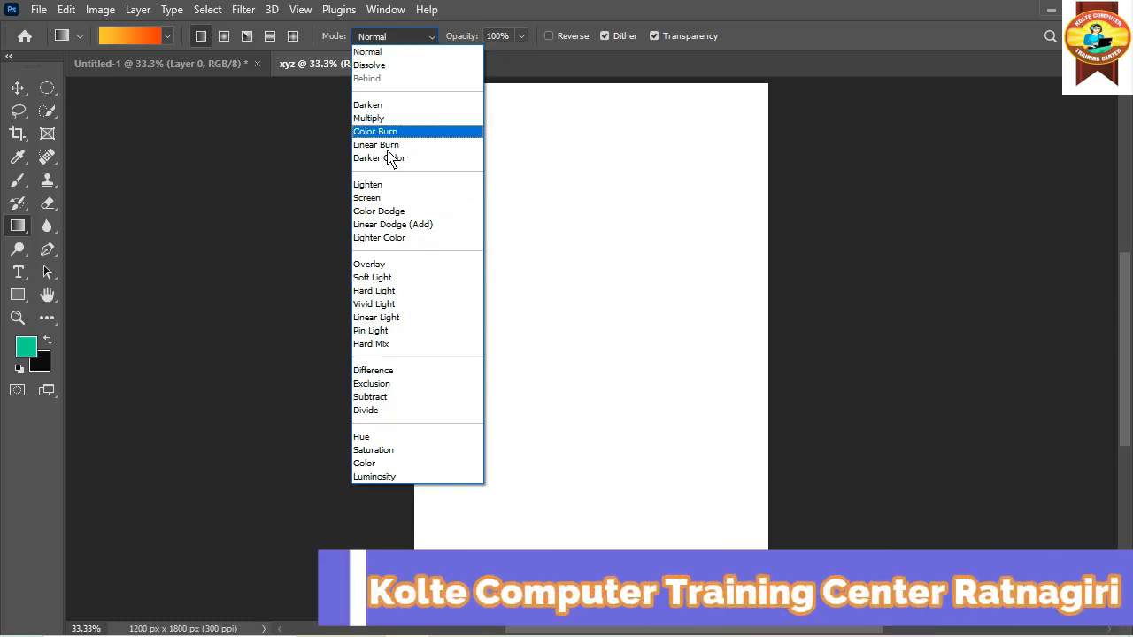
click(389, 198)
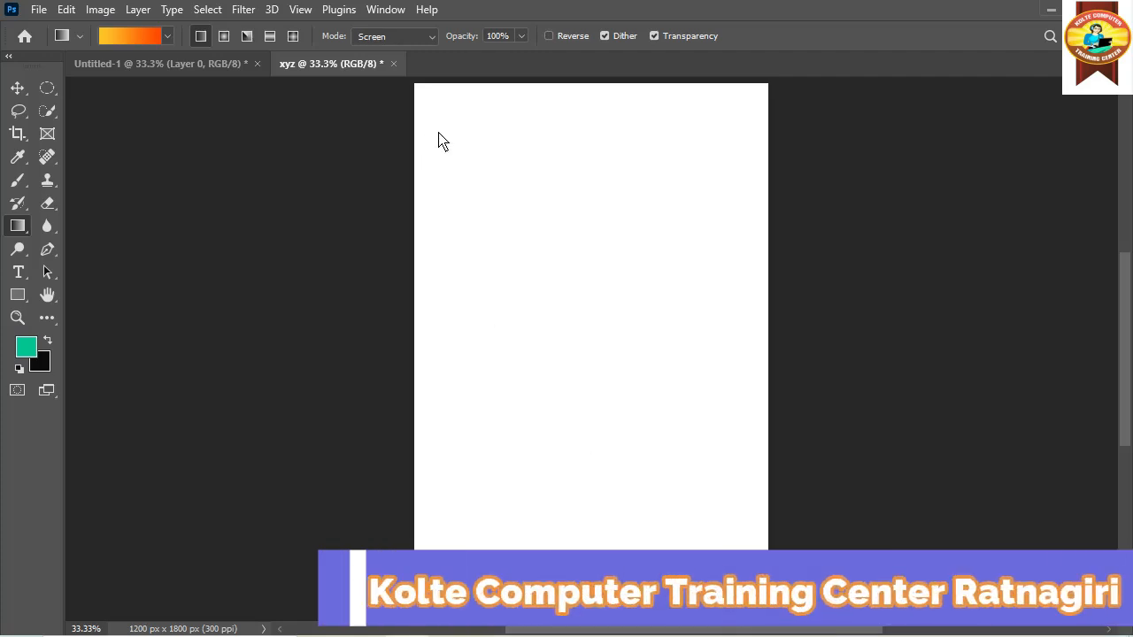
click(432, 40)
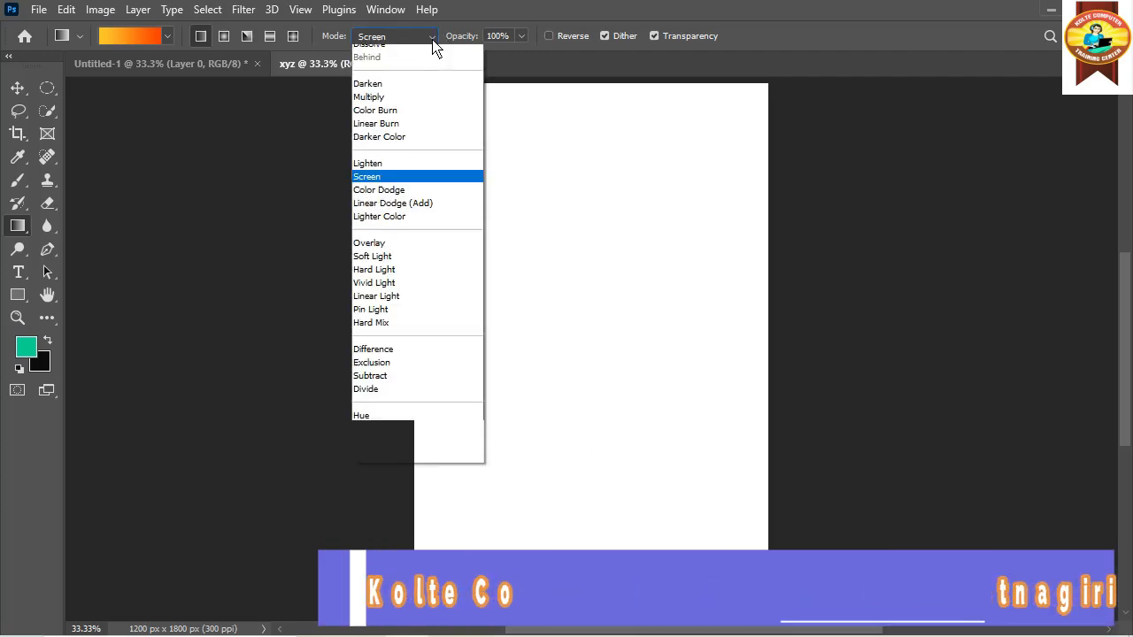
click(426, 50)
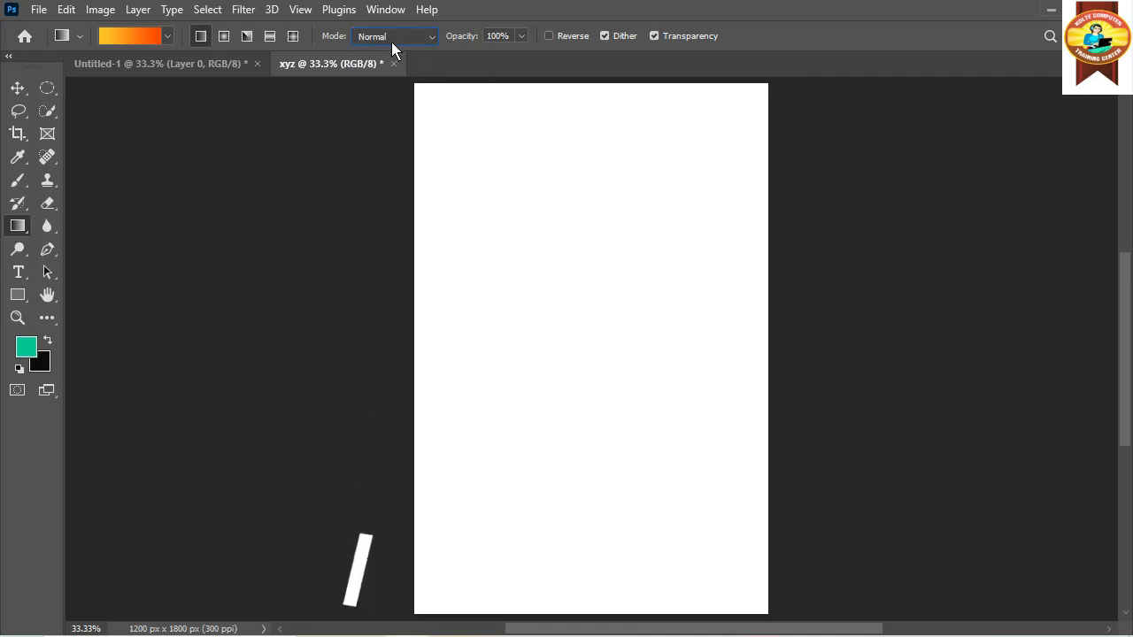
Try a long and a short diagonal gradient on the canvas at 75% opacity, undoing both fills
click(522, 38)
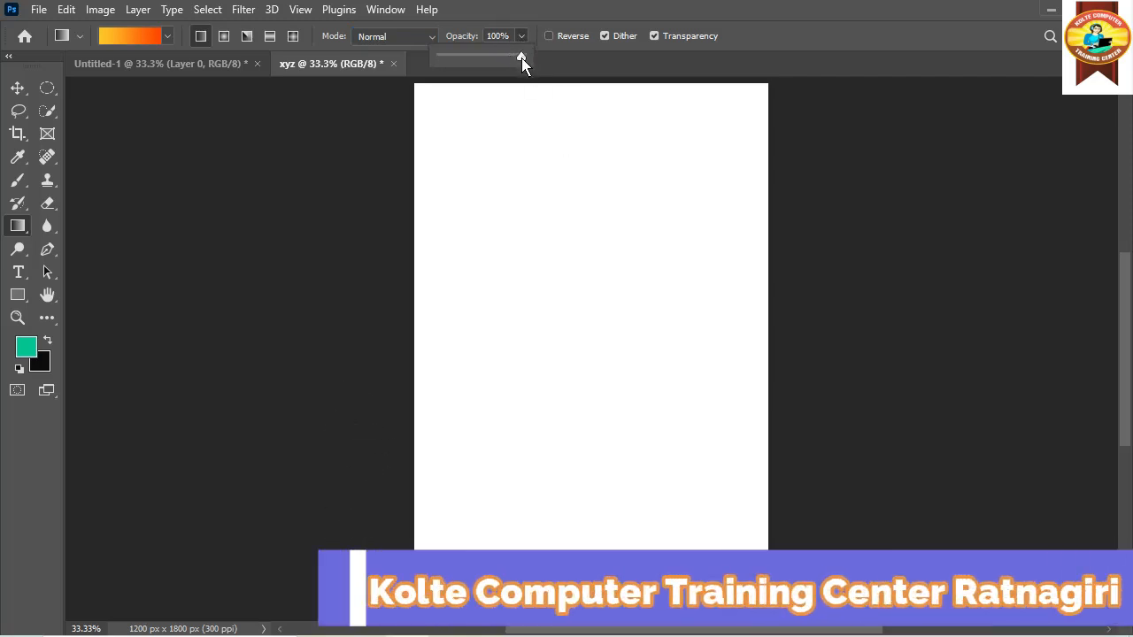
drag(517, 58, 502, 60)
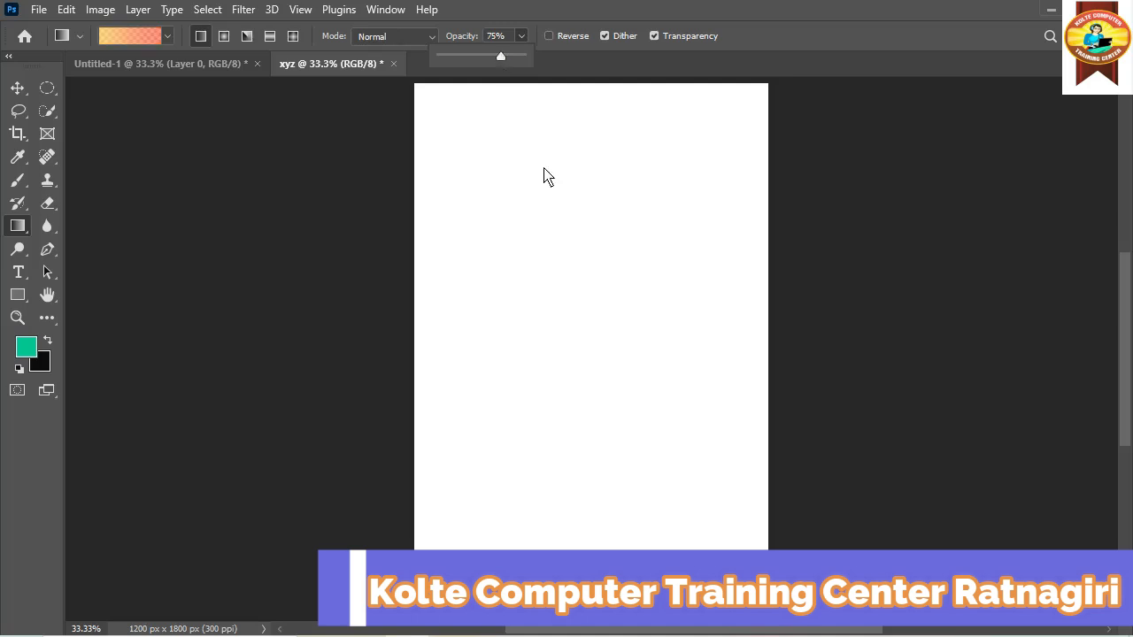
drag(541, 204, 659, 445)
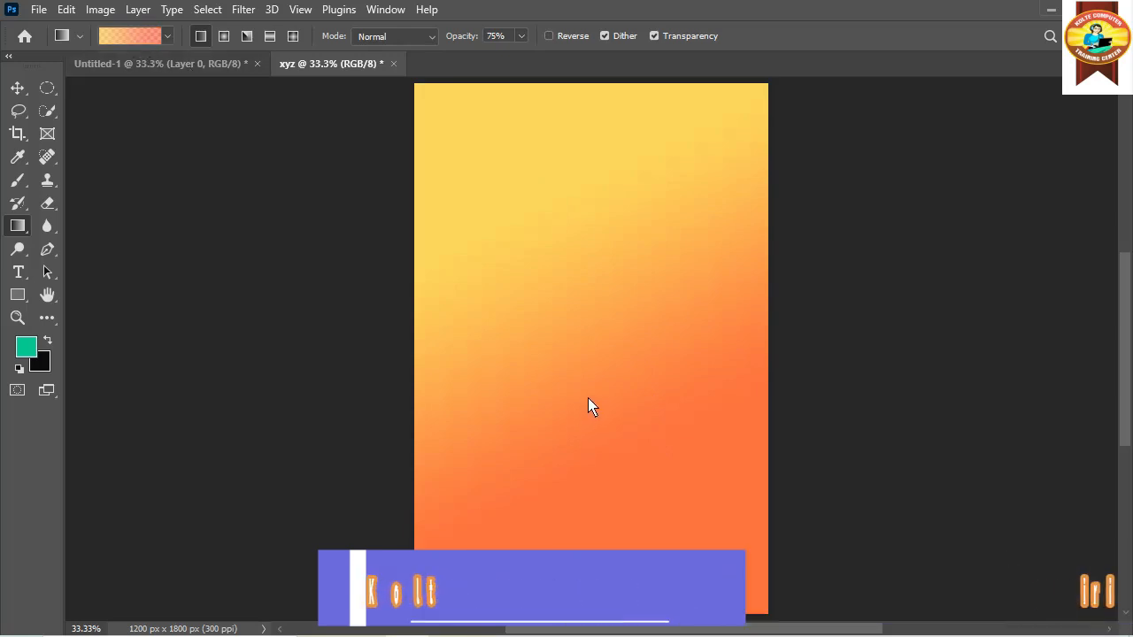
key(ctrl+z)
key(ctrl+shift+z)
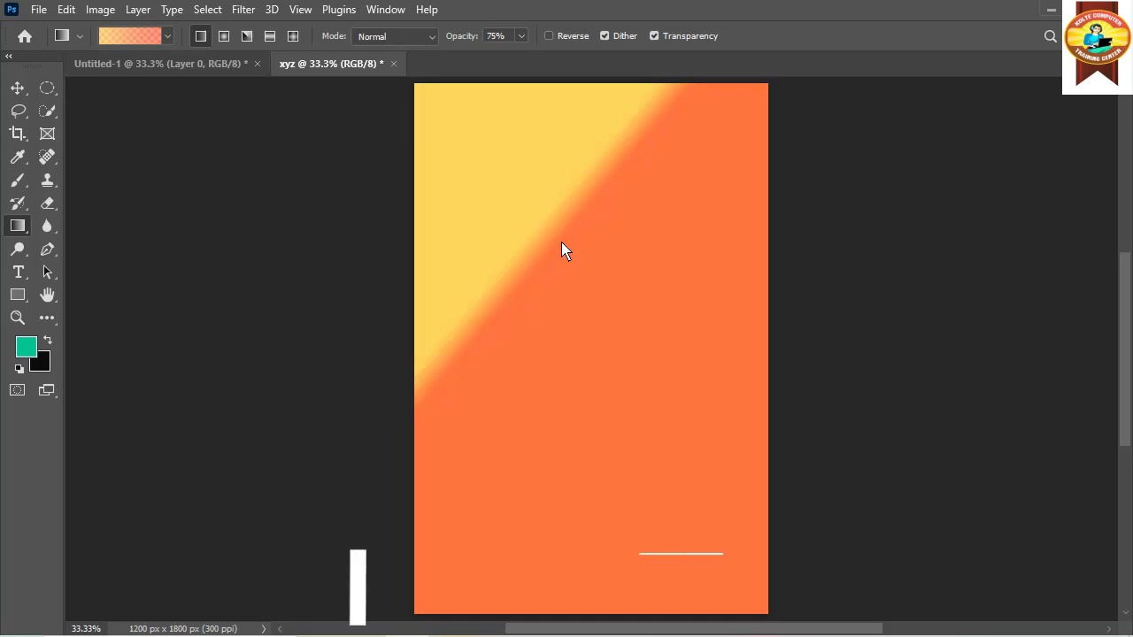
key(ctrl+z)
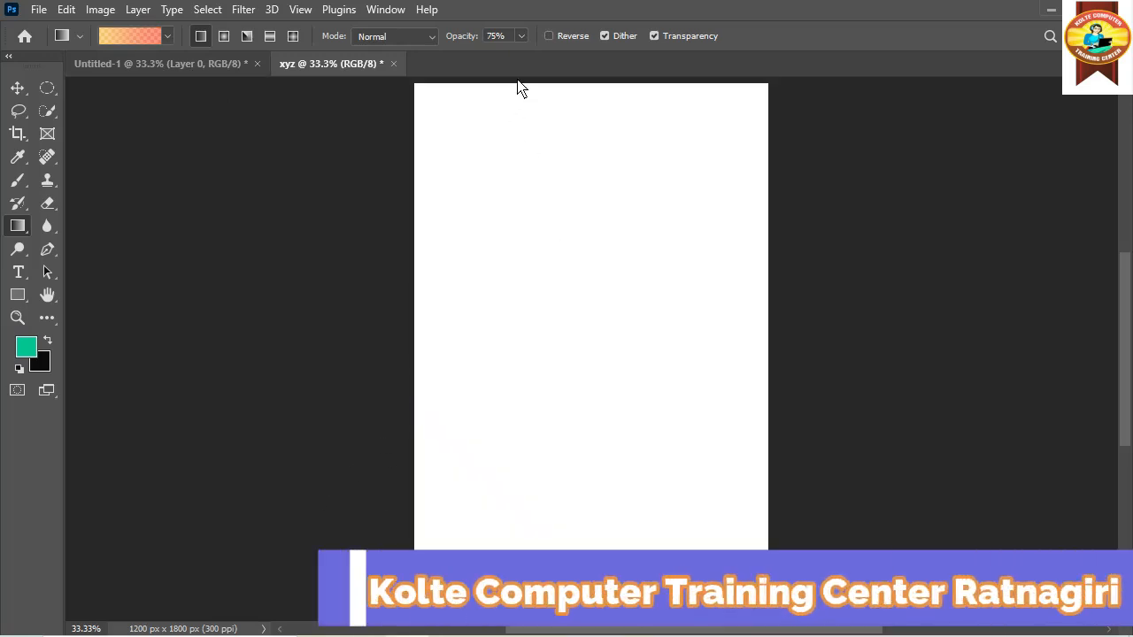
Set the gradient opacity to 50%
click(521, 36)
drag(523, 58, 499, 59)
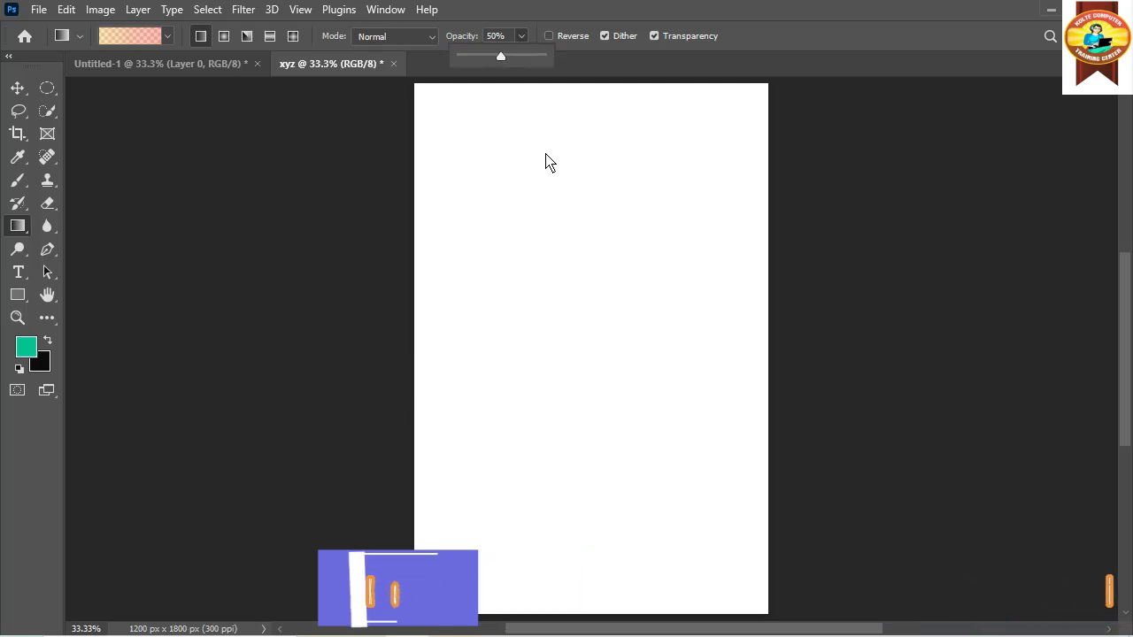
Try a short diagonal gradient on the canvas at 50% and at 25% opacity, undoing each fill
drag(522, 174, 594, 272)
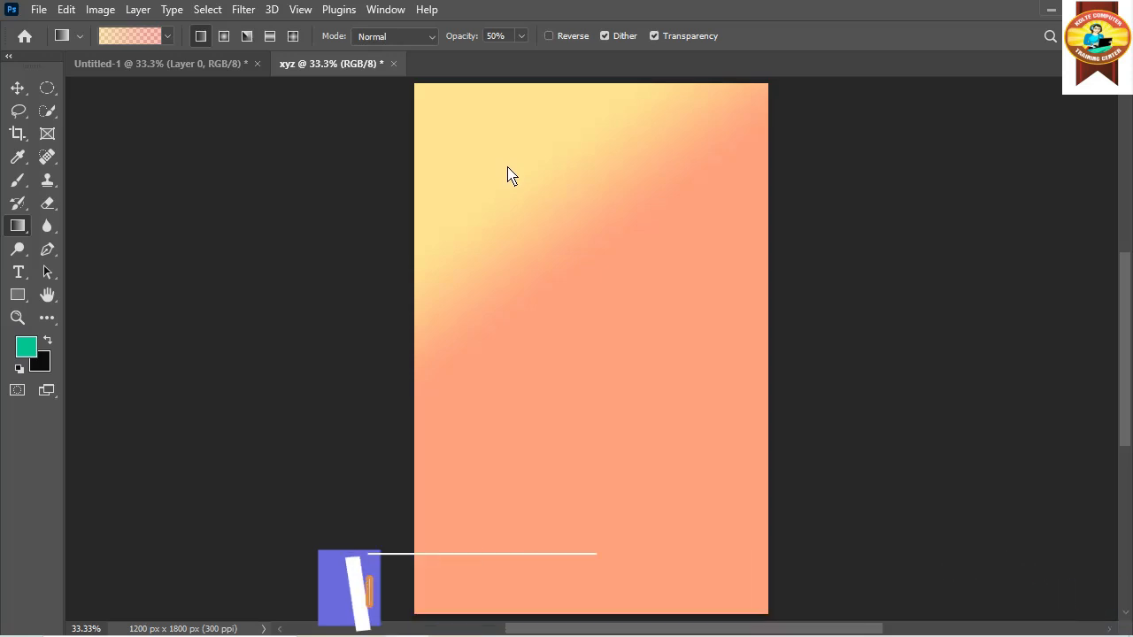
key(ctrl+z)
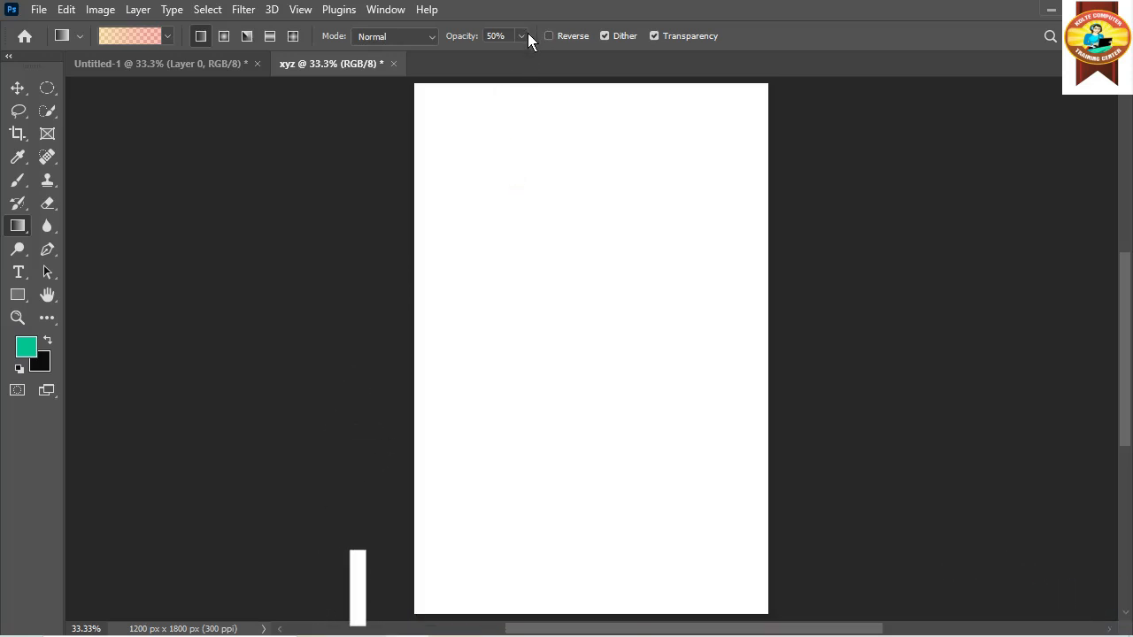
click(521, 35)
drag(521, 56, 505, 59)
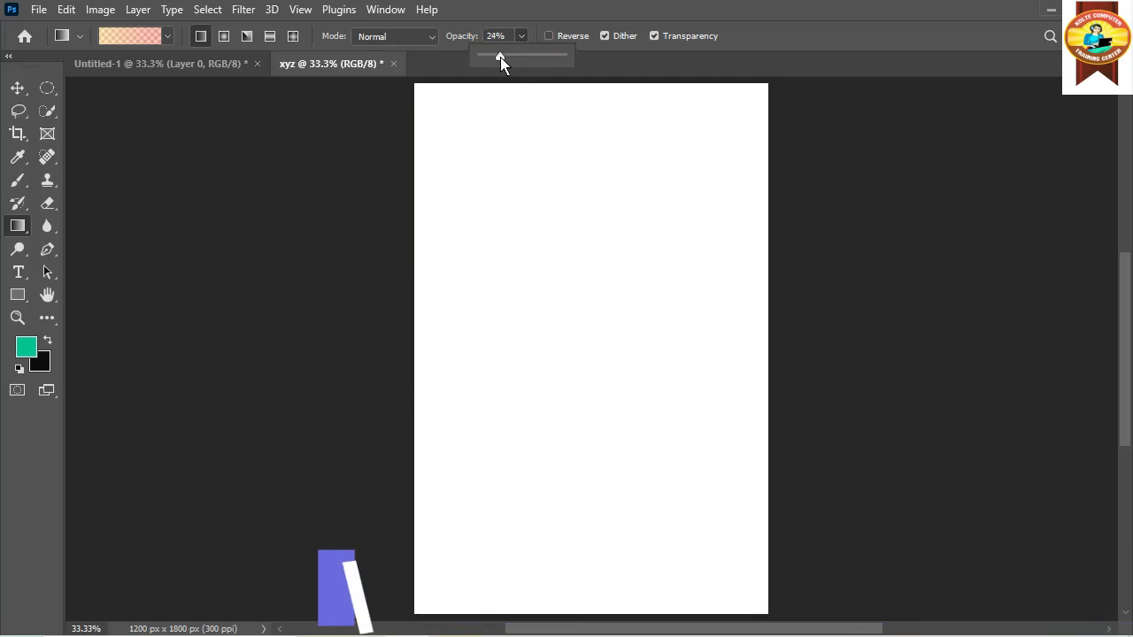
drag(504, 64, 501, 62)
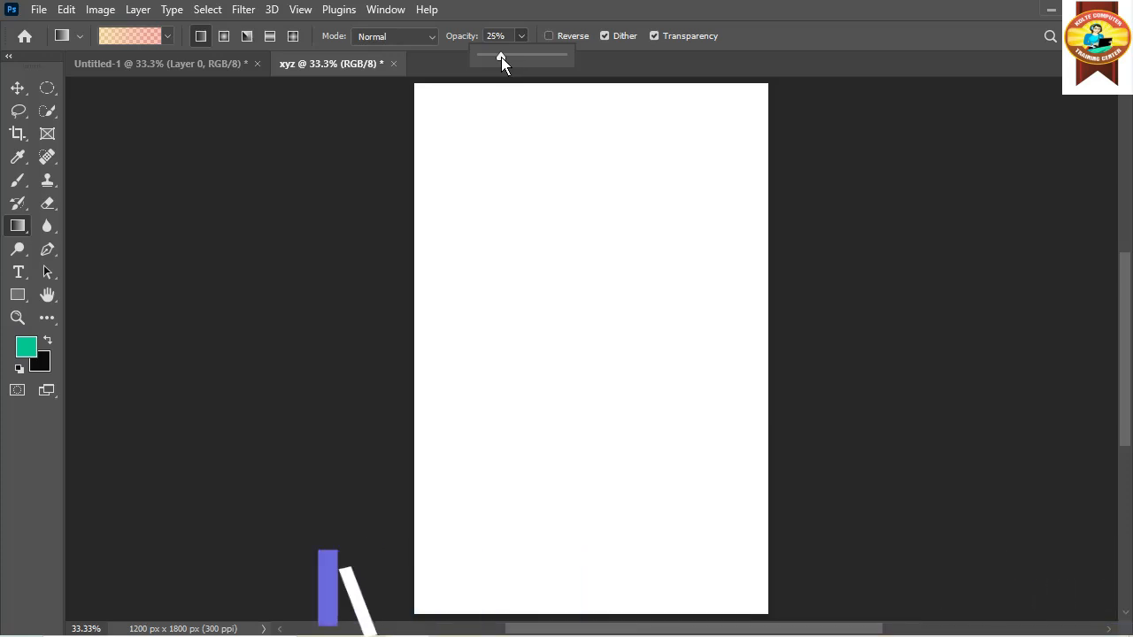
click(522, 202)
drag(521, 194, 599, 308)
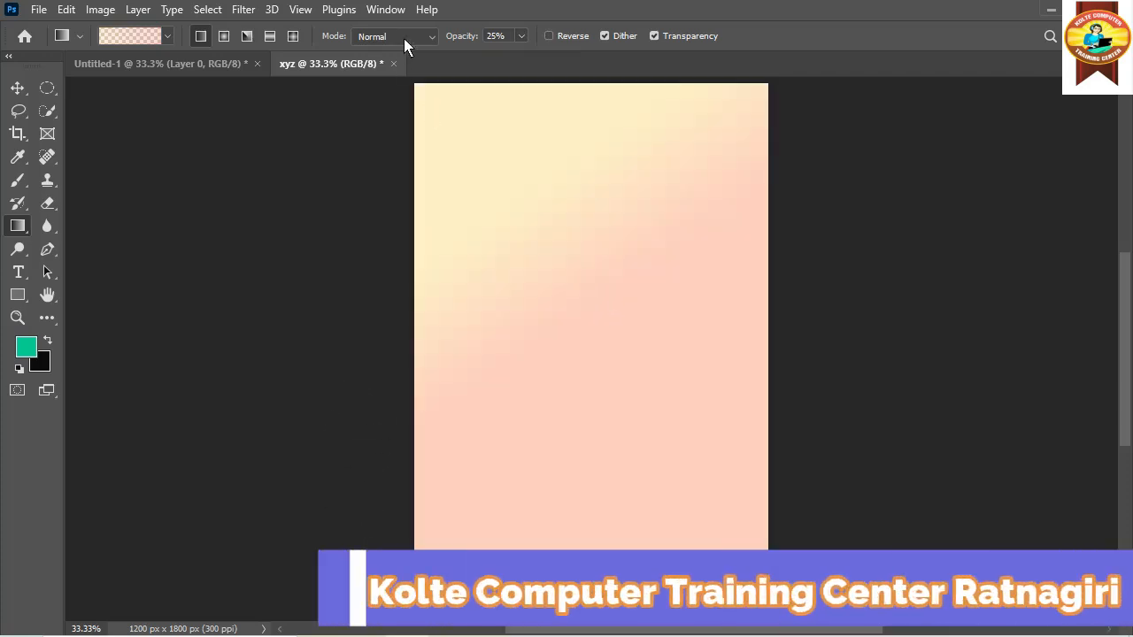
key(ctrl+z)
Set the gradient opacity to 100% and try a diagonal linear gradient across the middle of the canvas, undoing the fill
click(521, 36)
drag(524, 54, 580, 55)
drag(547, 199, 714, 399)
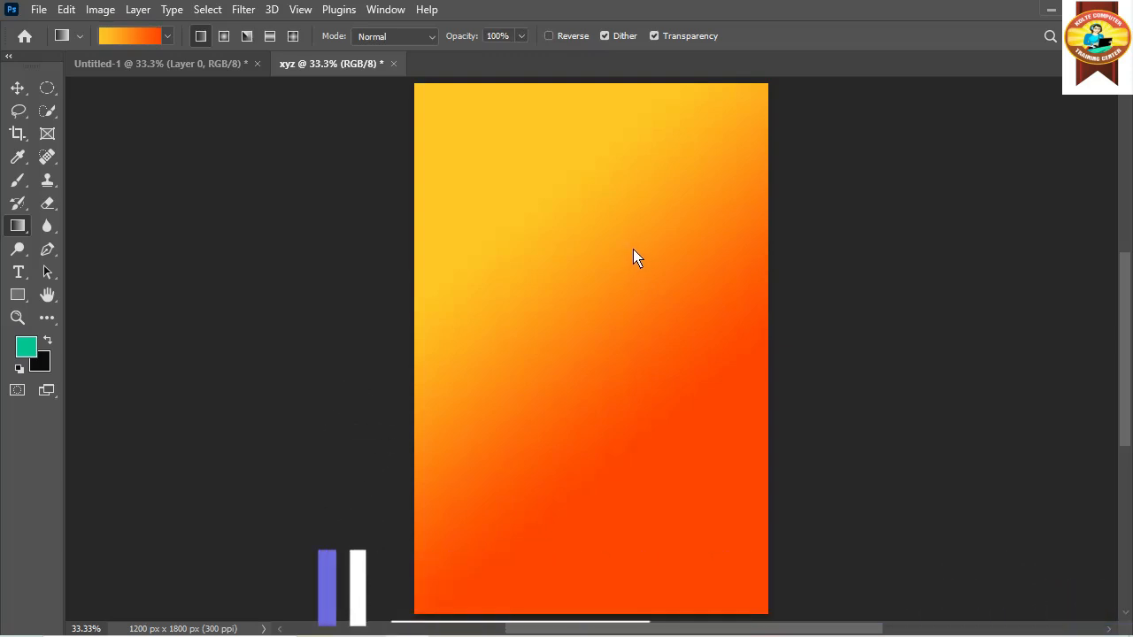
key(ctrl+z)
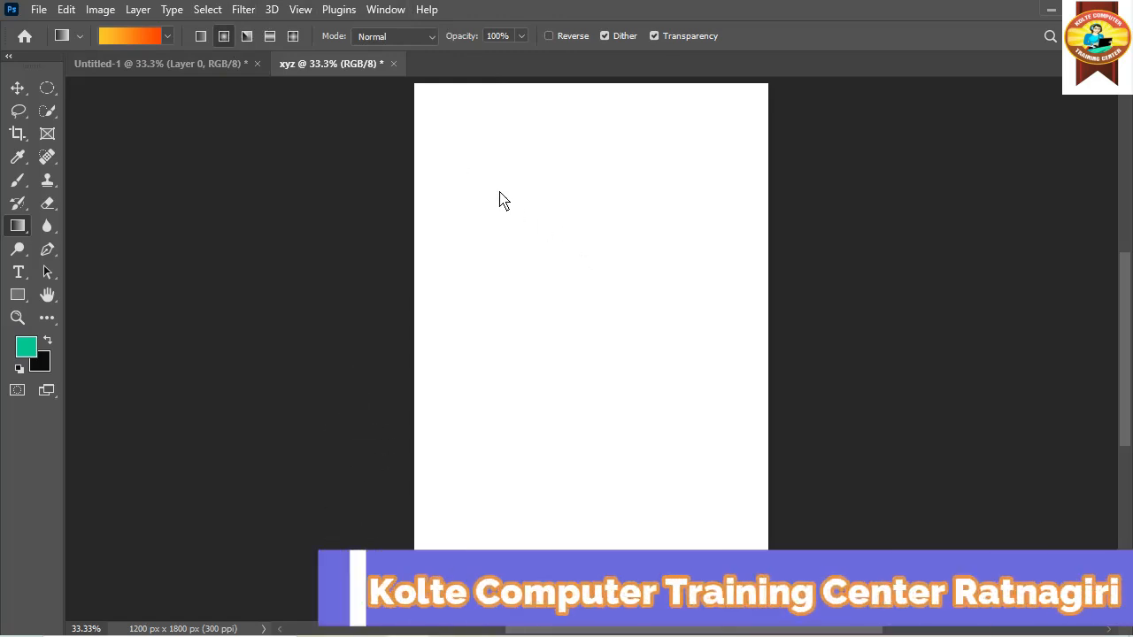
Try three short diagonal radial gradients in the upper part of the canvas, undoing each fill
drag(496, 188, 518, 220)
drag(518, 220, 518, 220)
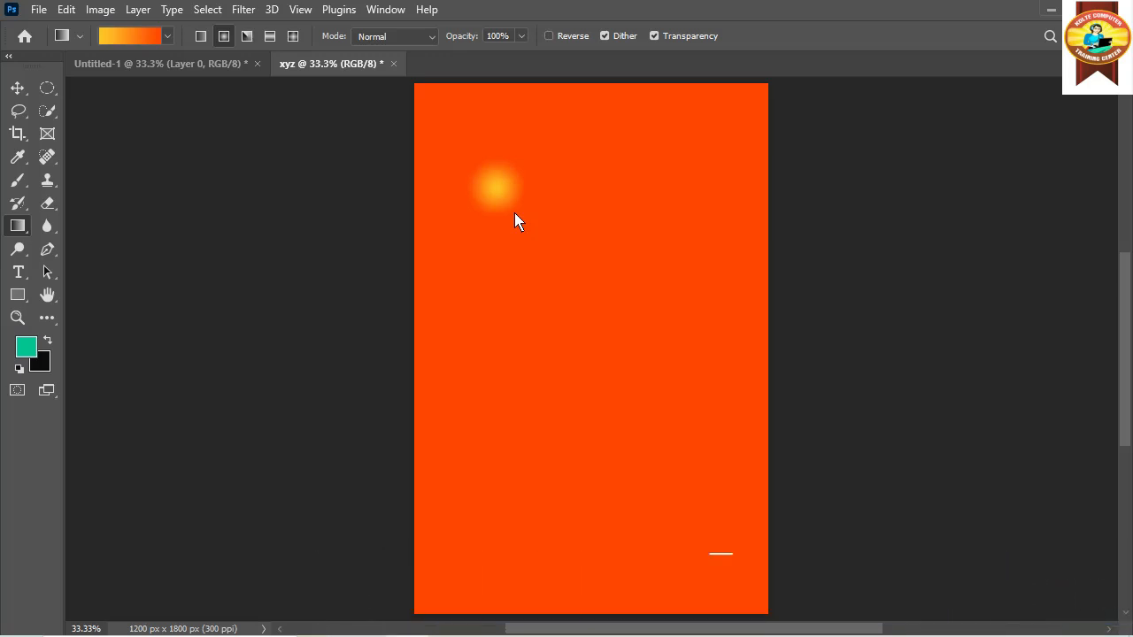
key(ctrl+z)
drag(483, 148, 511, 186)
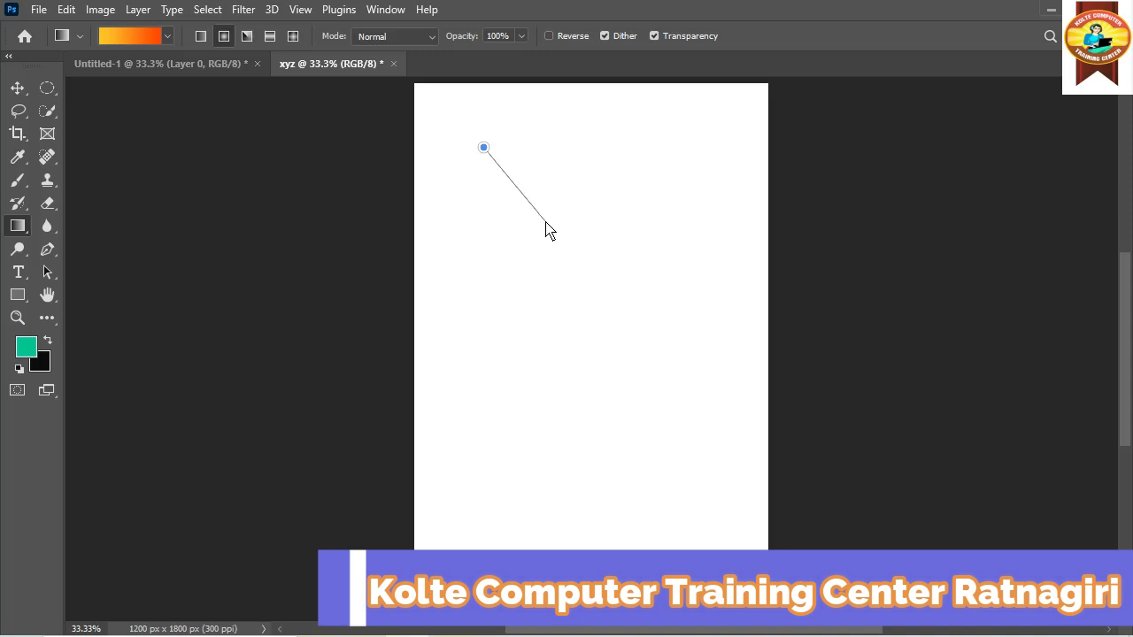
drag(546, 222, 546, 221)
key(ctrl+z)
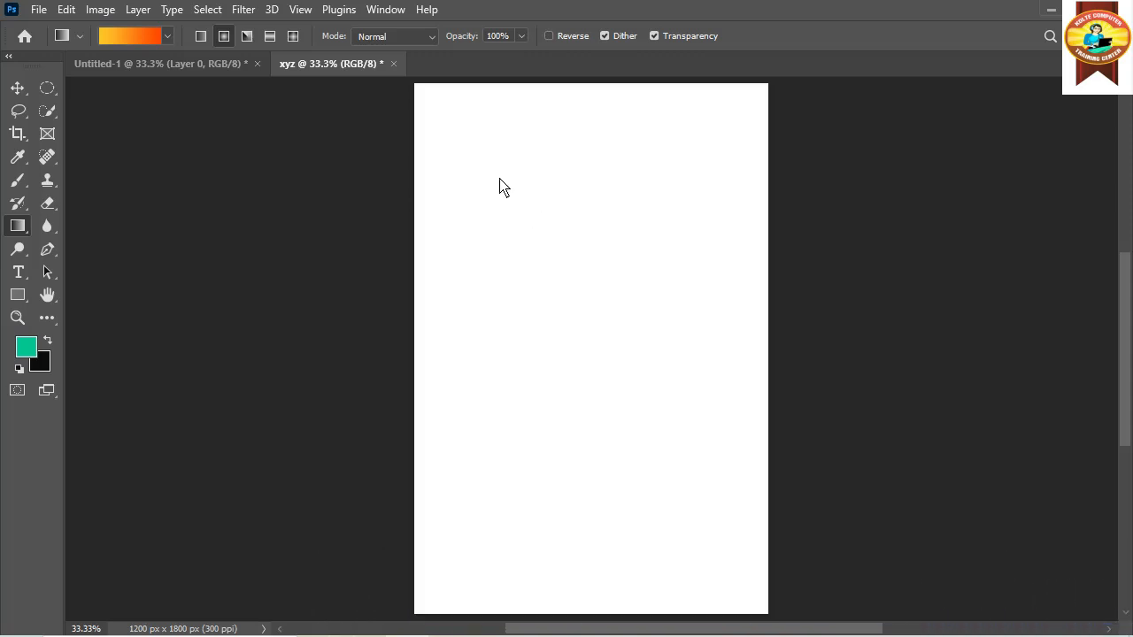
drag(527, 224, 567, 285)
key(ctrl+z)
Try longer radial gradients toward the canvas's lower right, ending with one from the upper-left corner, undoing each fill
drag(497, 149, 630, 374)
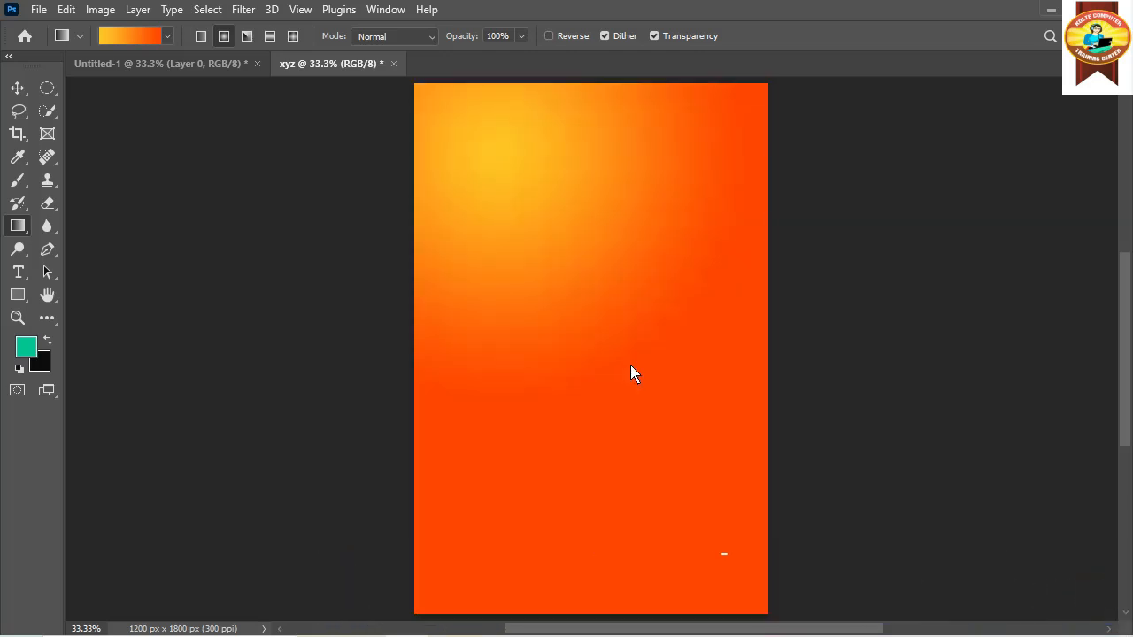
key(ctrl+z)
drag(530, 211, 709, 496)
key(ctrl+z)
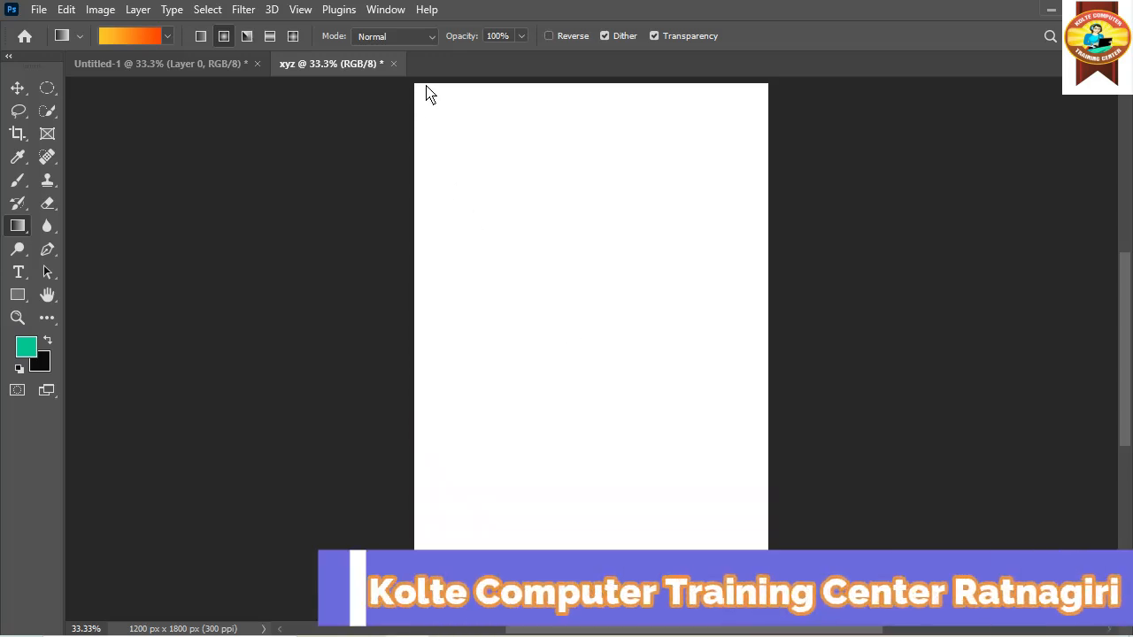
drag(414, 85, 434, 121)
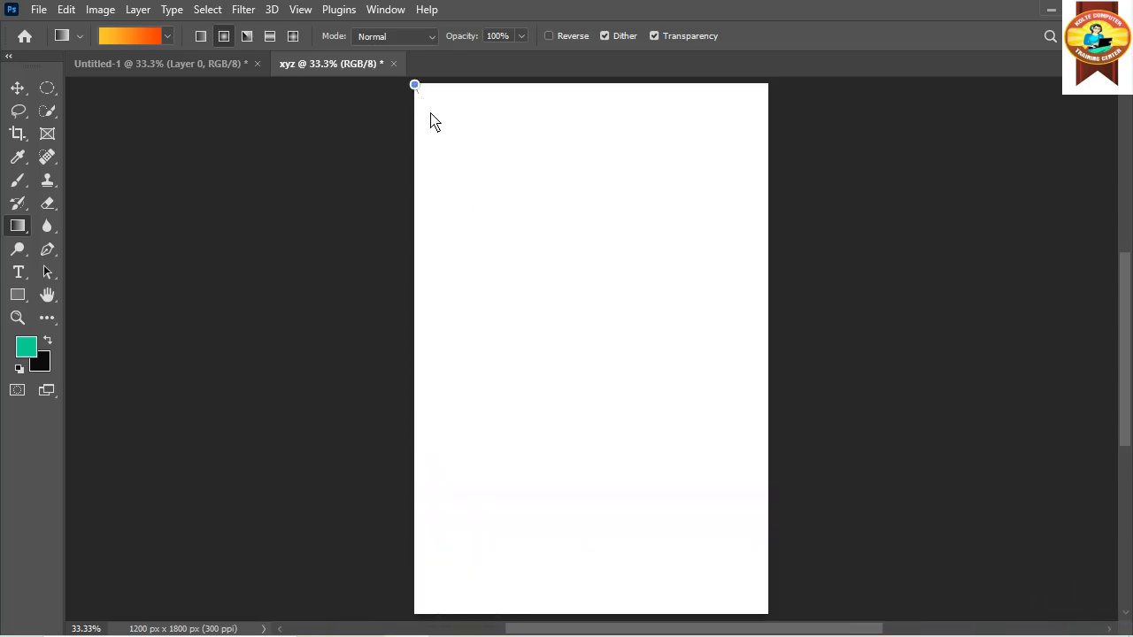
drag(535, 280, 676, 496)
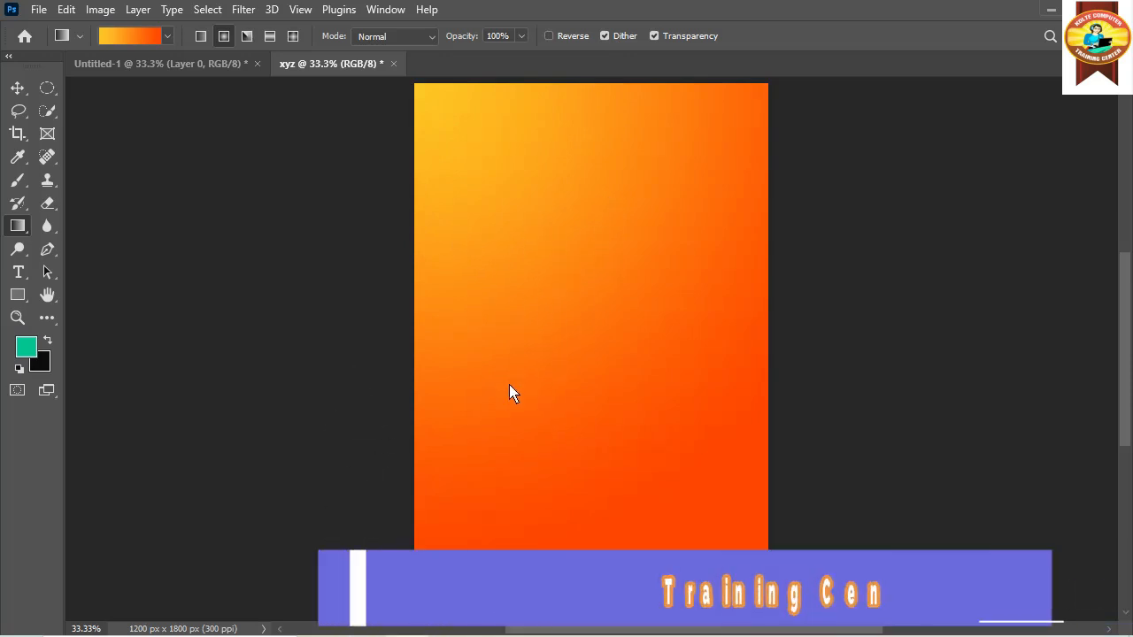
key(ctrl+z)
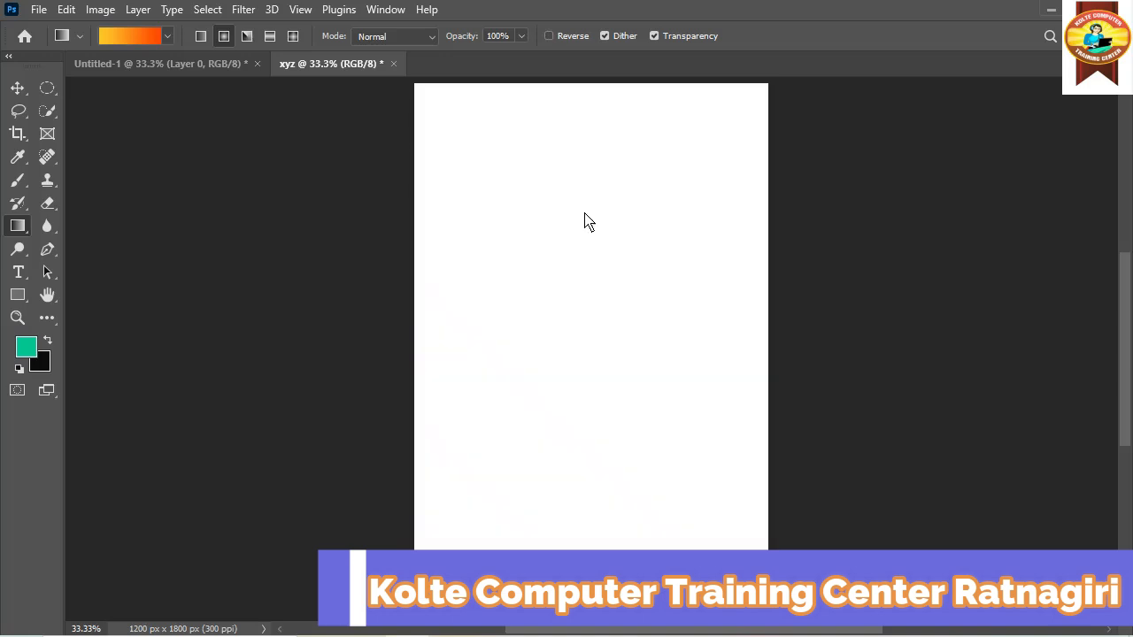
Try radial gradients drawn downward, upward, leftward and rightward, plus a long one between opposite canvas corners, undoing each fill
drag(577, 184, 577, 295)
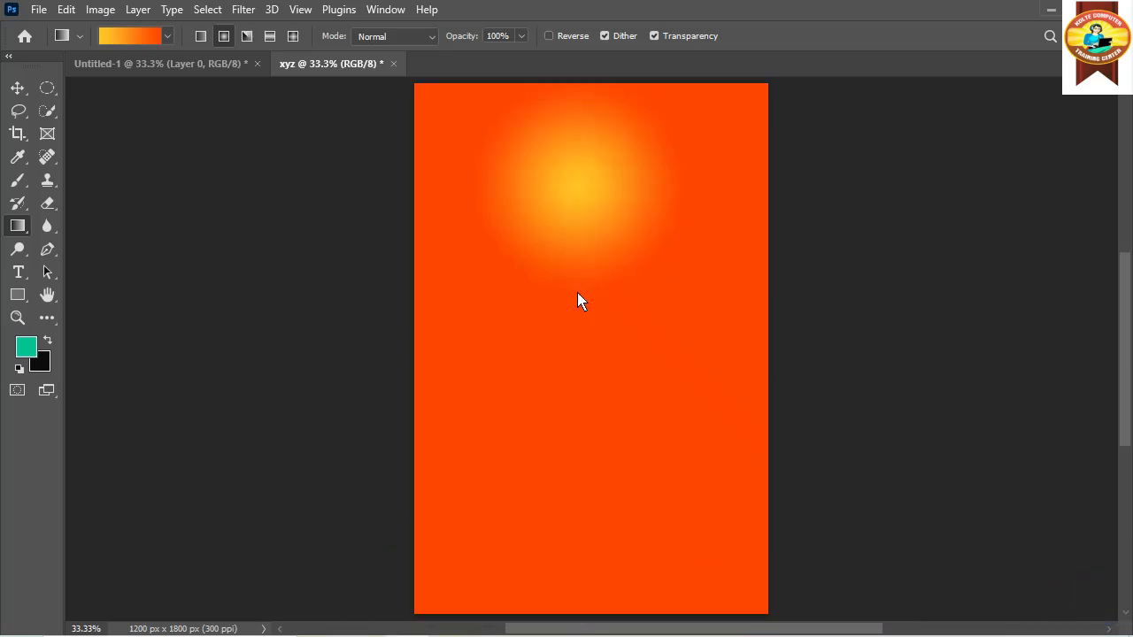
key(ctrl+z)
drag(599, 401, 591, 300)
key(ctrl+z)
drag(659, 270, 557, 281)
key(ctrl+z)
drag(488, 282, 565, 285)
key(ctrl+z)
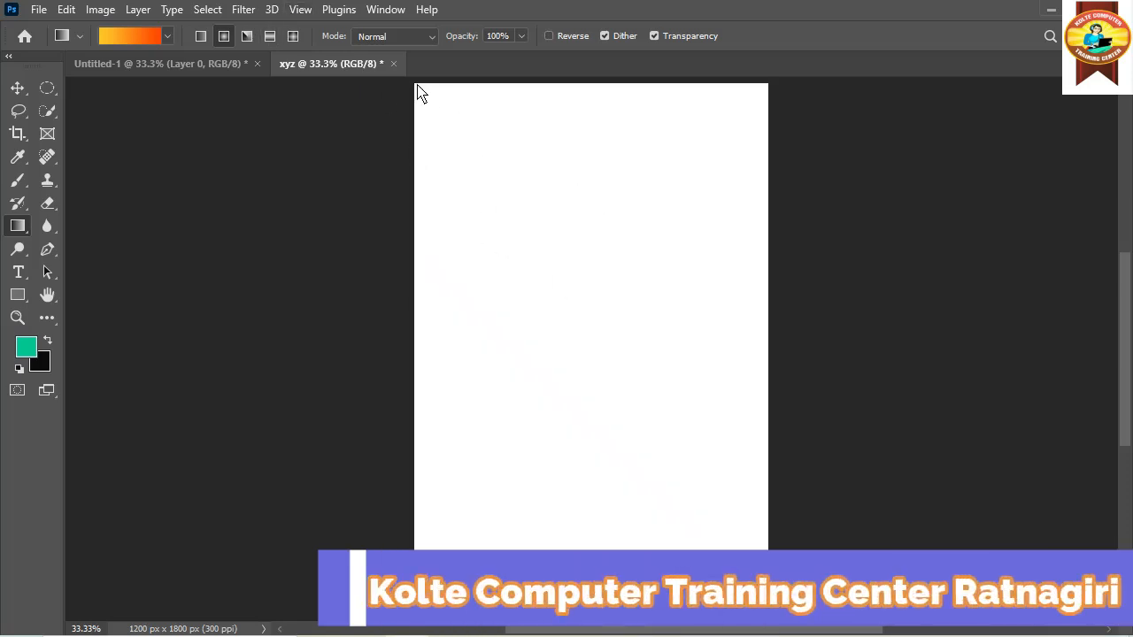
drag(421, 92, 726, 571)
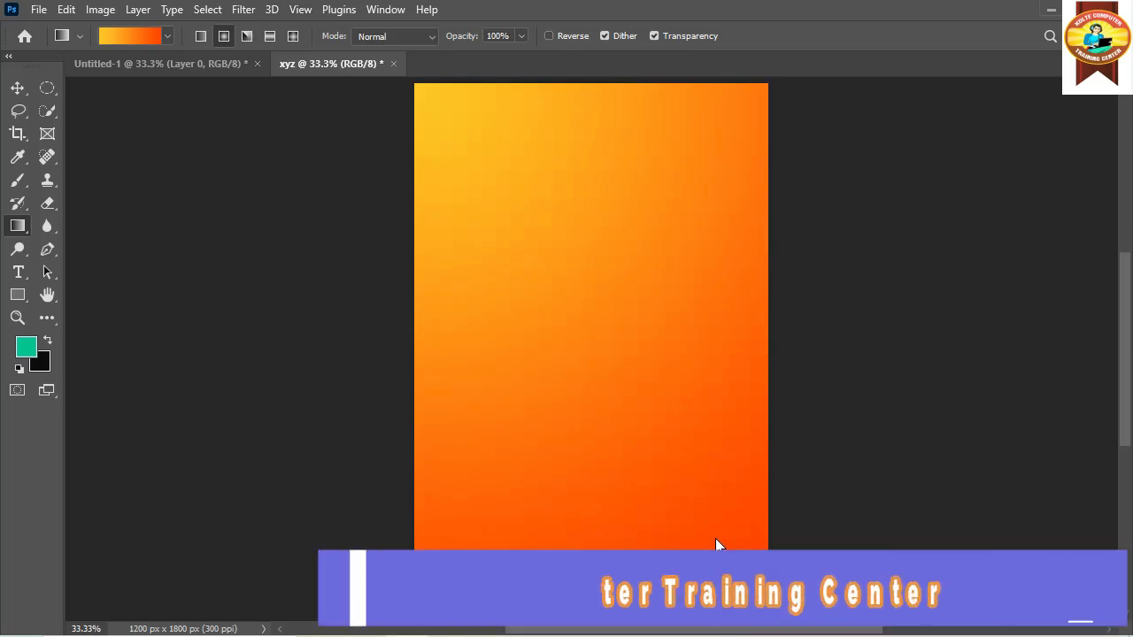
key(ctrl+z)
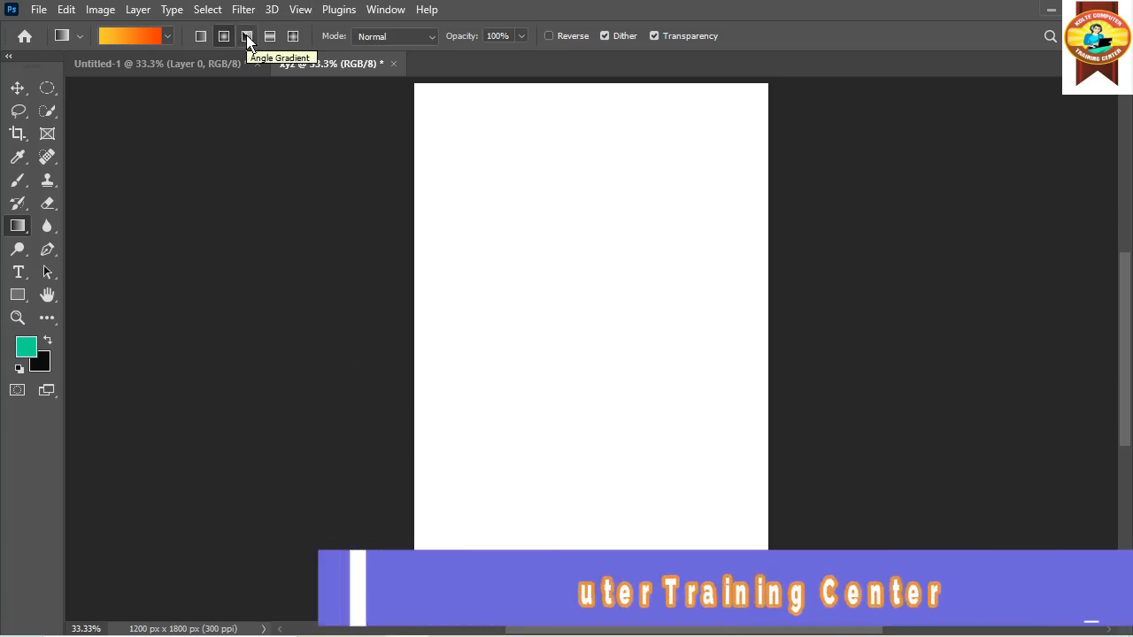
Try the Angle Gradient straight down from the upper centre and diagonally from the canvas's upper-left corner, undoing both fills
click(247, 38)
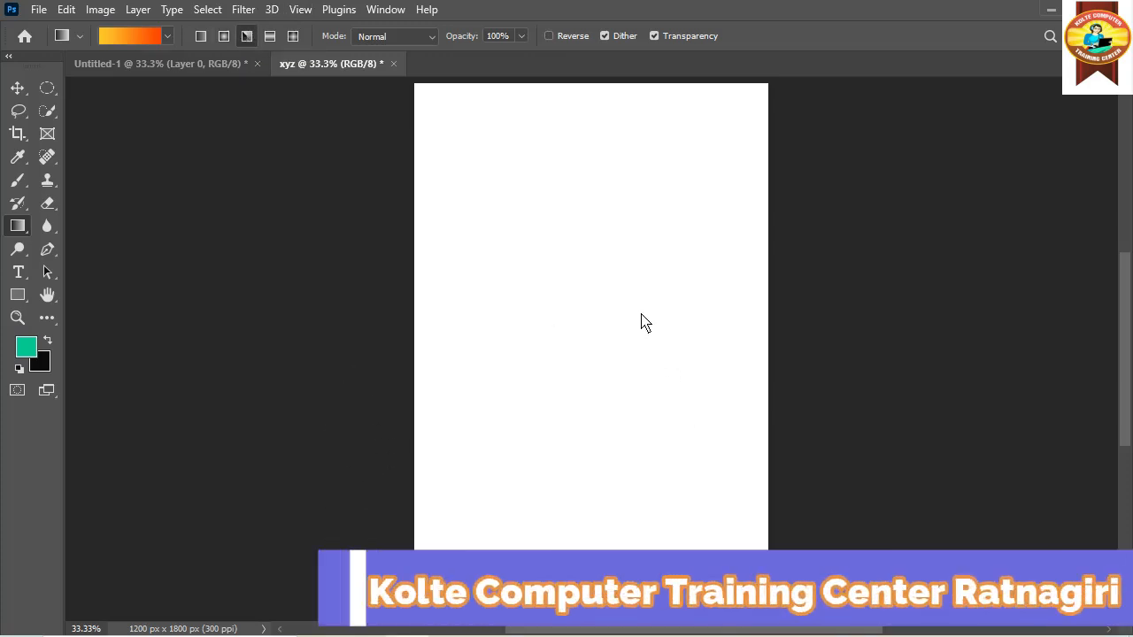
drag(589, 269, 589, 567)
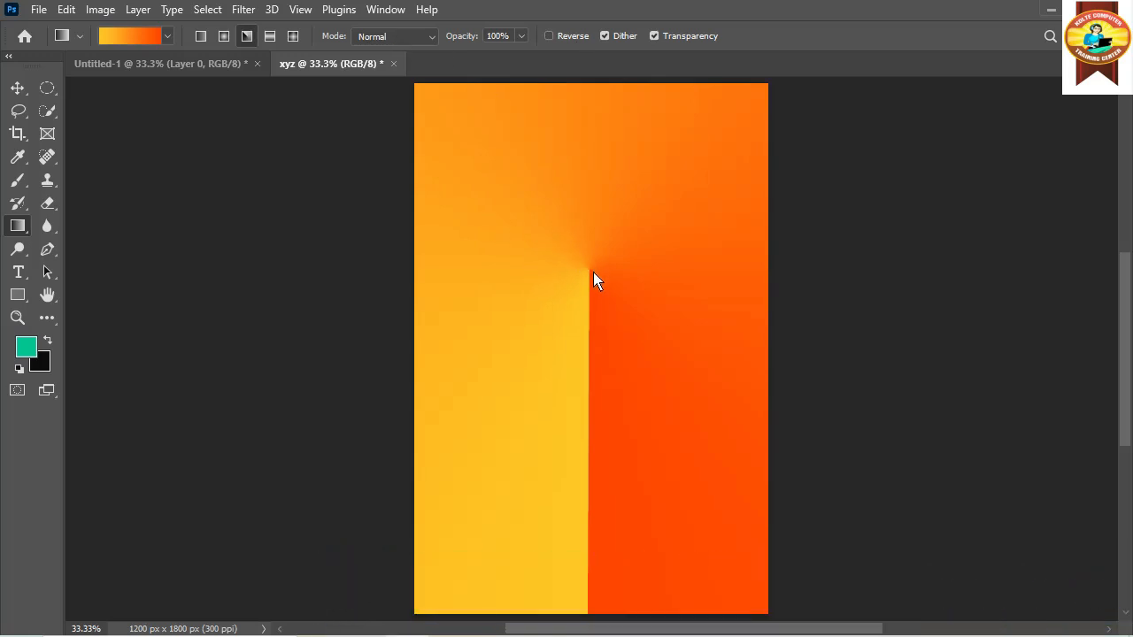
key(ctrl+z)
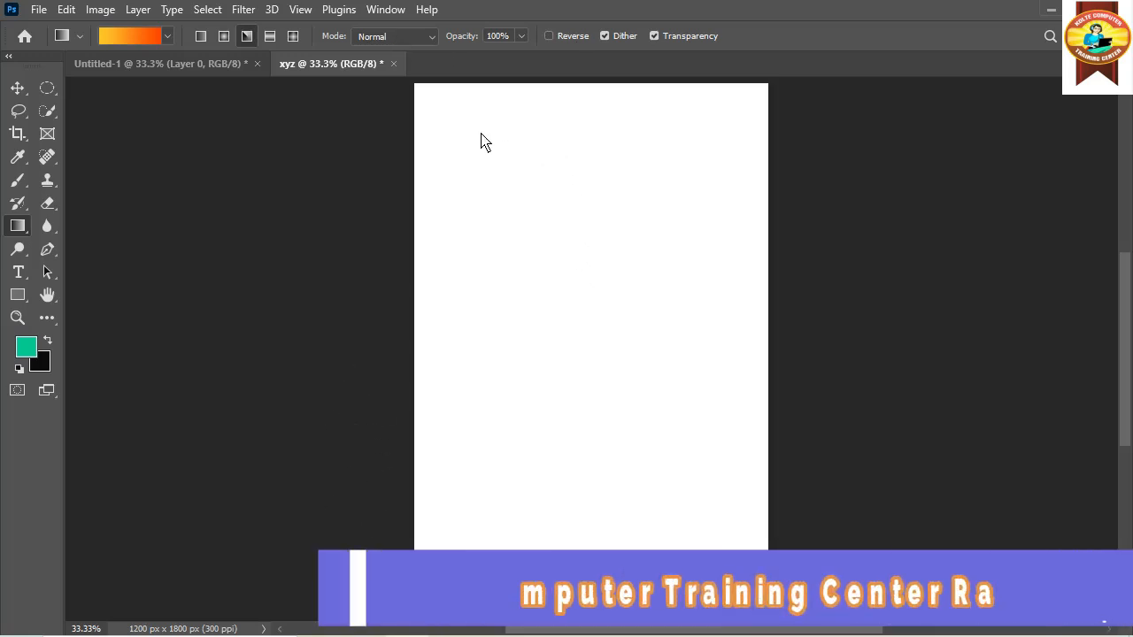
drag(433, 107, 717, 592)
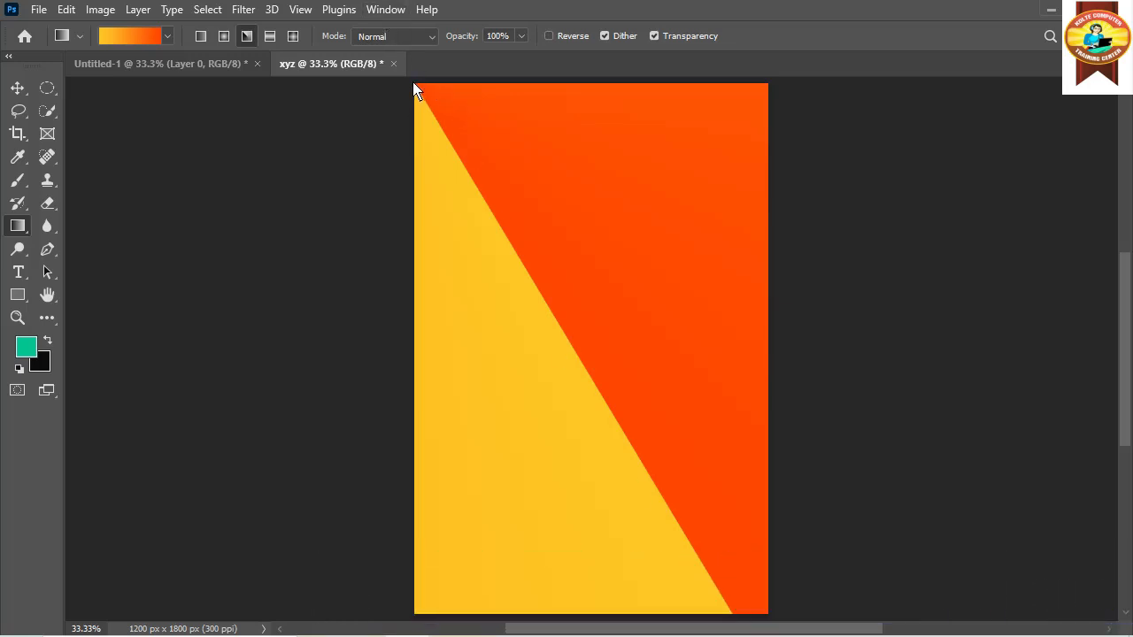
key(ctrl+z)
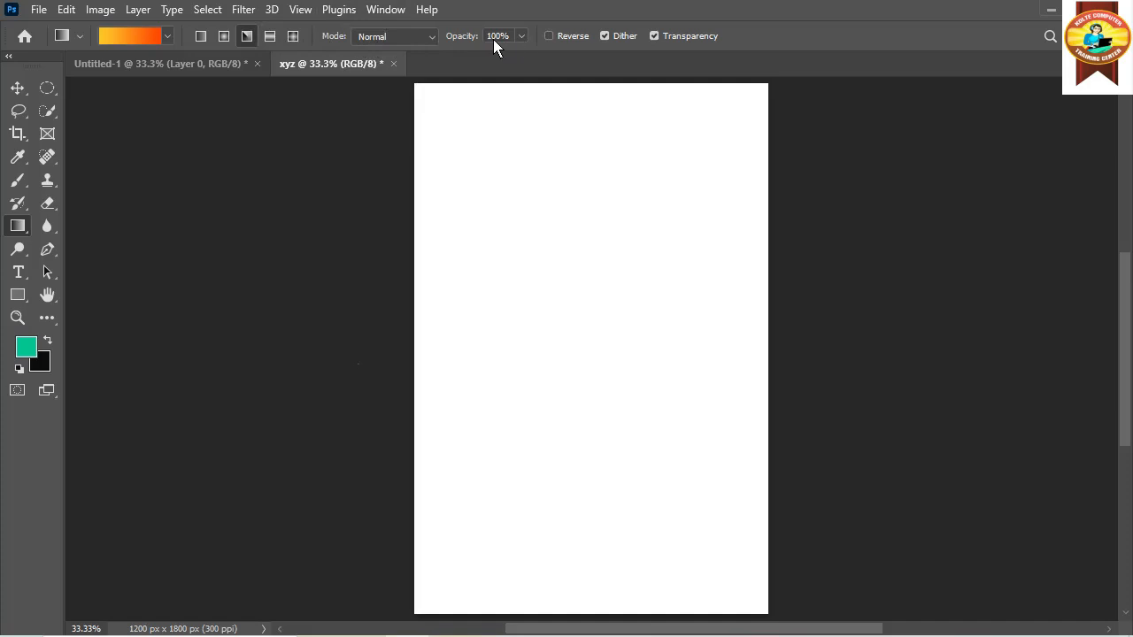
Try the reflected gradient with a short vertical, a long vertical and a diagonal fill, undoing each one
click(436, 39)
click(432, 43)
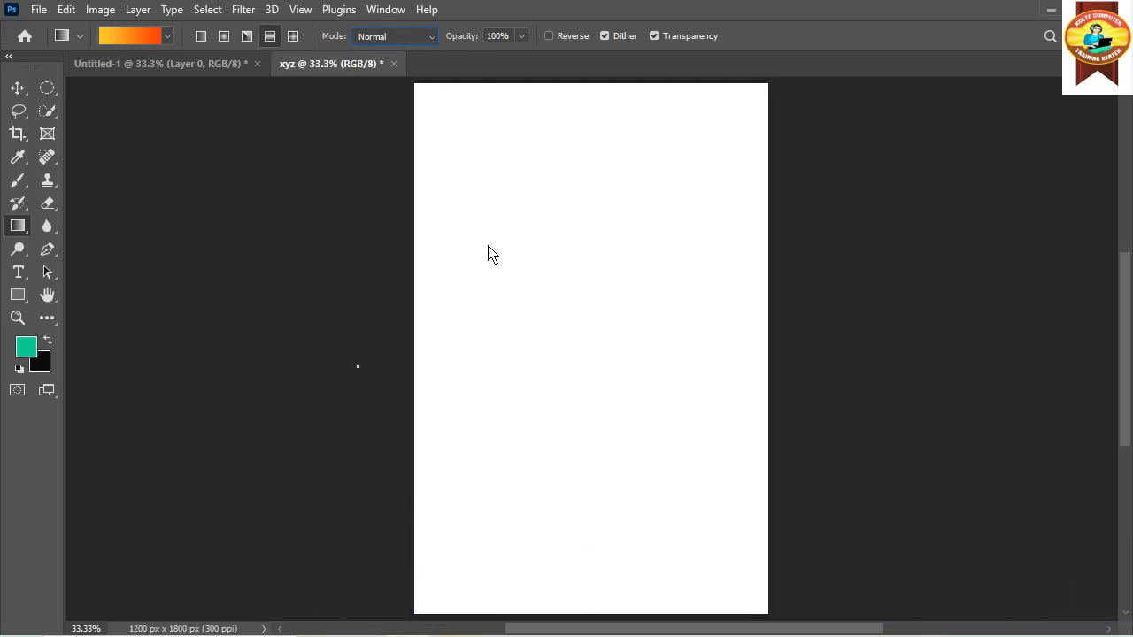
drag(537, 195, 543, 294)
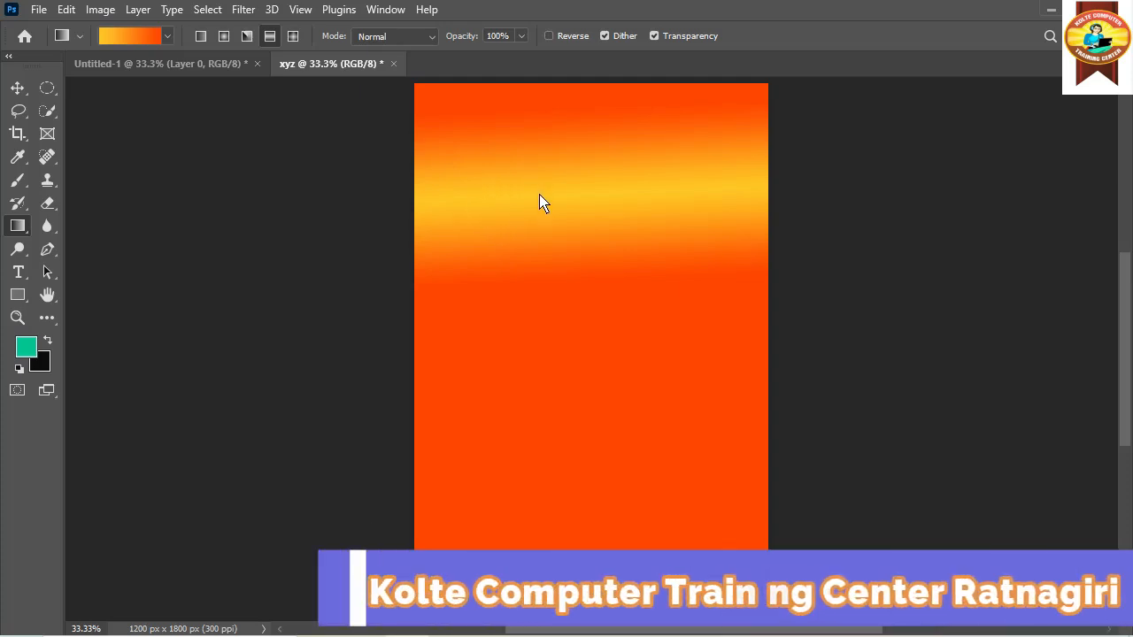
key(ctrl+z)
drag(545, 193, 546, 269)
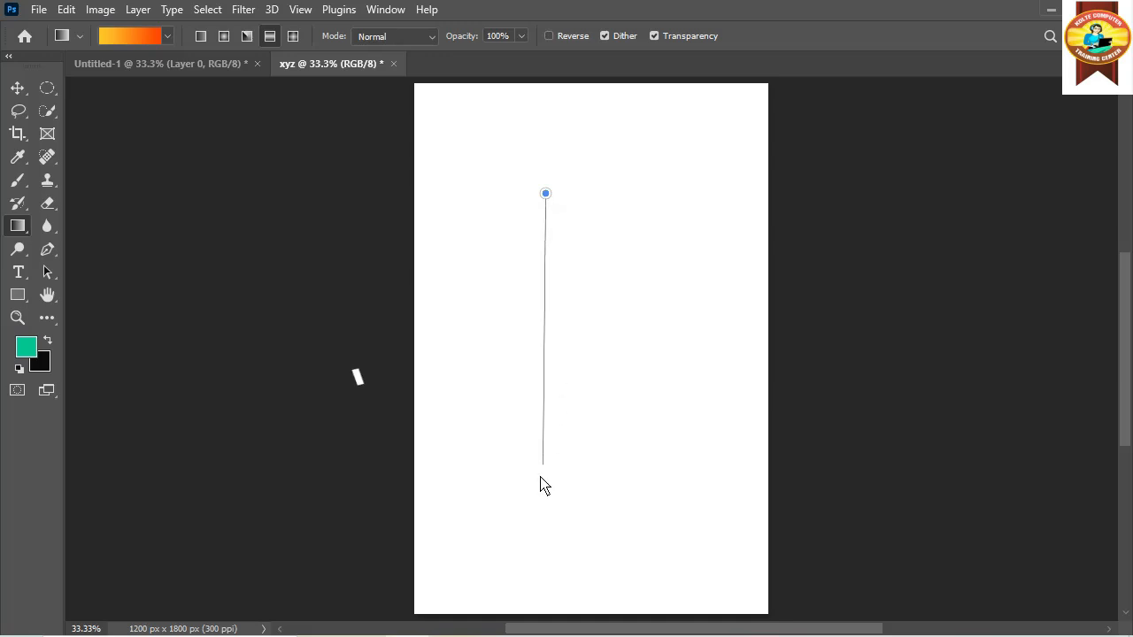
drag(540, 478, 537, 477)
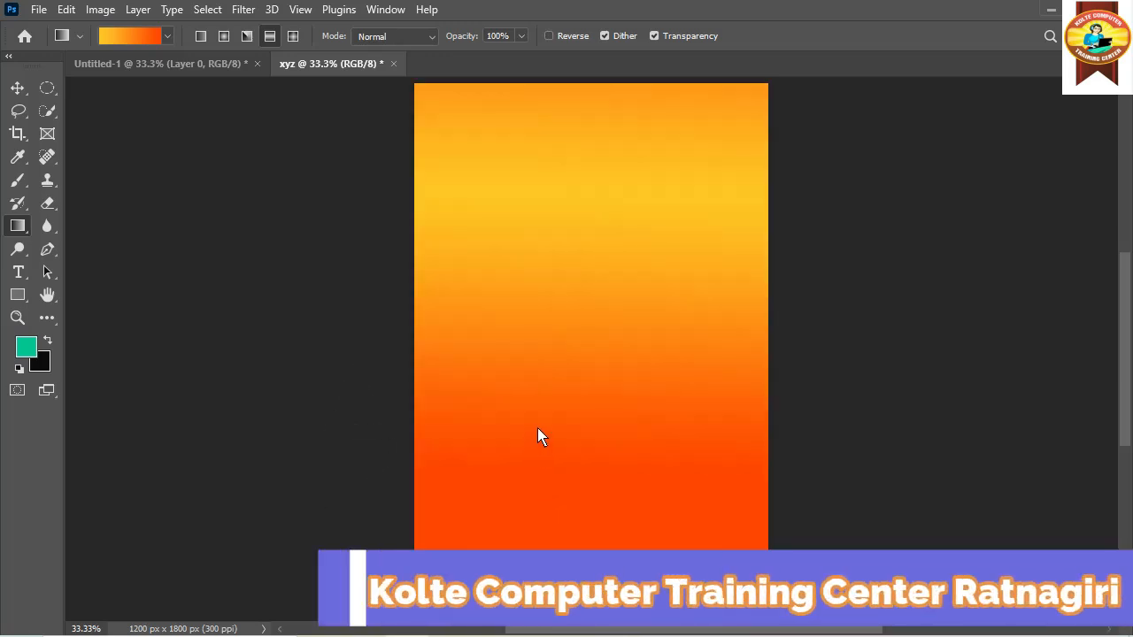
key(ctrl+z)
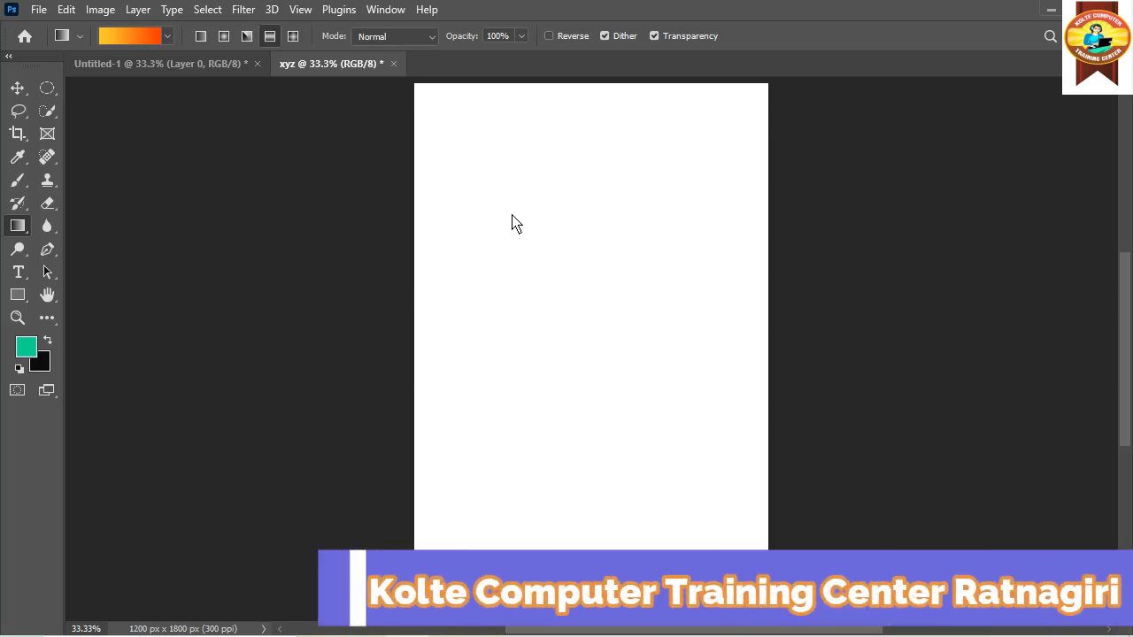
drag(610, 357, 650, 411)
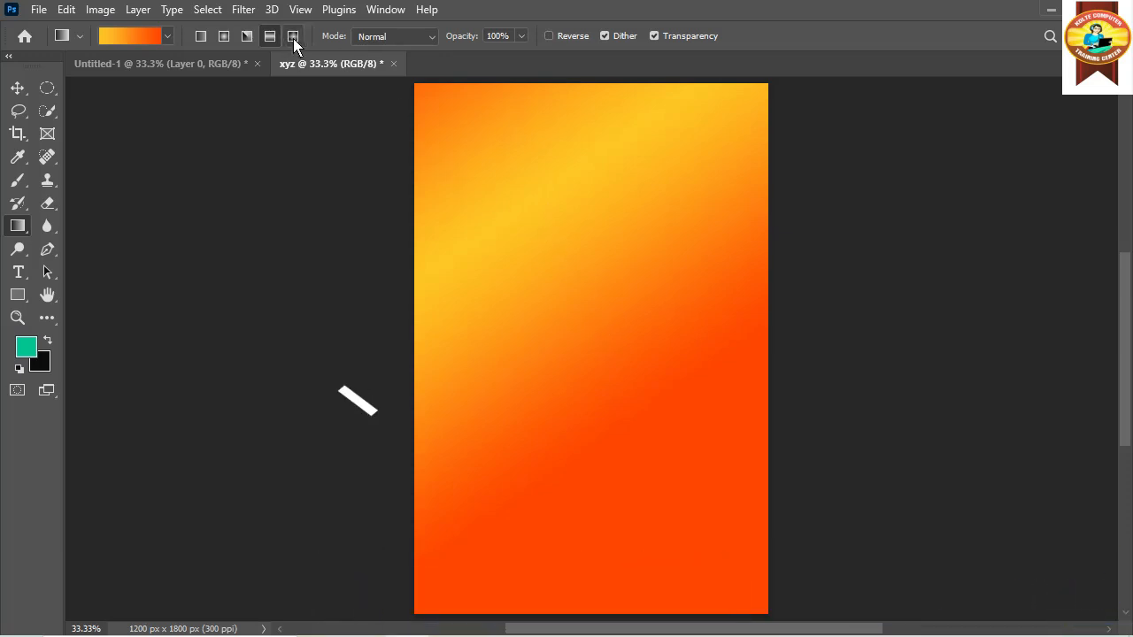
key(ctrl+z)
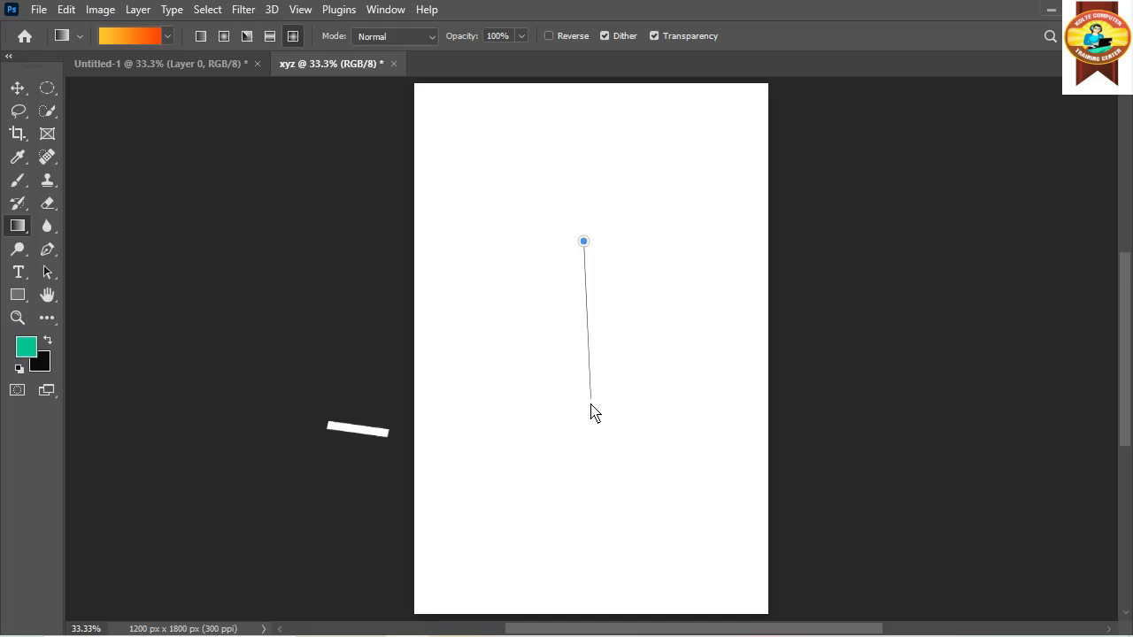
Try the diamond gradient with a vertical, a diagonal and a corner-to-corner fill, undoing each one
drag(593, 414, 585, 414)
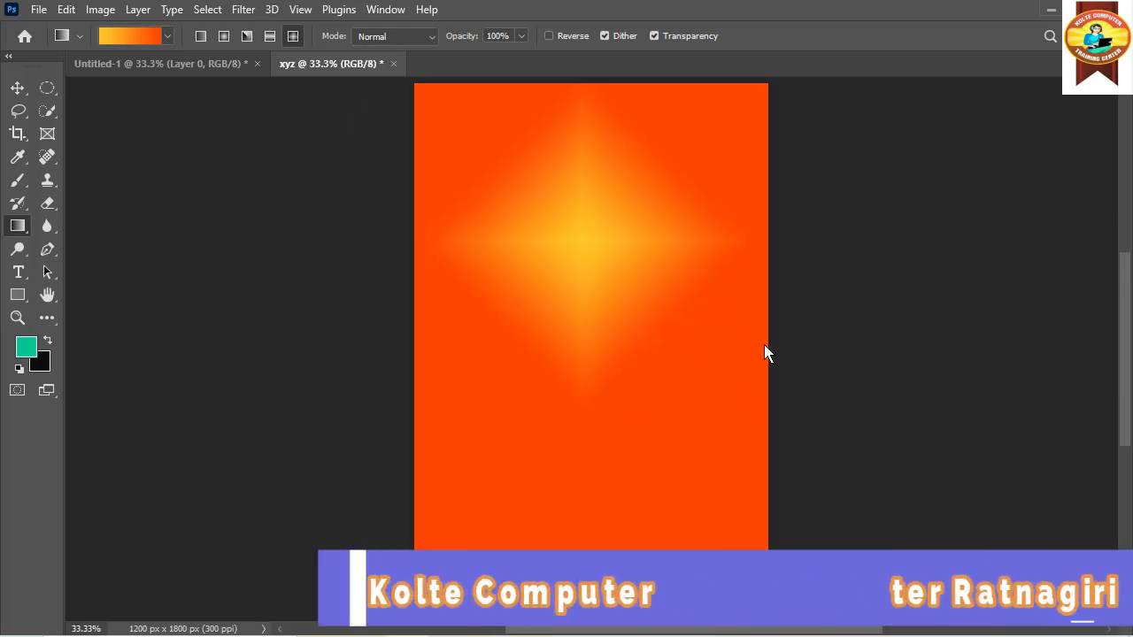
key(ctrl+z)
drag(508, 194, 643, 404)
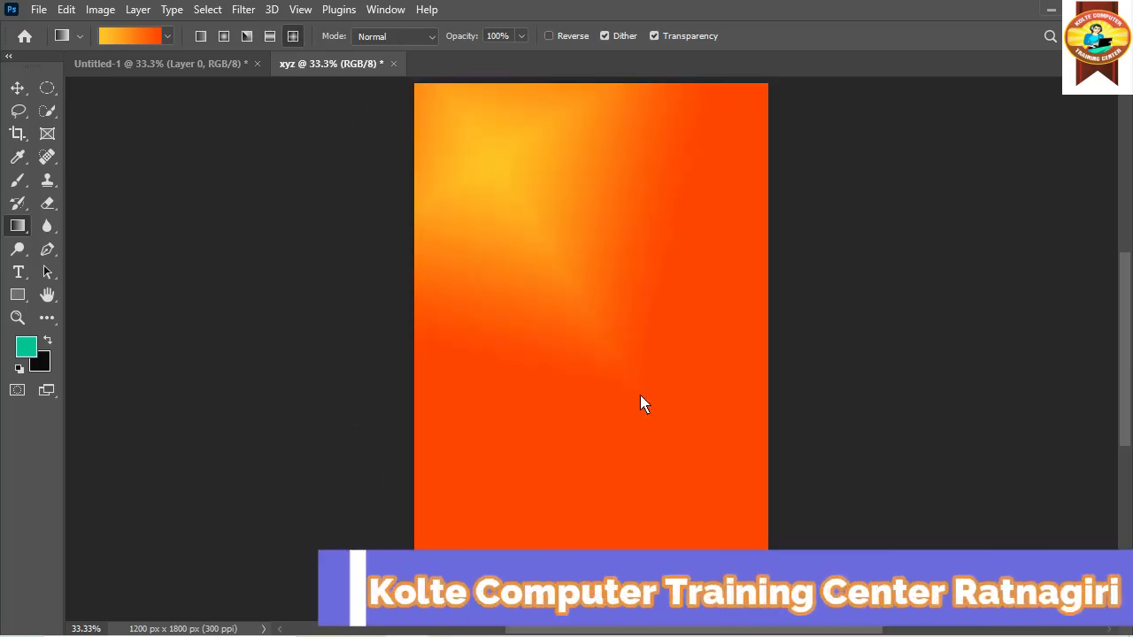
key(ctrl+z)
drag(418, 89, 761, 610)
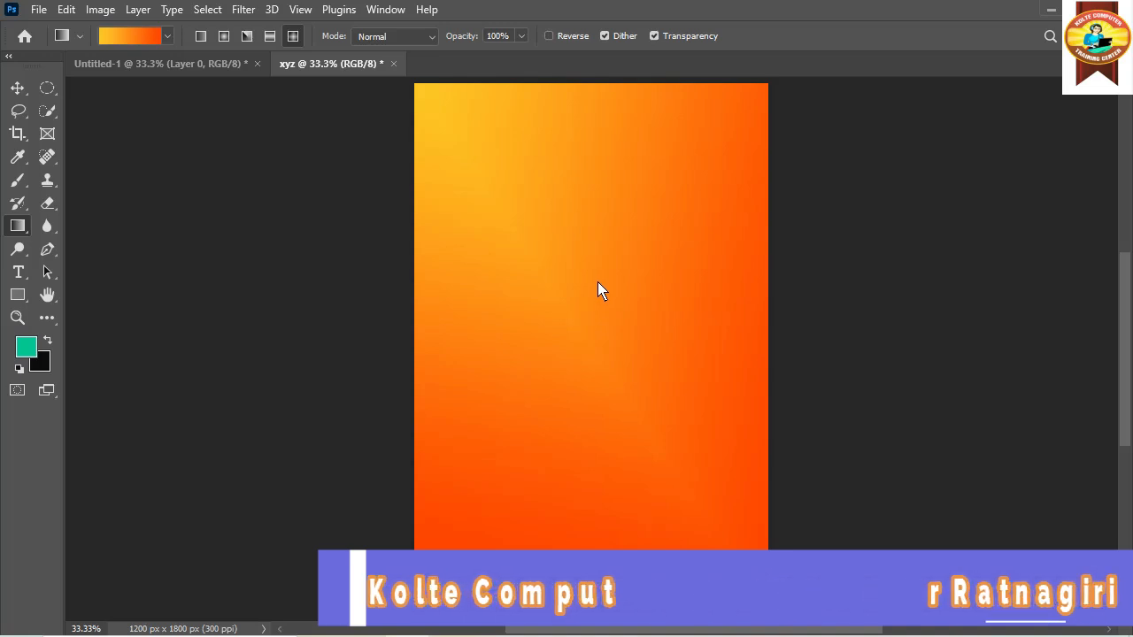
key(ctrl+z)
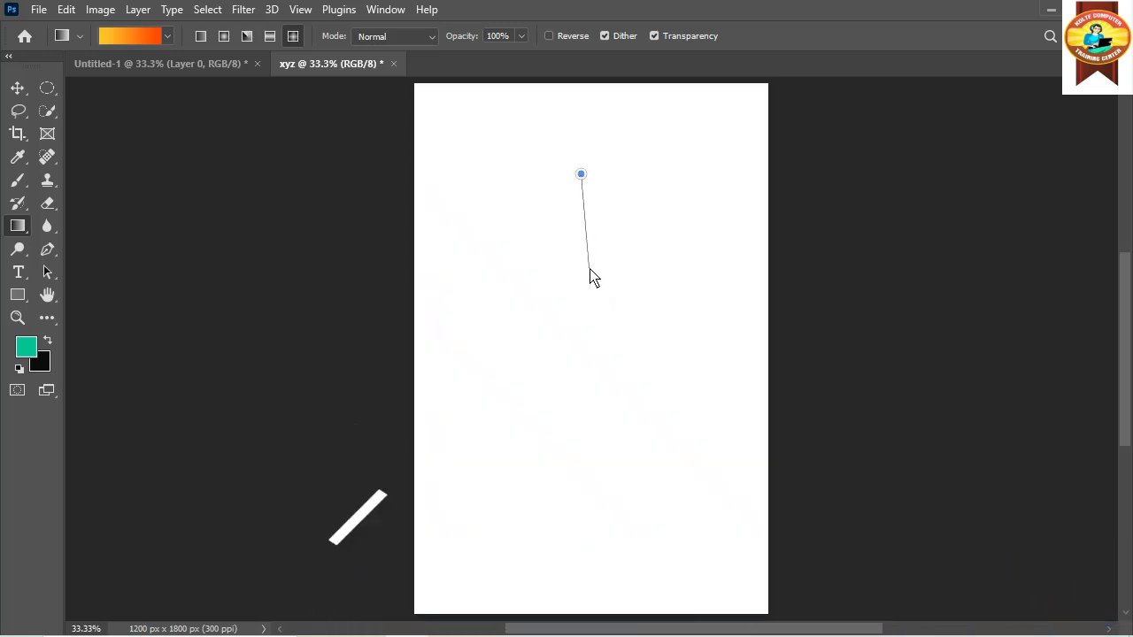
Try several more diamond gradients of differing lengths outward from the upper part of the canvas, undoing each fill
drag(593, 277, 590, 271)
key(ctrl+z)
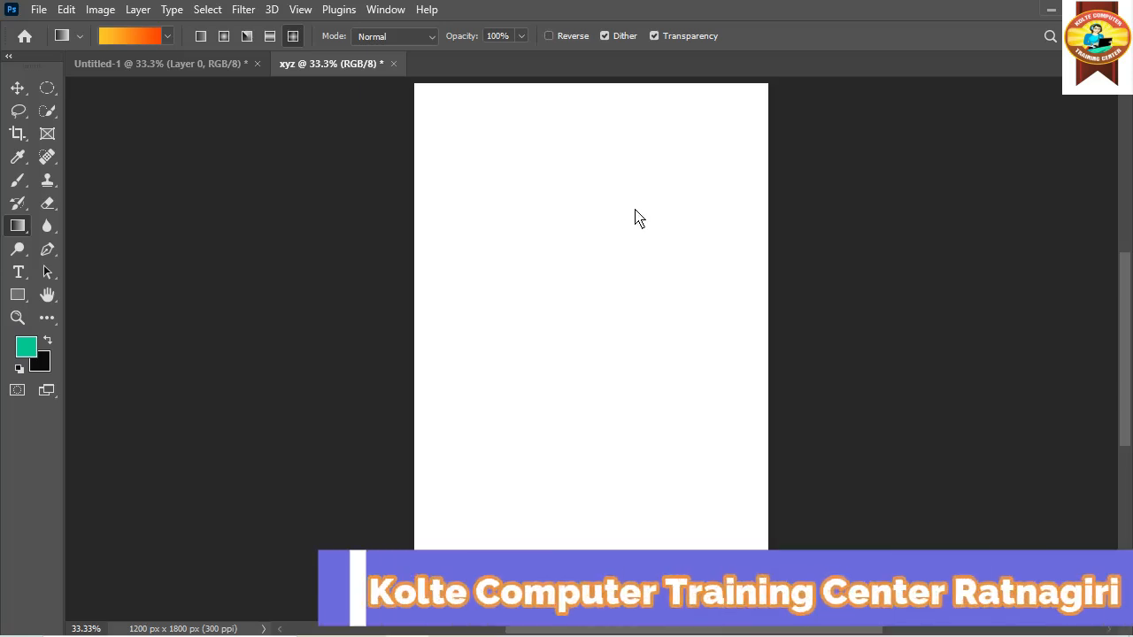
drag(607, 287, 596, 292)
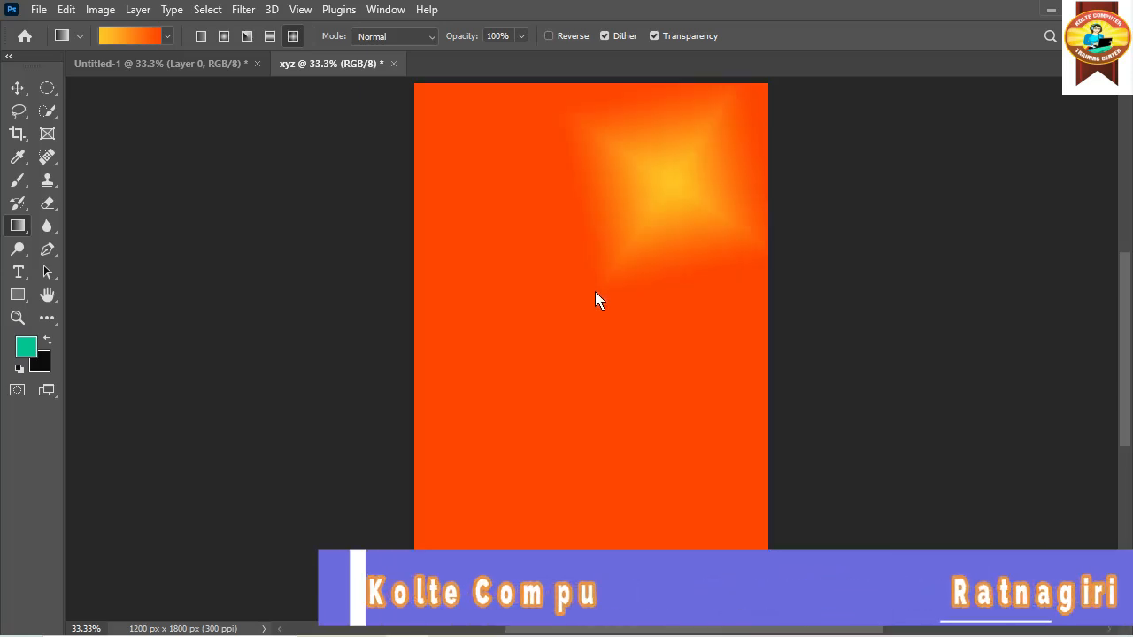
key(ctrl+z)
drag(603, 254, 600, 281)
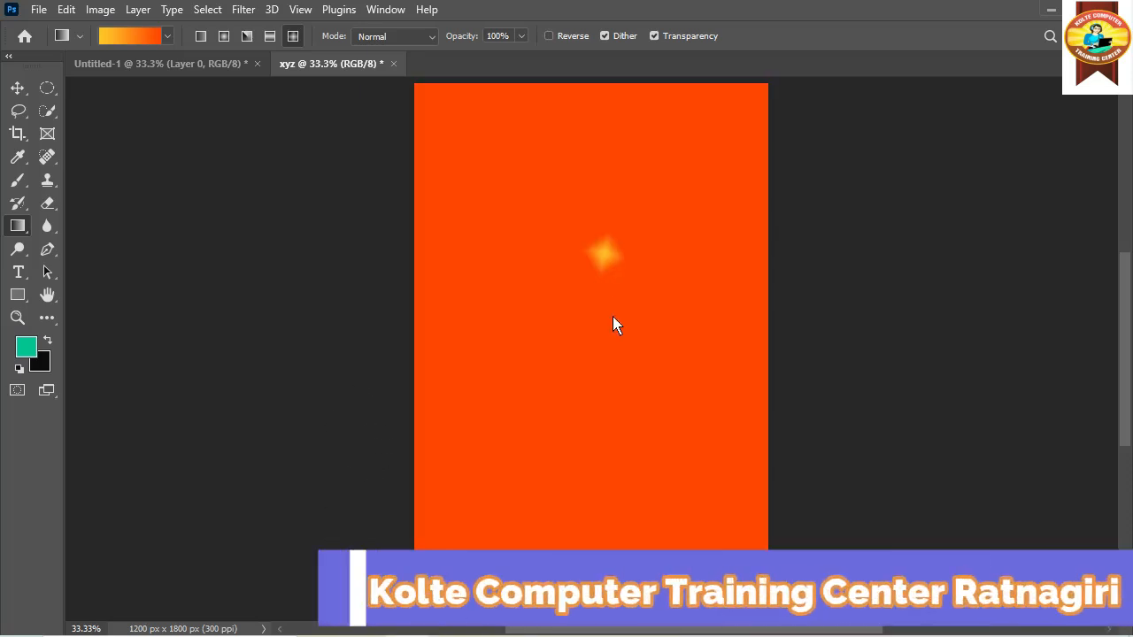
key(ctrl+z)
drag(559, 206, 569, 253)
key(ctrl+z)
drag(635, 165, 591, 475)
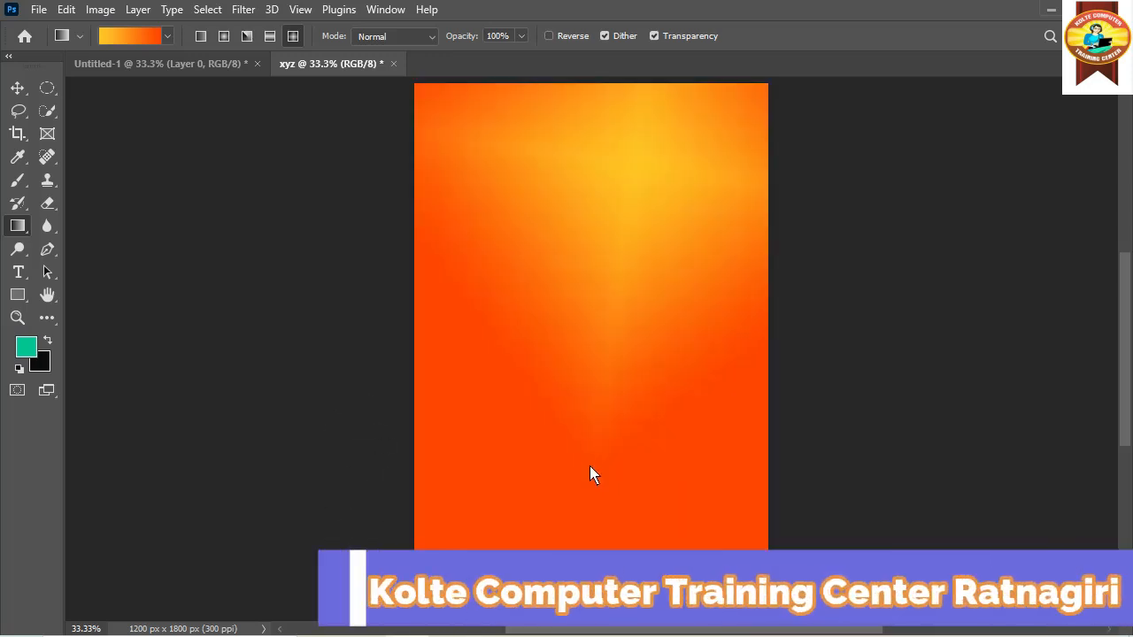
key(ctrl+z)
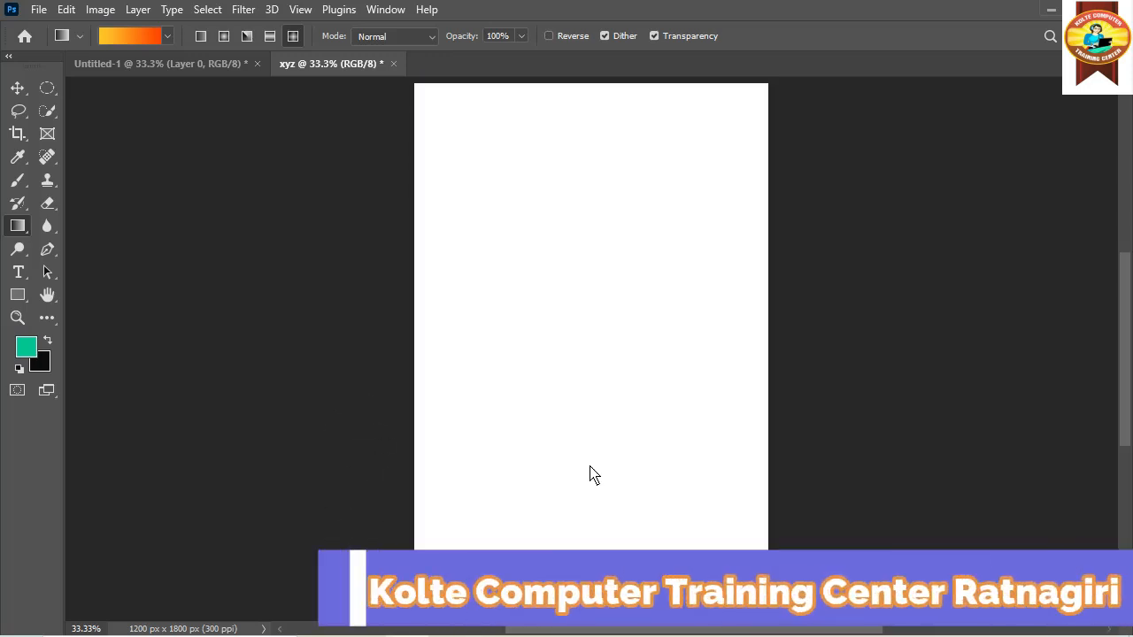
Edit the Orange_05 gradient, setting its color midpoint to 90% and moving its red color stop to 97%
click(127, 45)
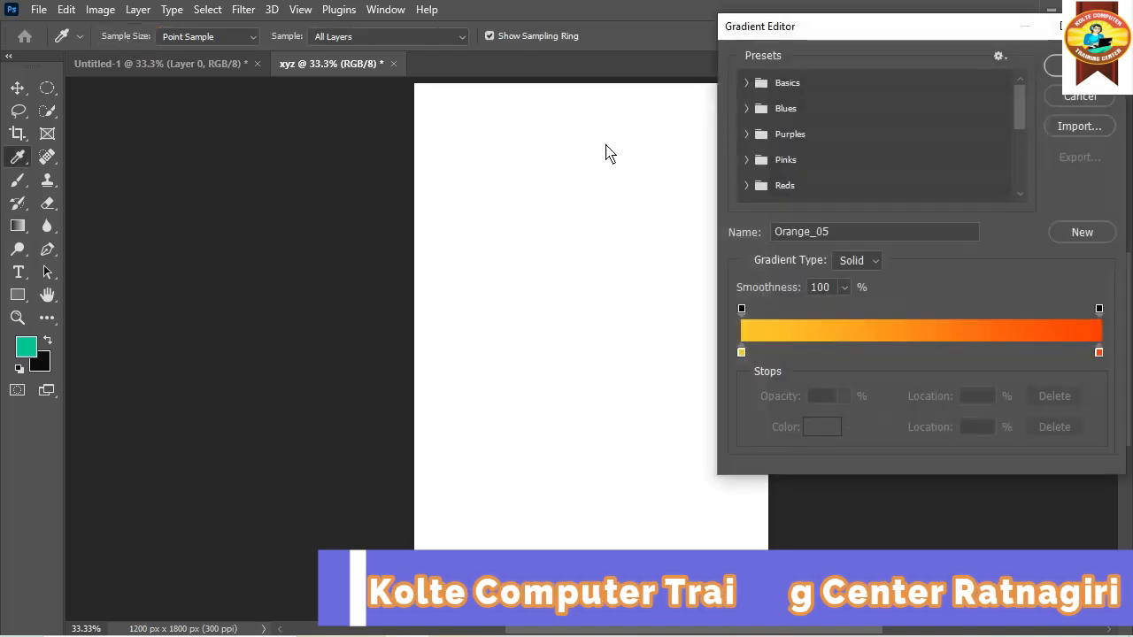
click(1080, 66)
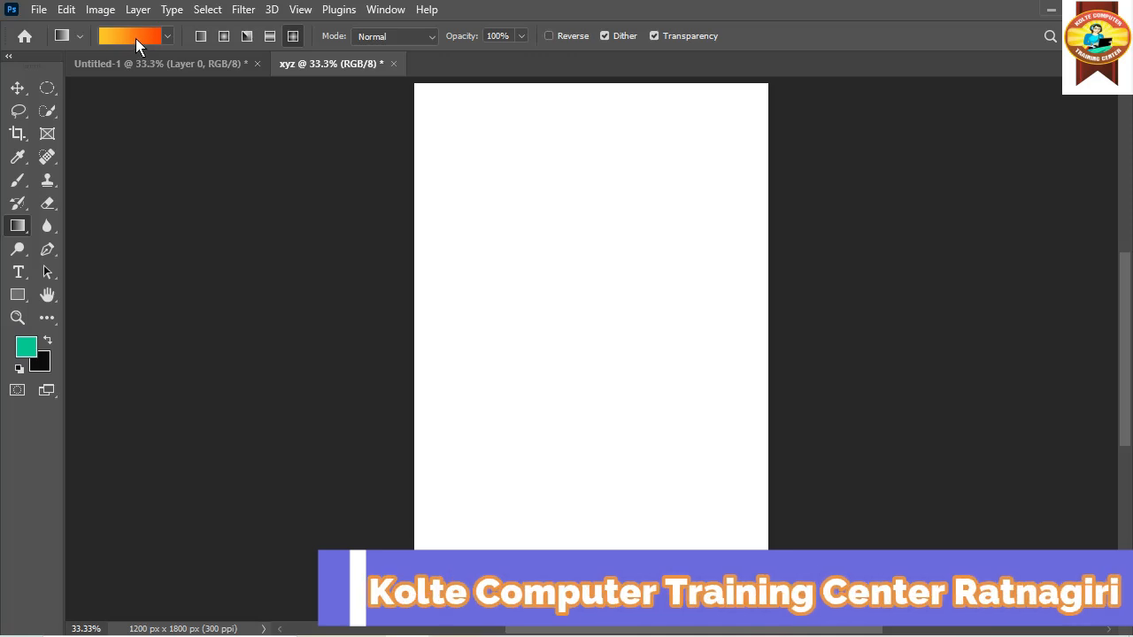
click(136, 46)
drag(872, 30, 867, 161)
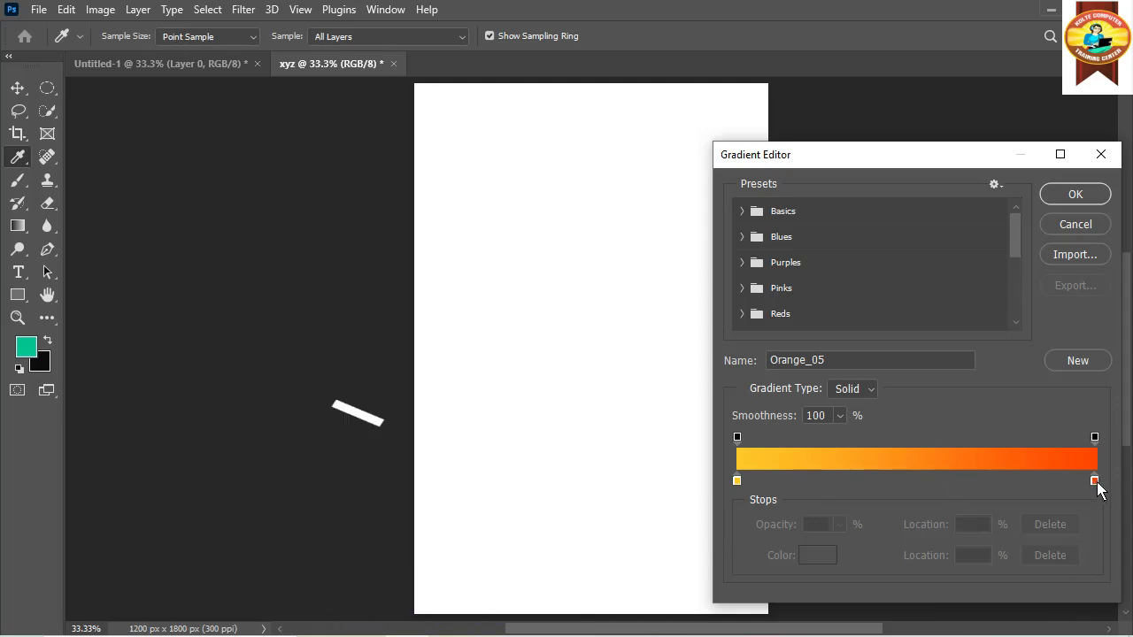
drag(1096, 485, 1074, 496)
drag(1030, 485, 939, 485)
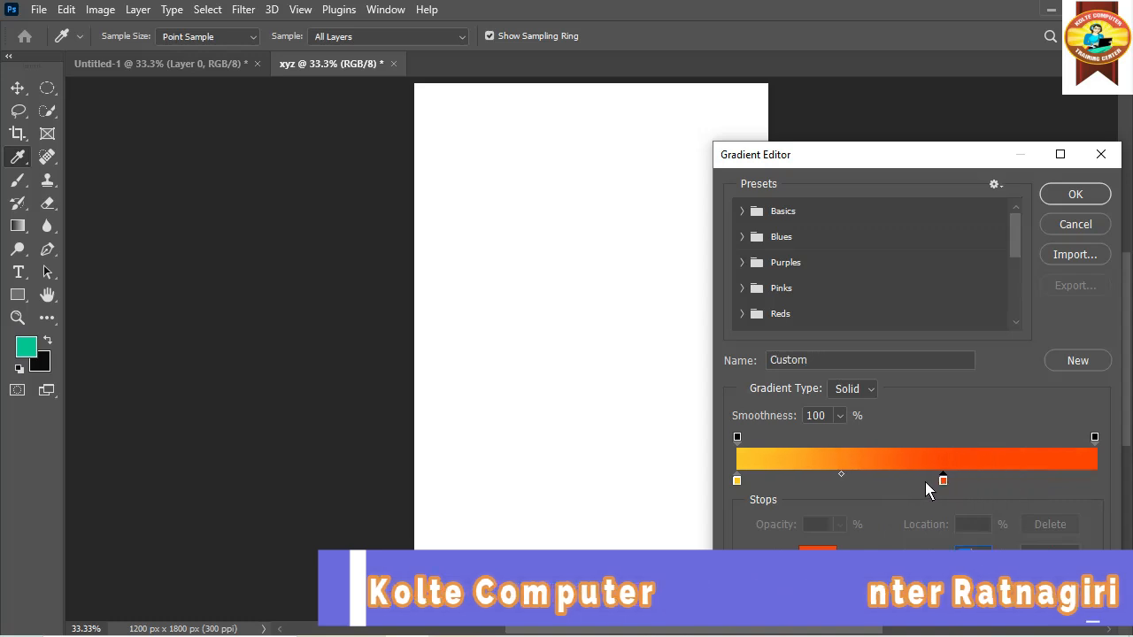
drag(842, 483, 924, 480)
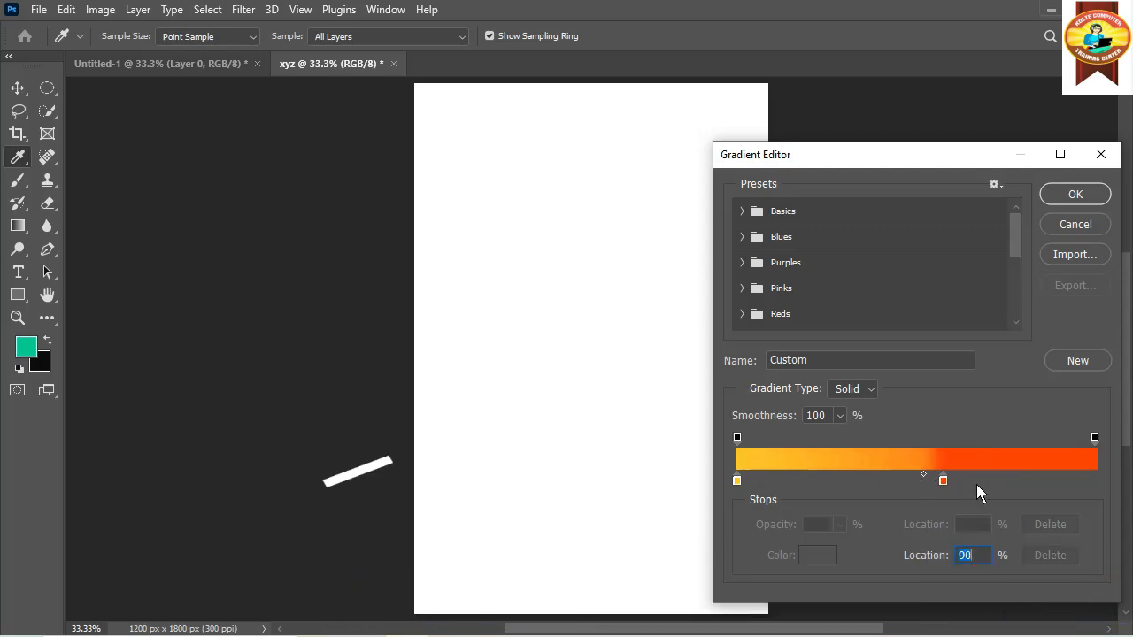
drag(944, 484, 1058, 489)
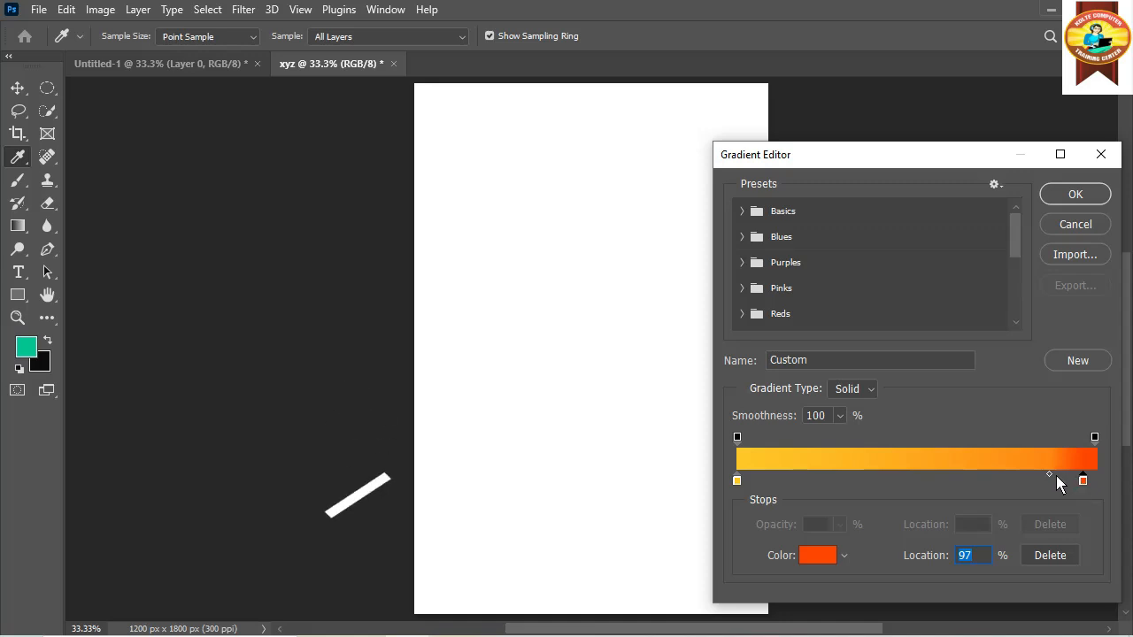
Add a color stop at 91% of the gradient and color it magenta, f800e9
click(1063, 483)
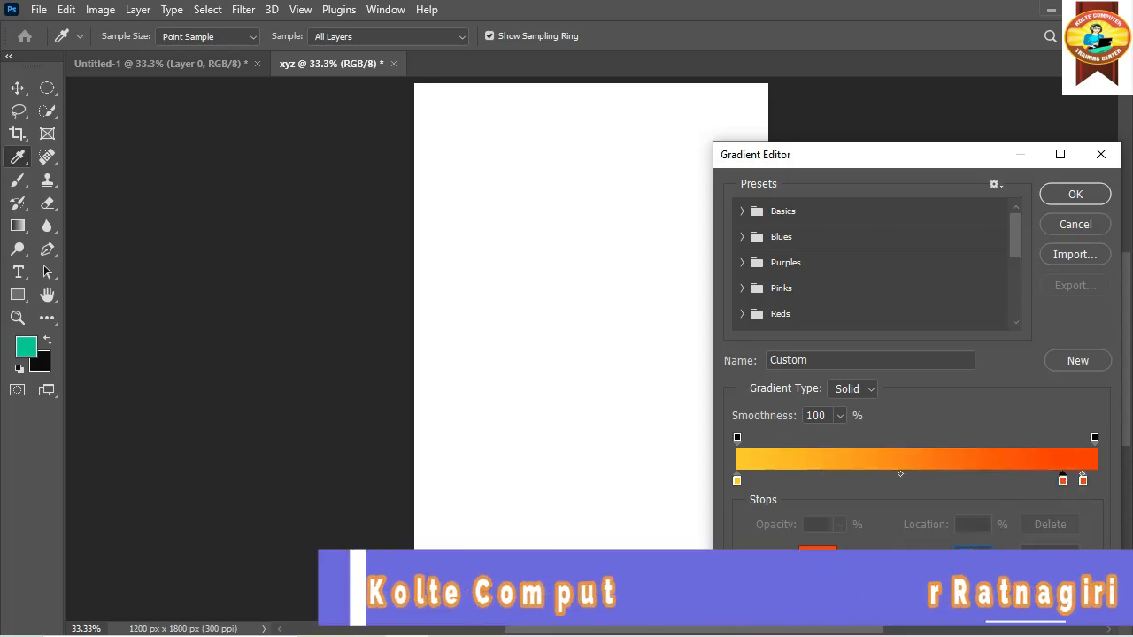
click(817, 555)
click(800, 218)
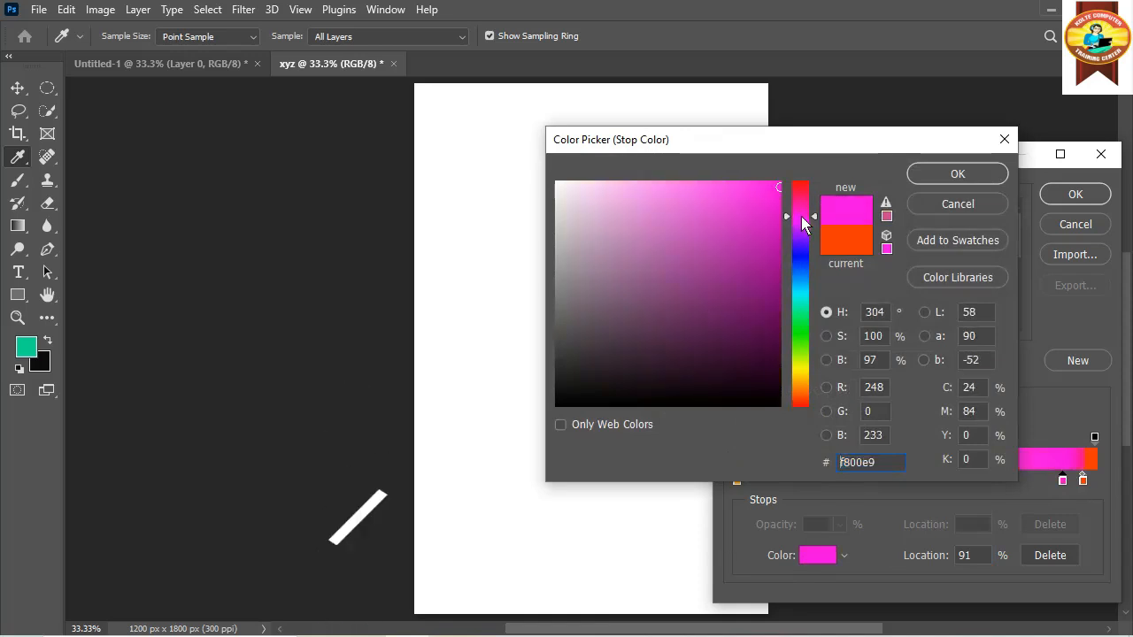
click(958, 173)
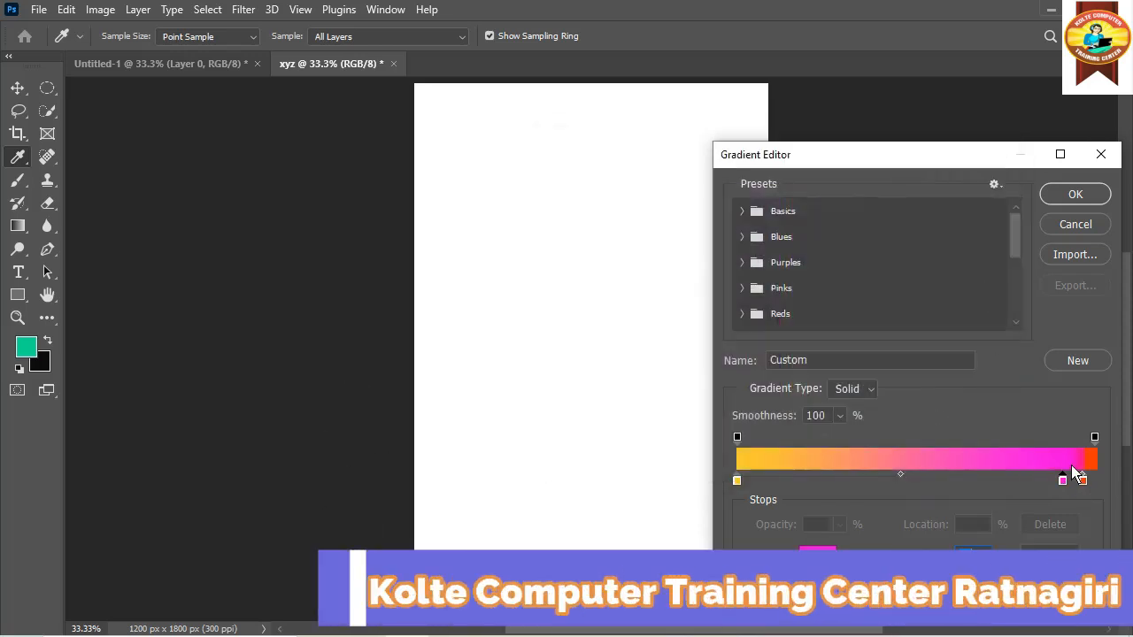
Add a color stop at 83% of the gradient and color it purple, 9200f8
click(1034, 481)
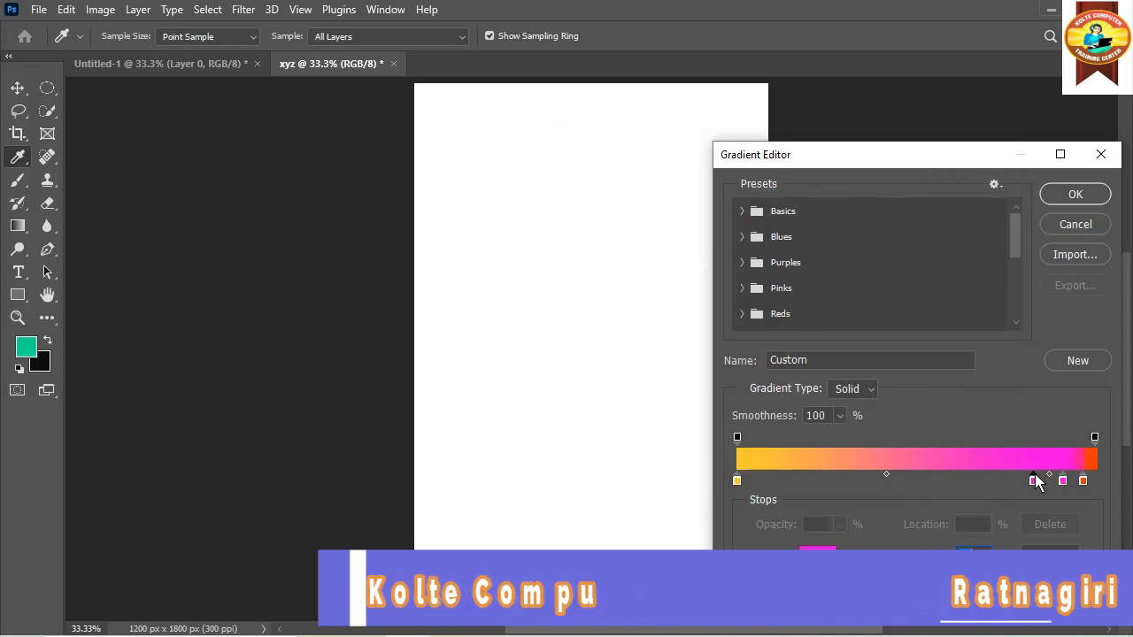
click(809, 554)
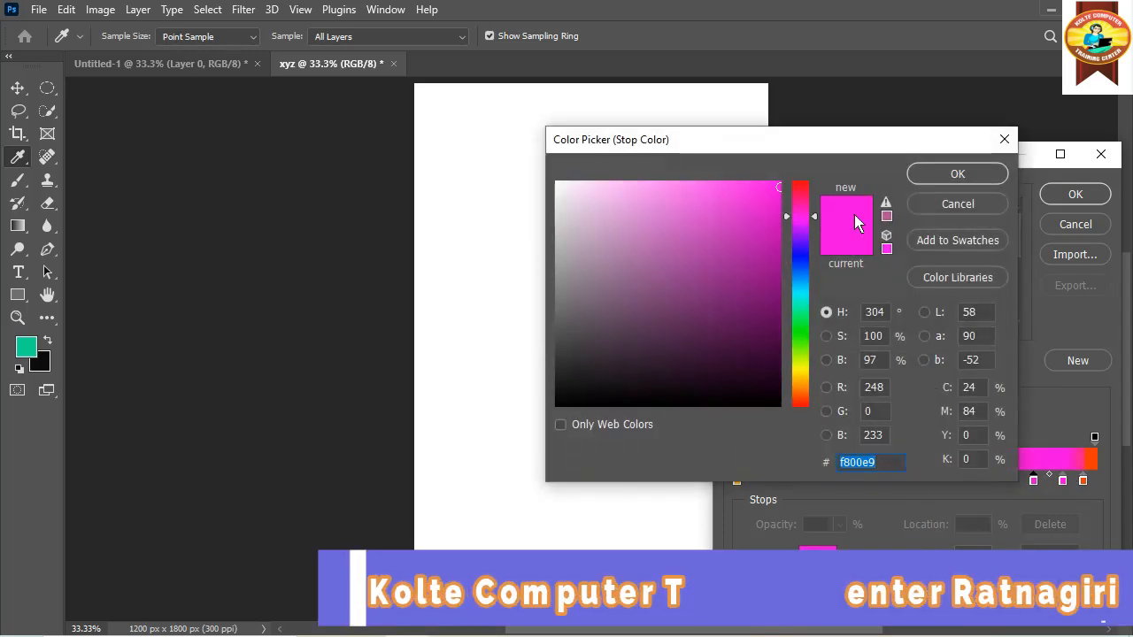
click(802, 235)
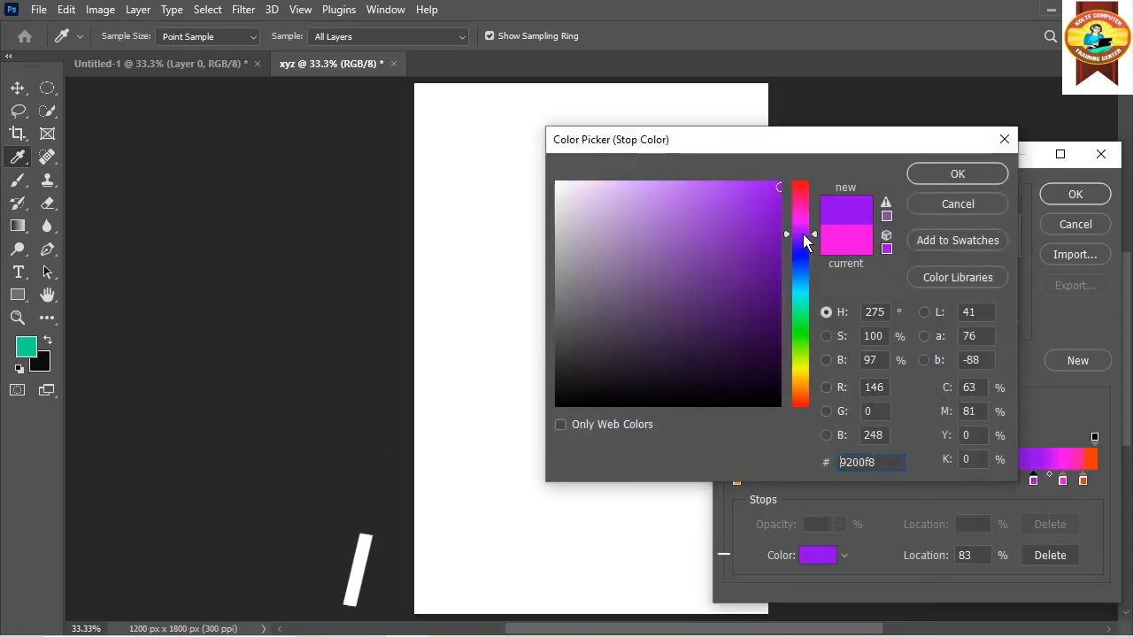
click(974, 178)
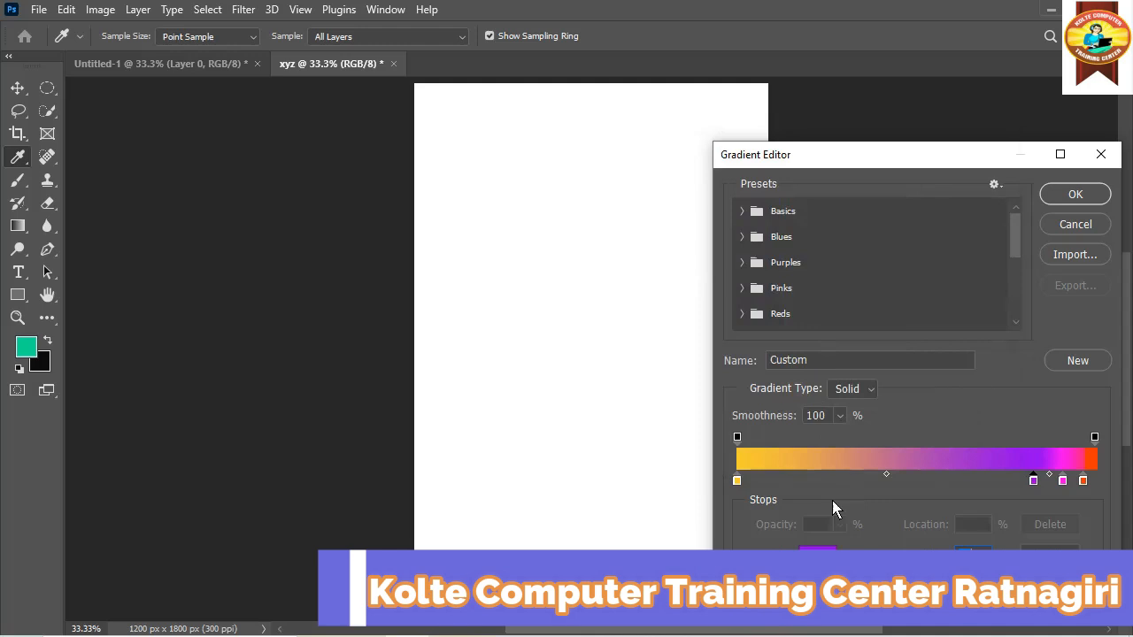
Add a color stop at 73% of the gradient and color it blue, 1470ee
click(1001, 481)
click(818, 556)
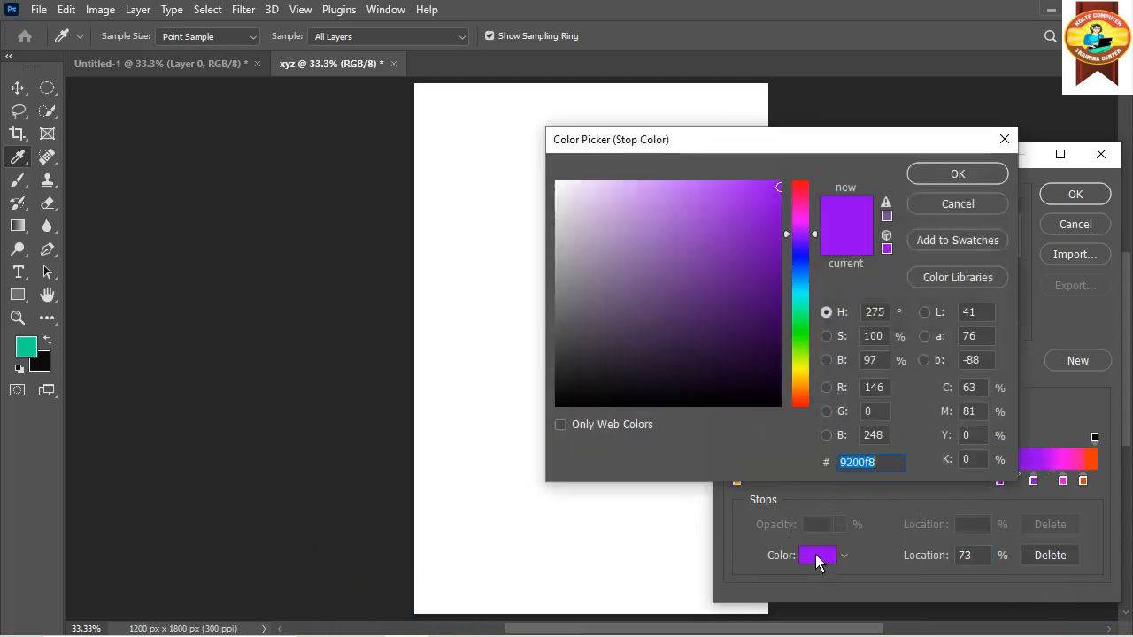
drag(799, 233, 799, 273)
key(Return)
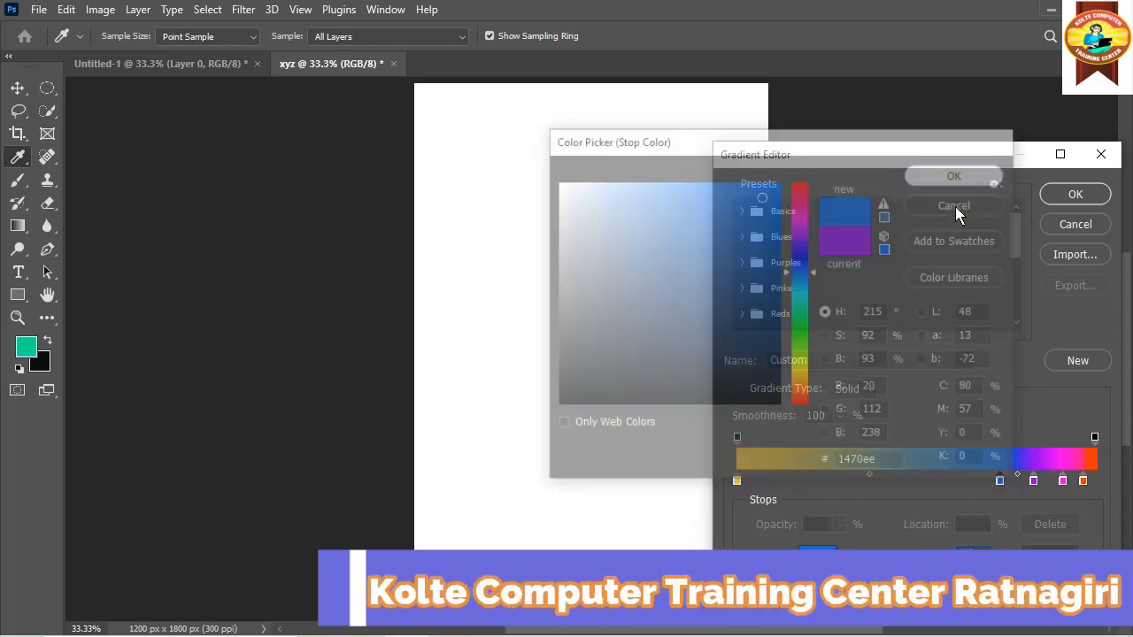
Add a color stop at 59% of the gradient and give it a darker, muted blue
click(947, 480)
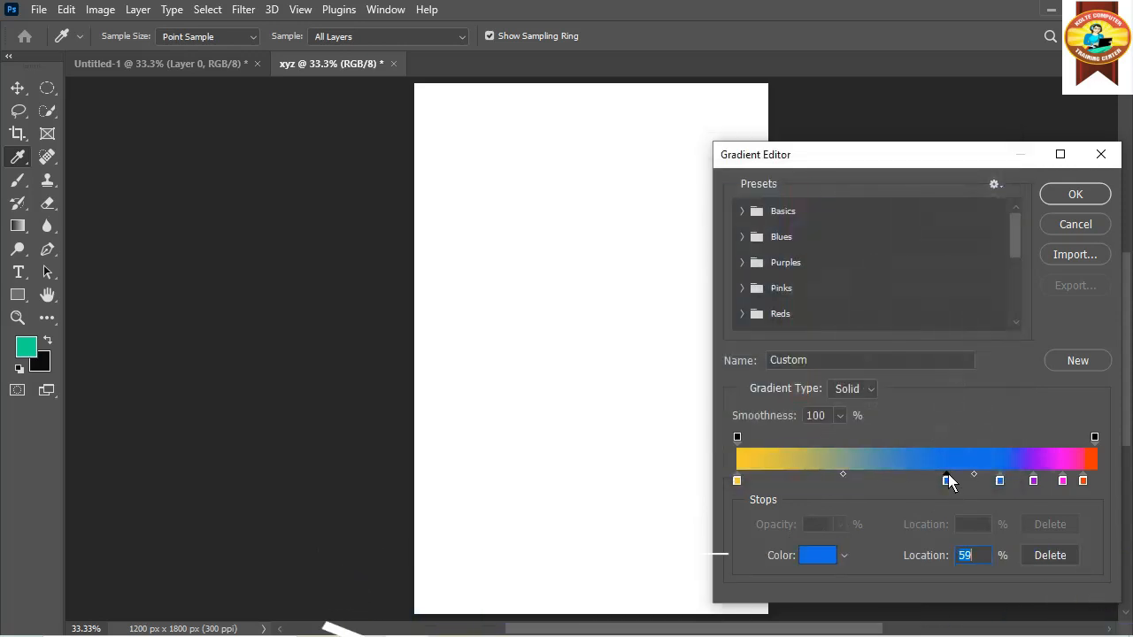
click(818, 556)
mouse_move(799, 286)
mouse_down()
mouse_move(800, 274)
mouse_move(732, 257)
mouse_up()
click(947, 175)
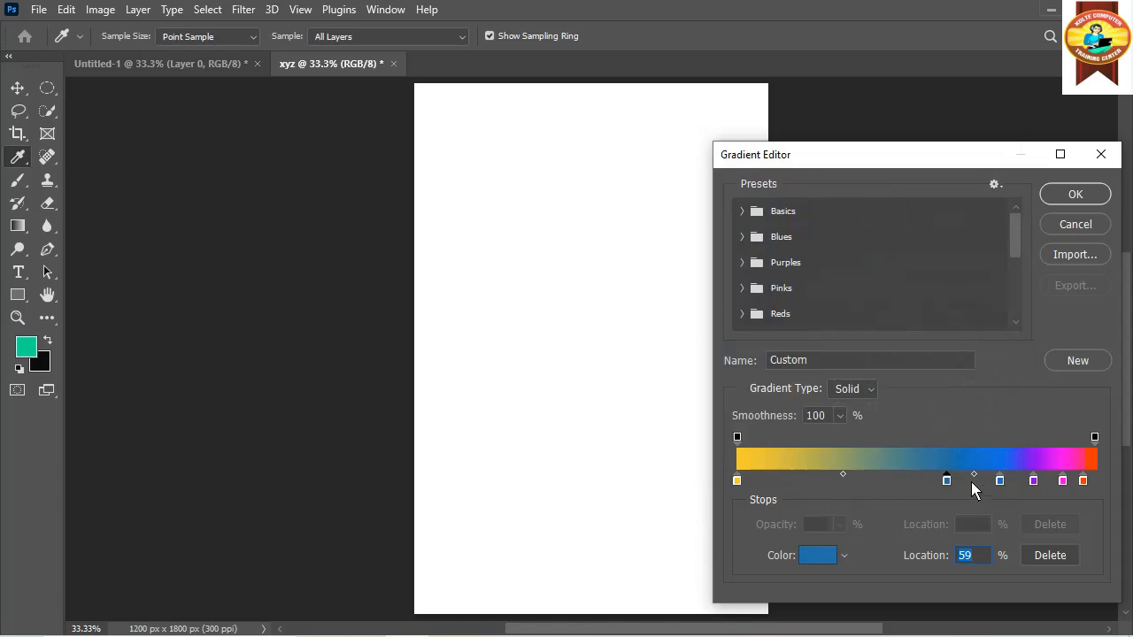
Add a color stop at 51% of the gradient and color it teal, 26aaa8
click(920, 481)
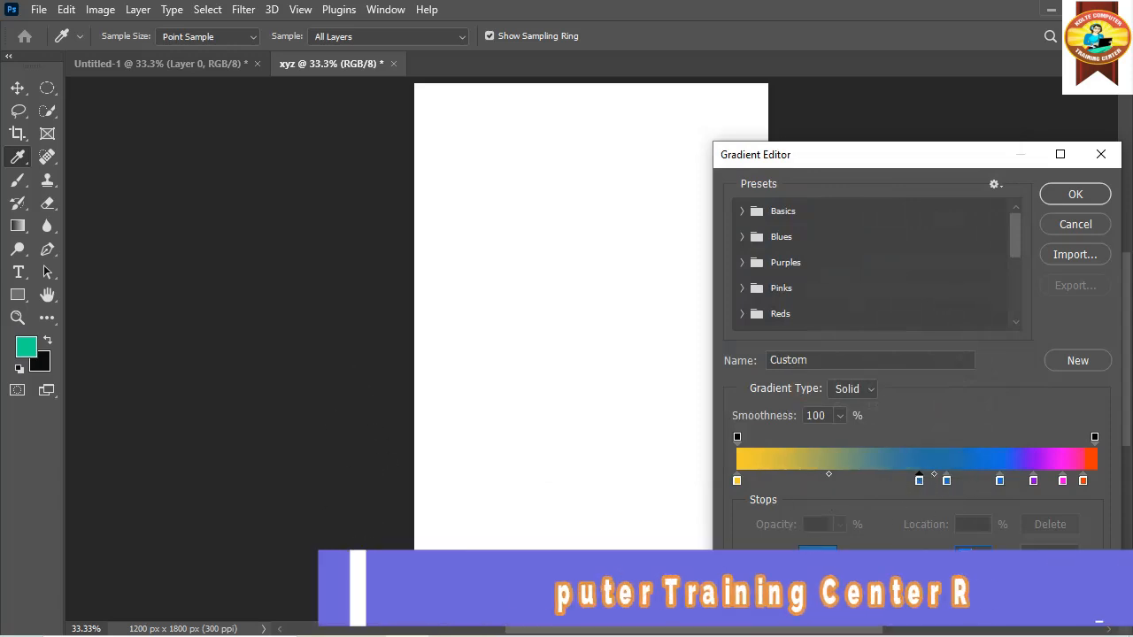
click(817, 556)
drag(801, 285, 801, 301)
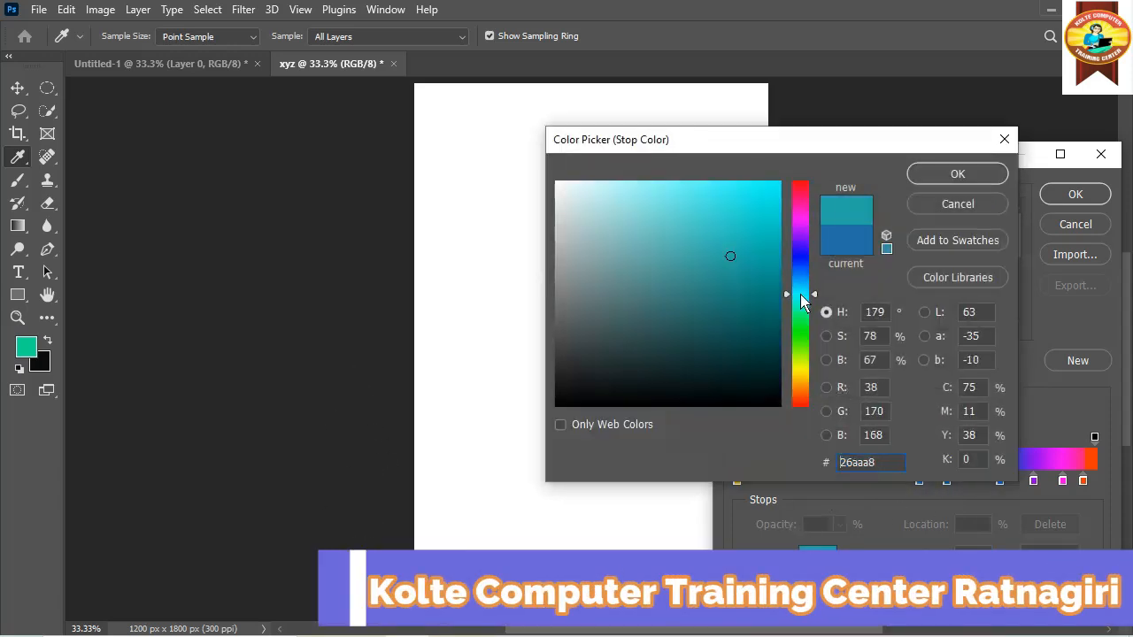
click(958, 173)
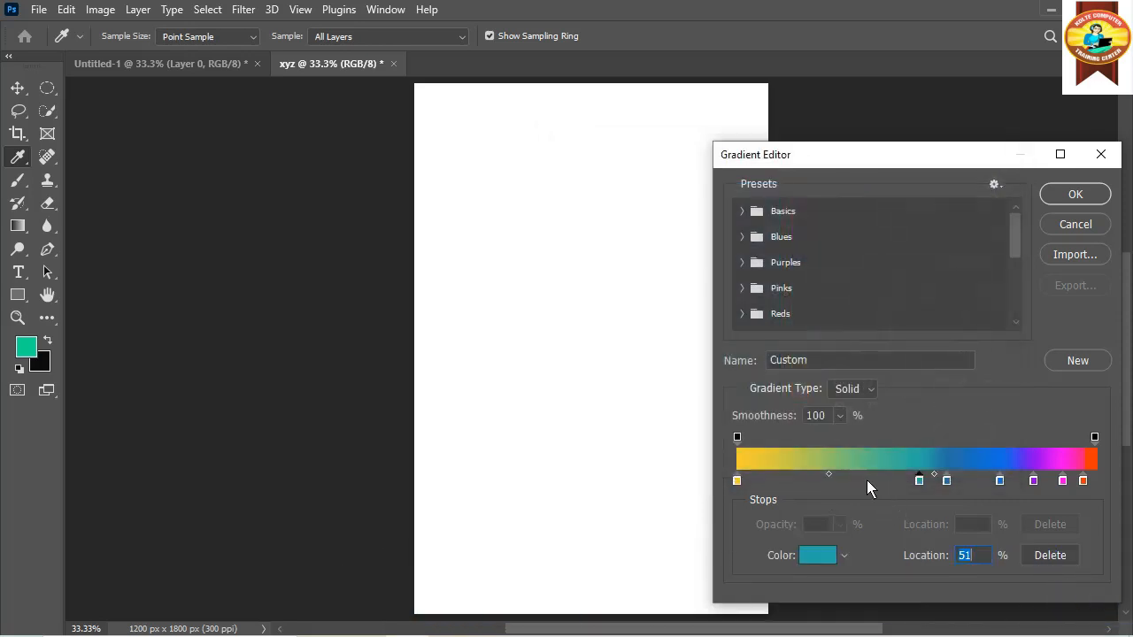
Add a color stop between the teal stop and the yellow end of the gradient and color it green, 1aae44
click(867, 481)
click(810, 556)
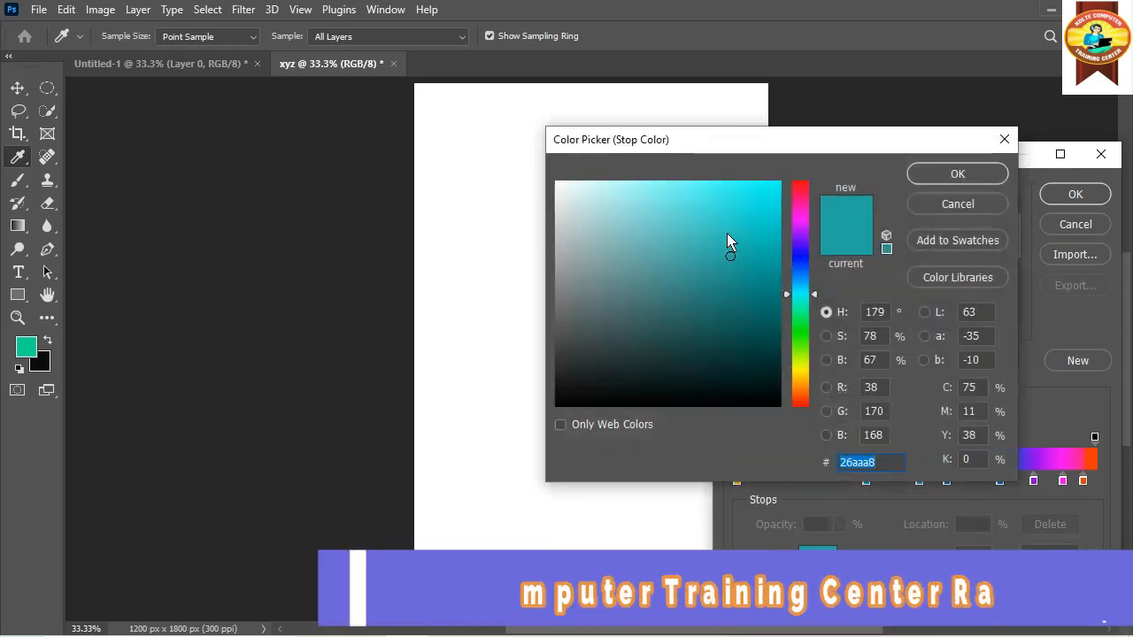
drag(799, 286, 803, 318)
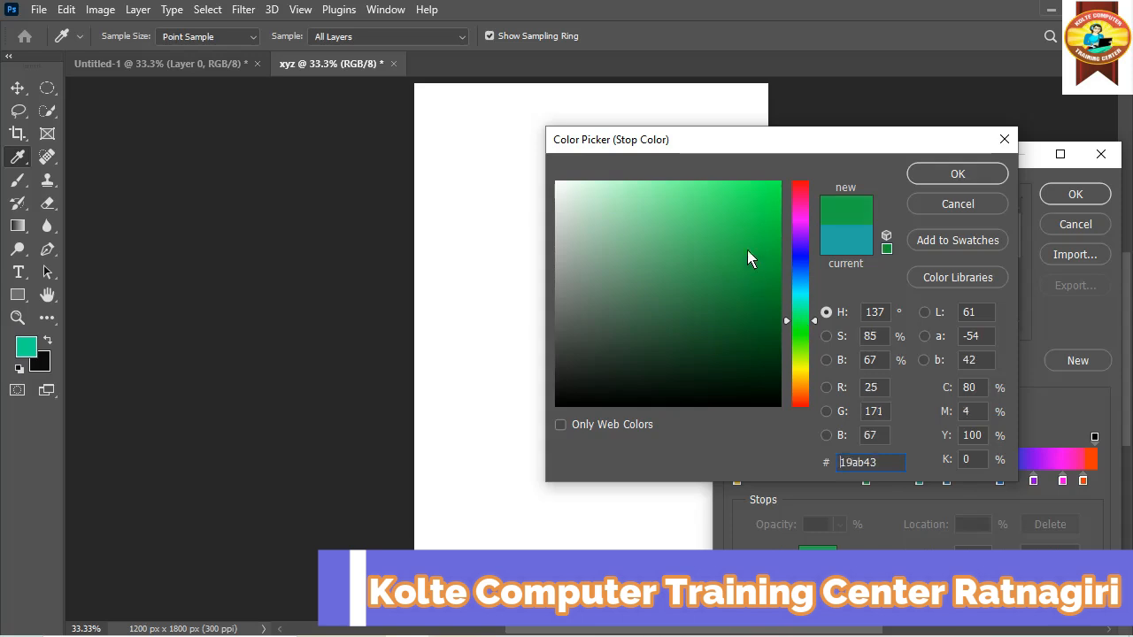
click(958, 173)
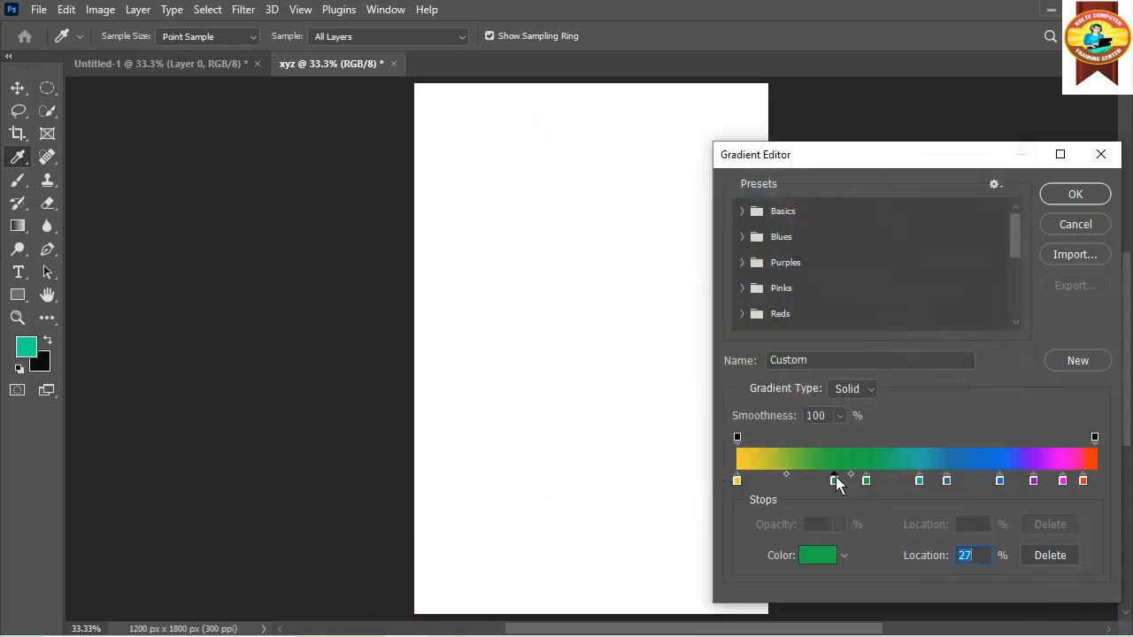
Add a color stop at 27% of the gradient and give it a dark green
click(817, 555)
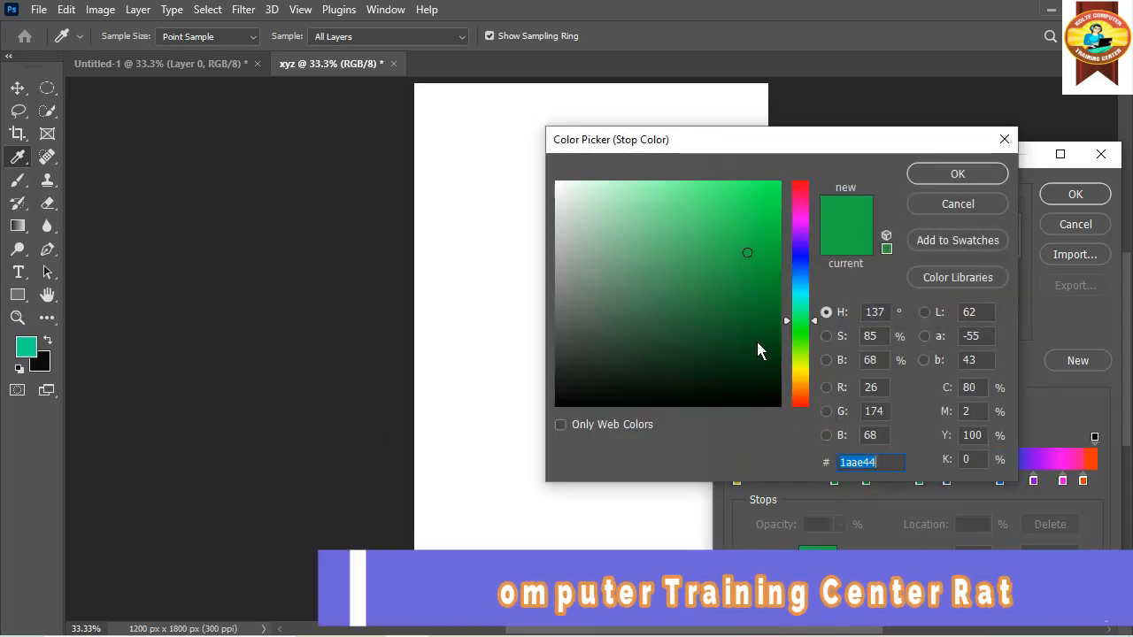
click(800, 321)
drag(800, 328, 803, 343)
click(749, 296)
click(936, 182)
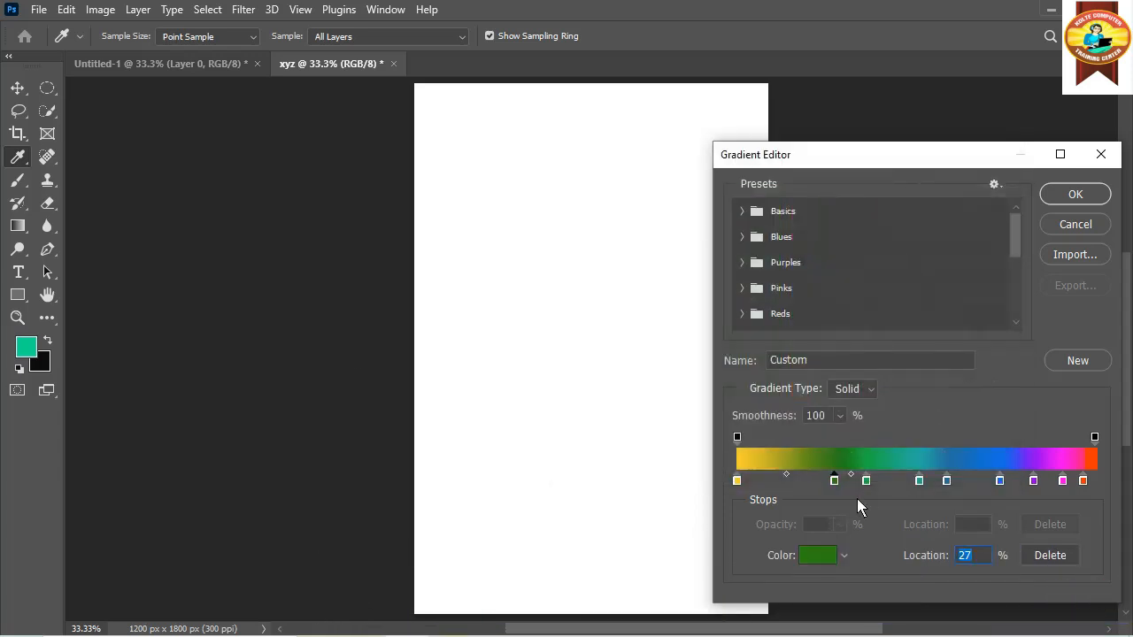
Add a color stop at 18% of the gradient and color it bright yellow, d8e916
click(802, 480)
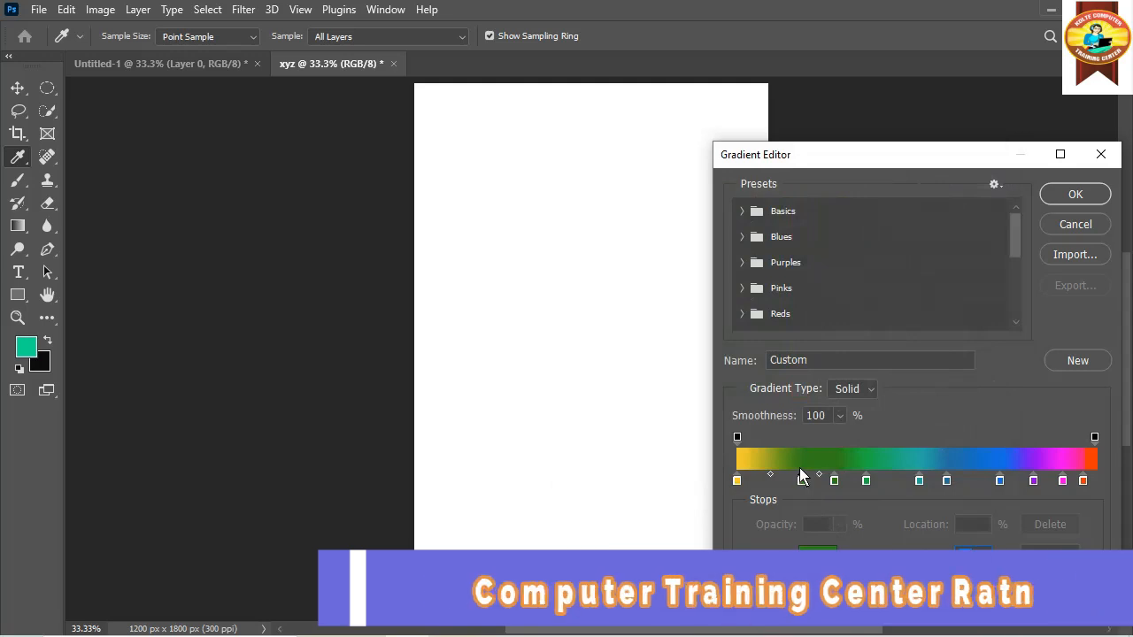
double_click(803, 480)
drag(804, 303, 807, 373)
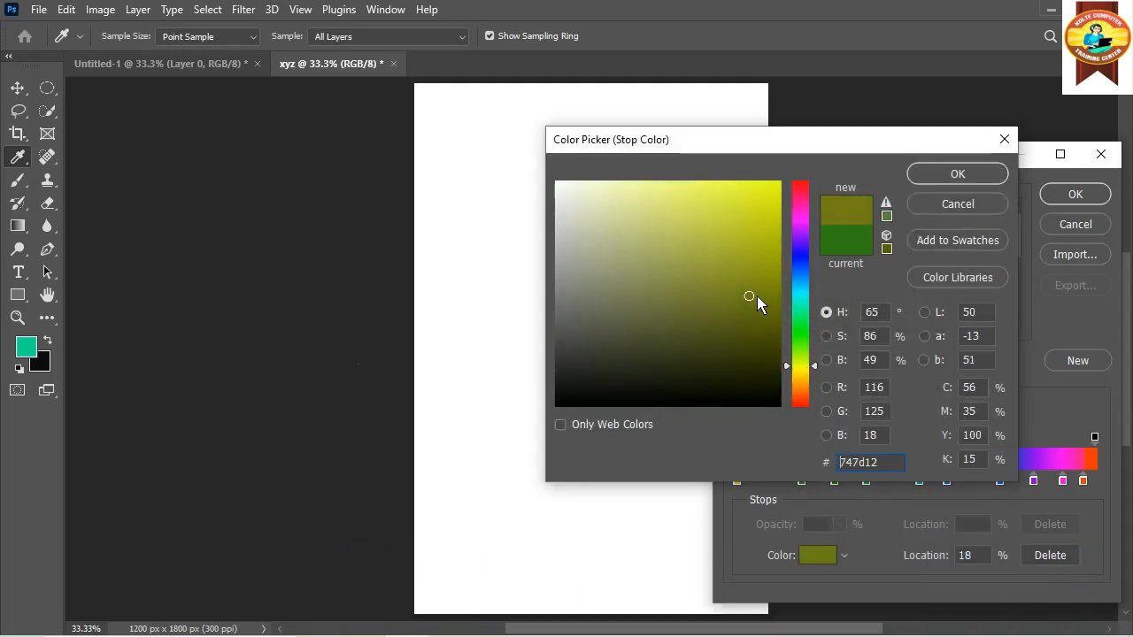
click(762, 208)
click(958, 174)
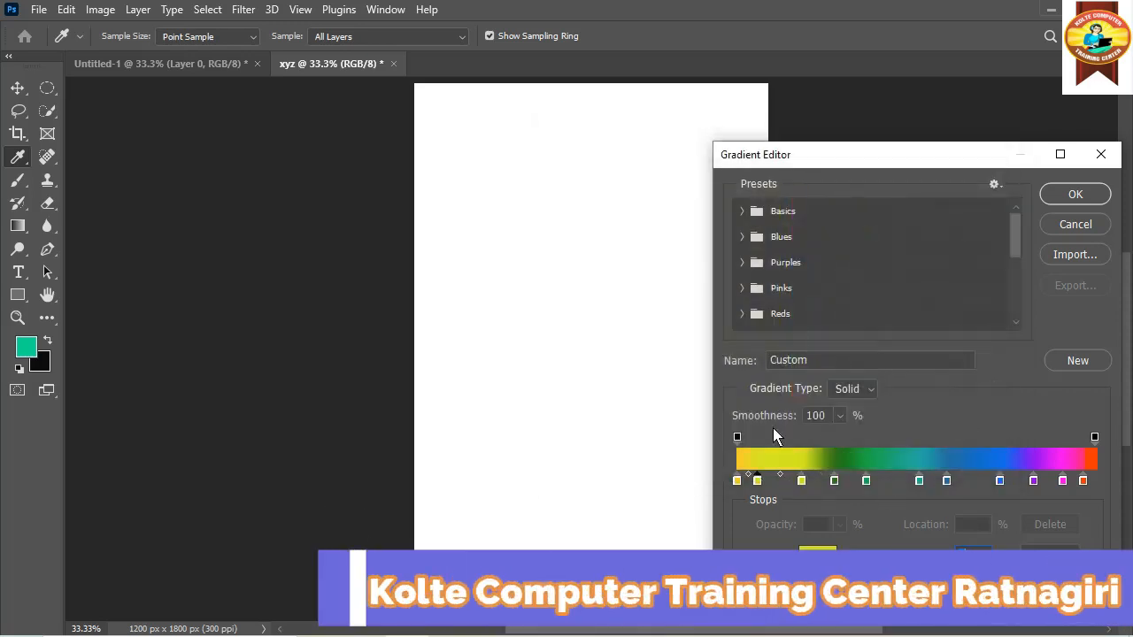
Color the stop at 6% of the gradient orange and move it between the green and teal stops
click(818, 555)
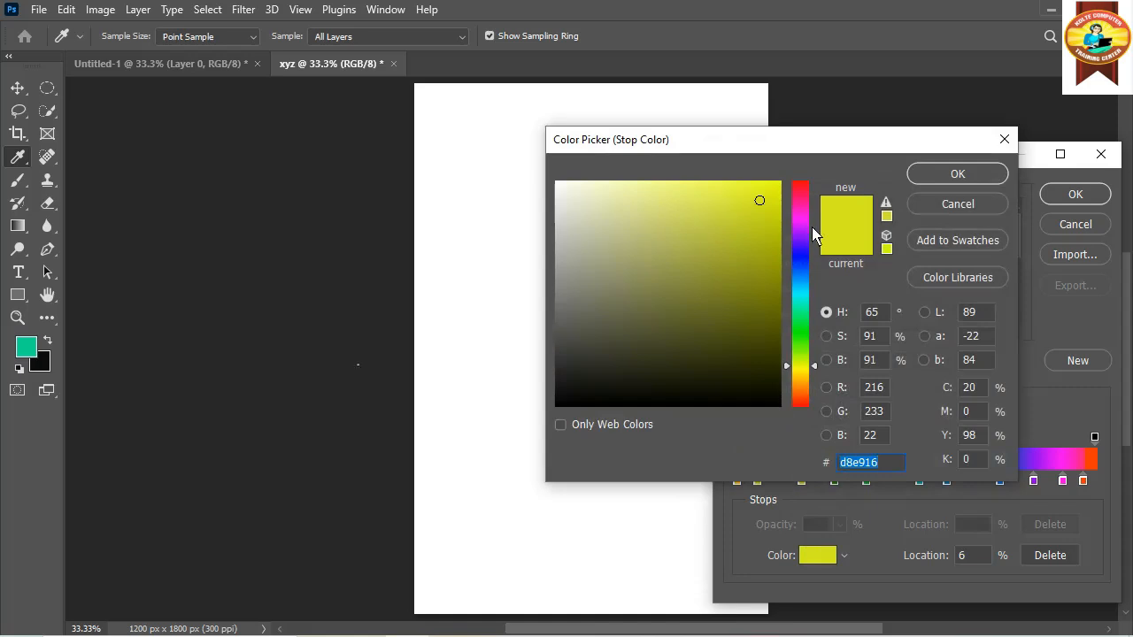
mouse_move(808, 348)
mouse_down()
mouse_move(803, 393)
mouse_move(807, 340)
mouse_up()
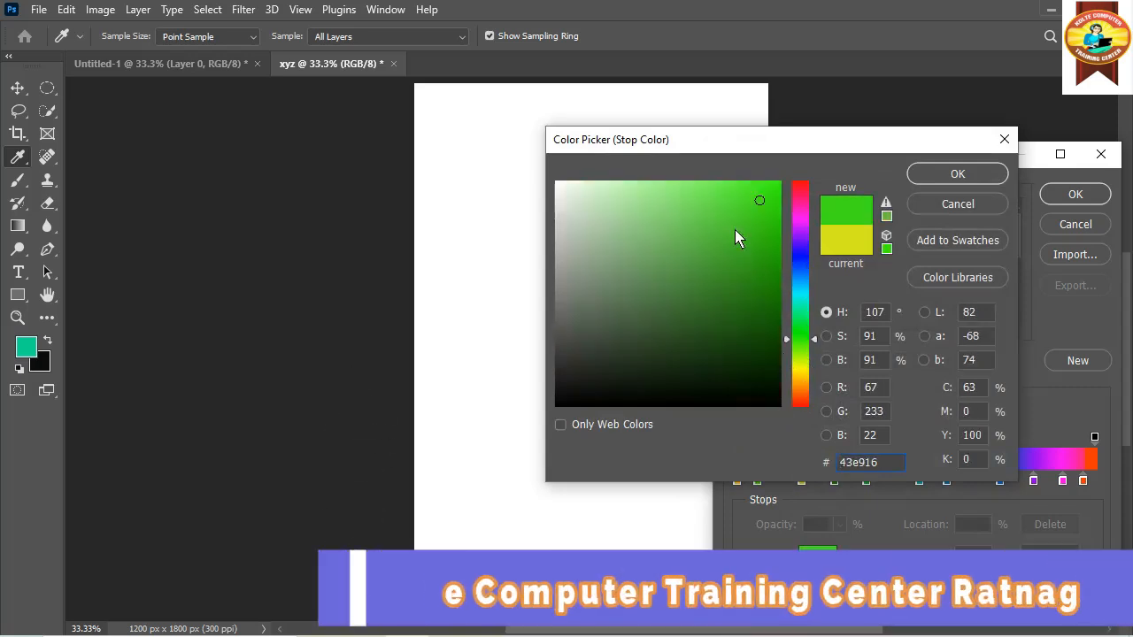
drag(811, 387, 807, 392)
drag(749, 262, 774, 194)
click(956, 174)
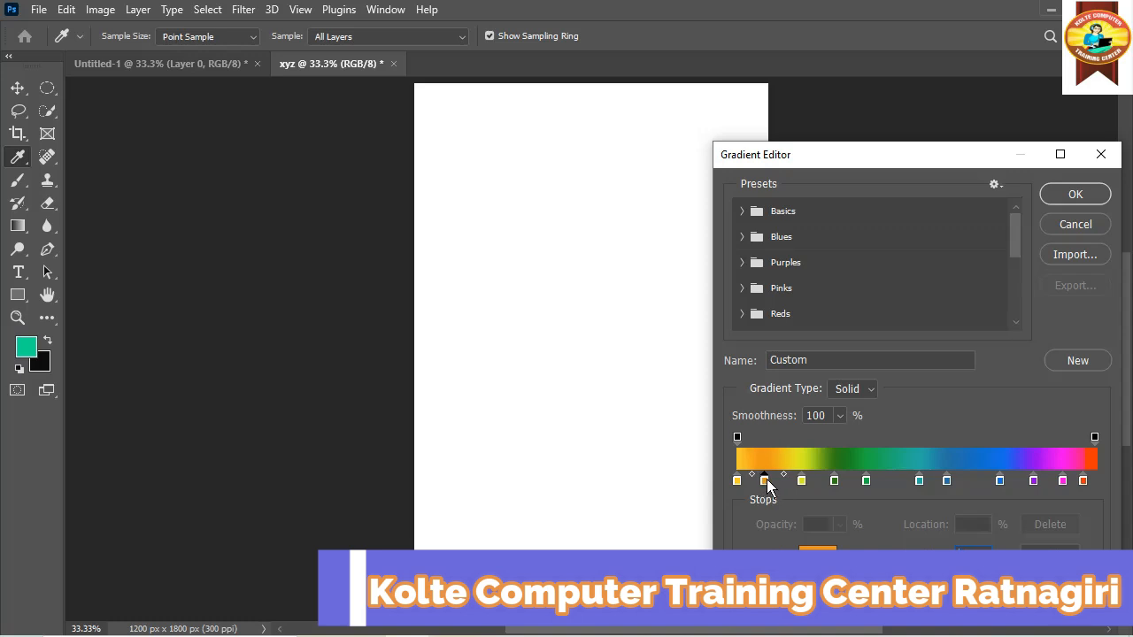
drag(787, 485, 891, 492)
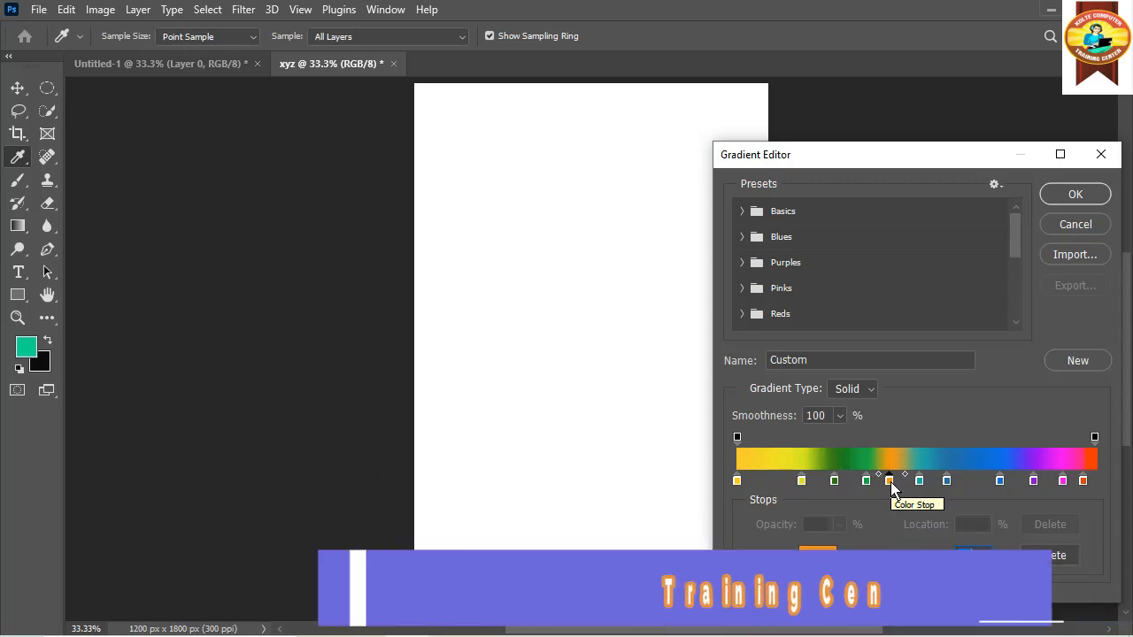
drag(973, 487, 1000, 479)
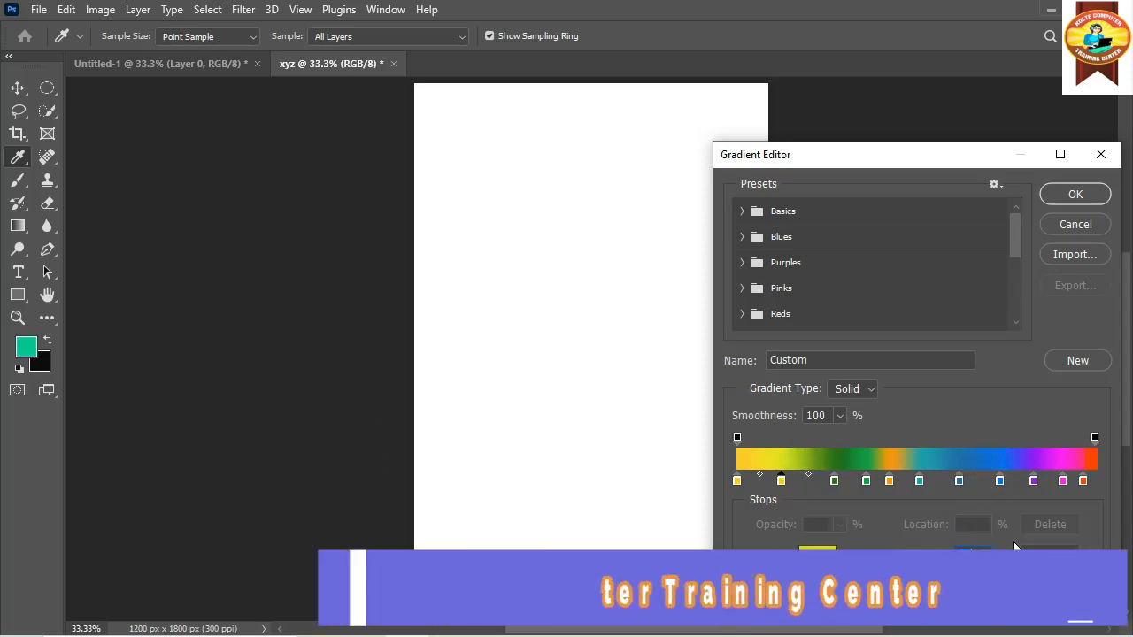
Delete the bright yellow stop and add a replacement at 13% of the gradient, colored pale yellow, e7eda9
click(1050, 553)
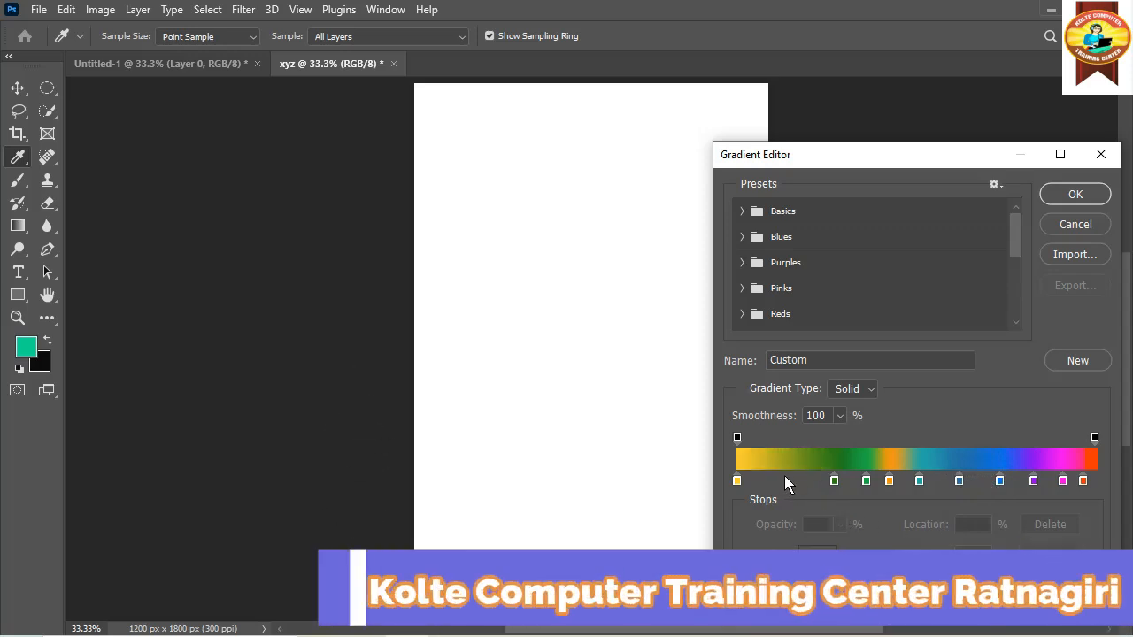
click(785, 481)
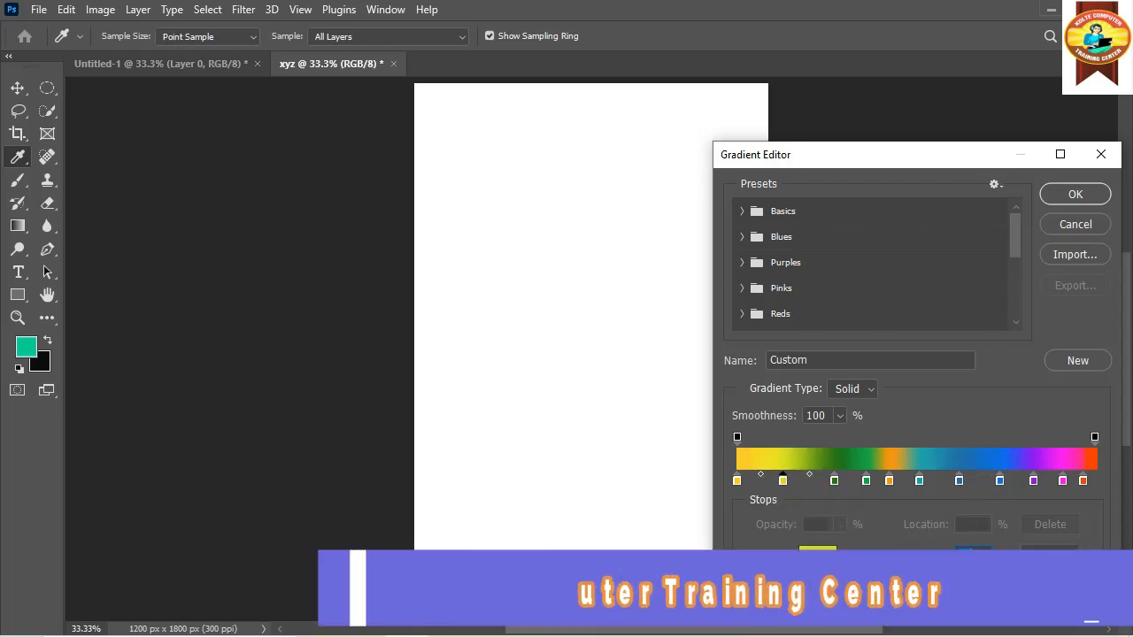
double_click(783, 481)
drag(634, 209, 620, 195)
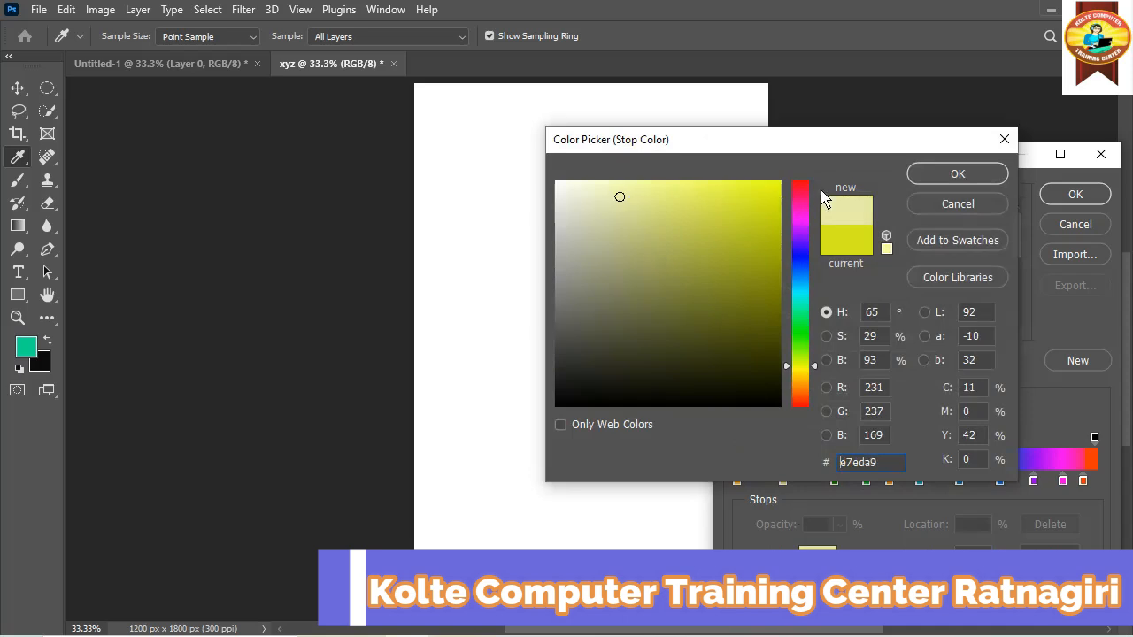
click(956, 173)
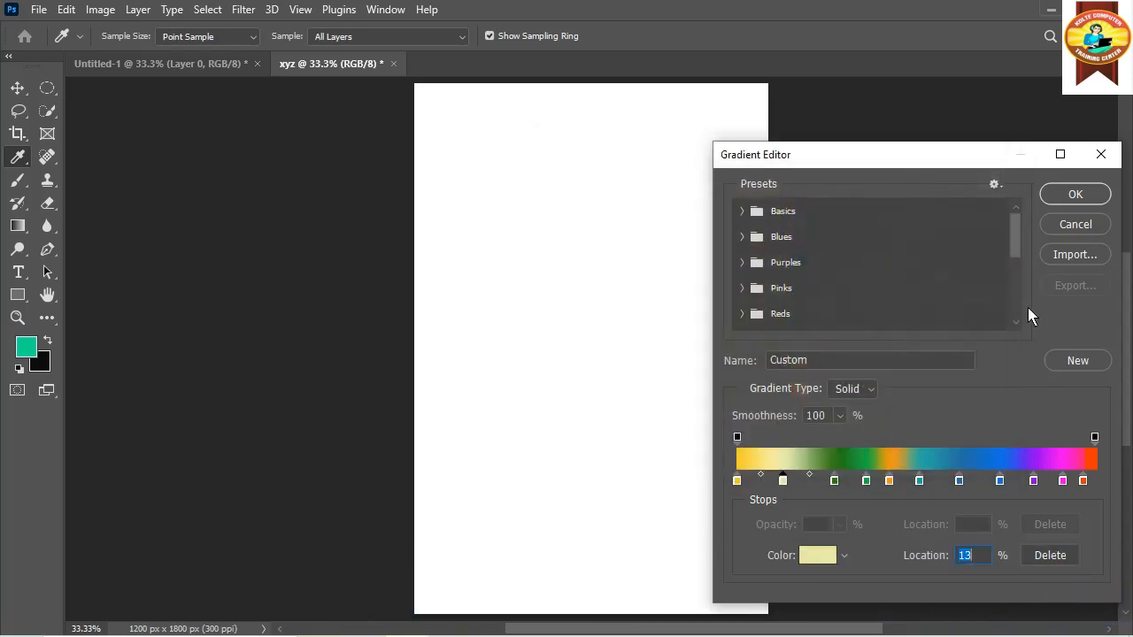
Swap the order of the dark green and pale yellow stops, and save the custom gradient as a new preset
click(834, 481)
mouse_move(834, 480)
mouse_down()
mouse_move(778, 482)
mouse_move(818, 483)
mouse_up()
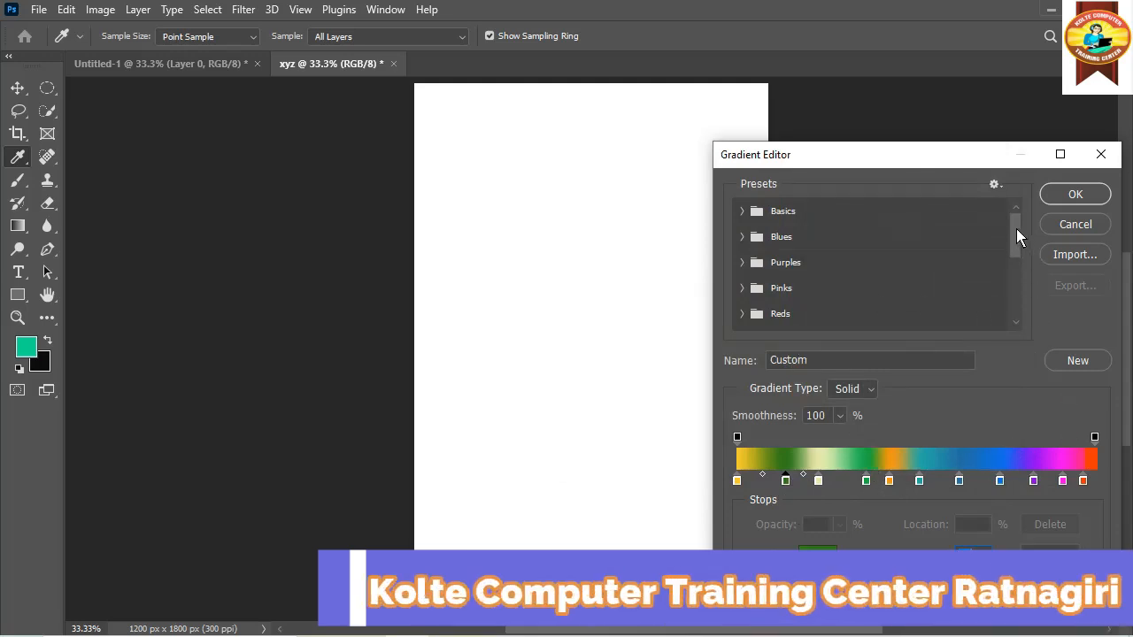
drag(1018, 237, 1015, 322)
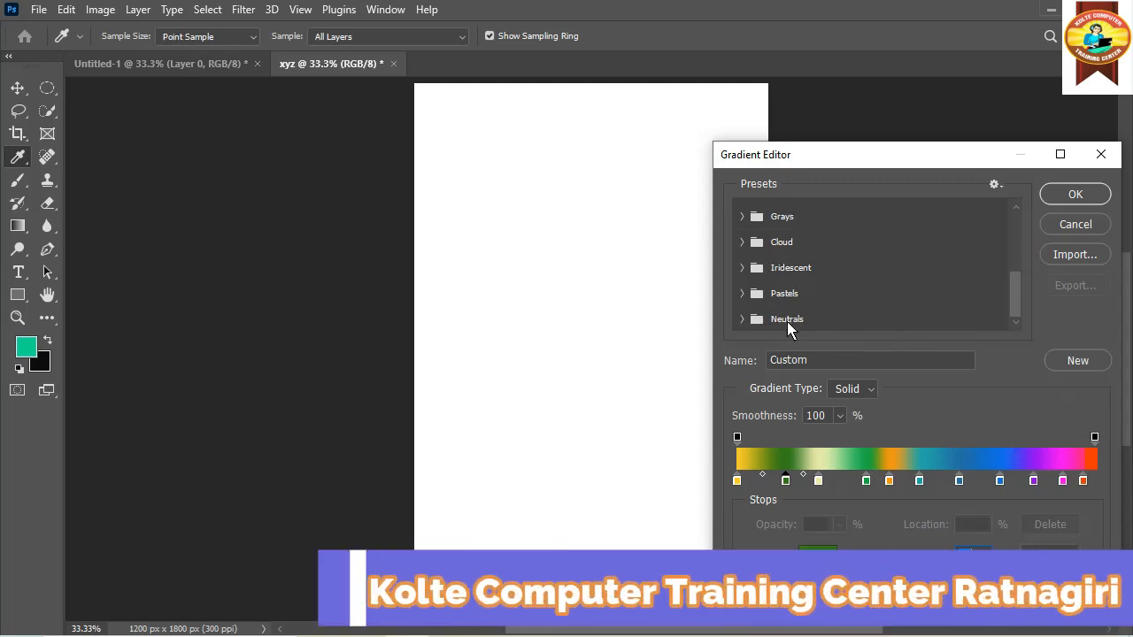
click(1094, 368)
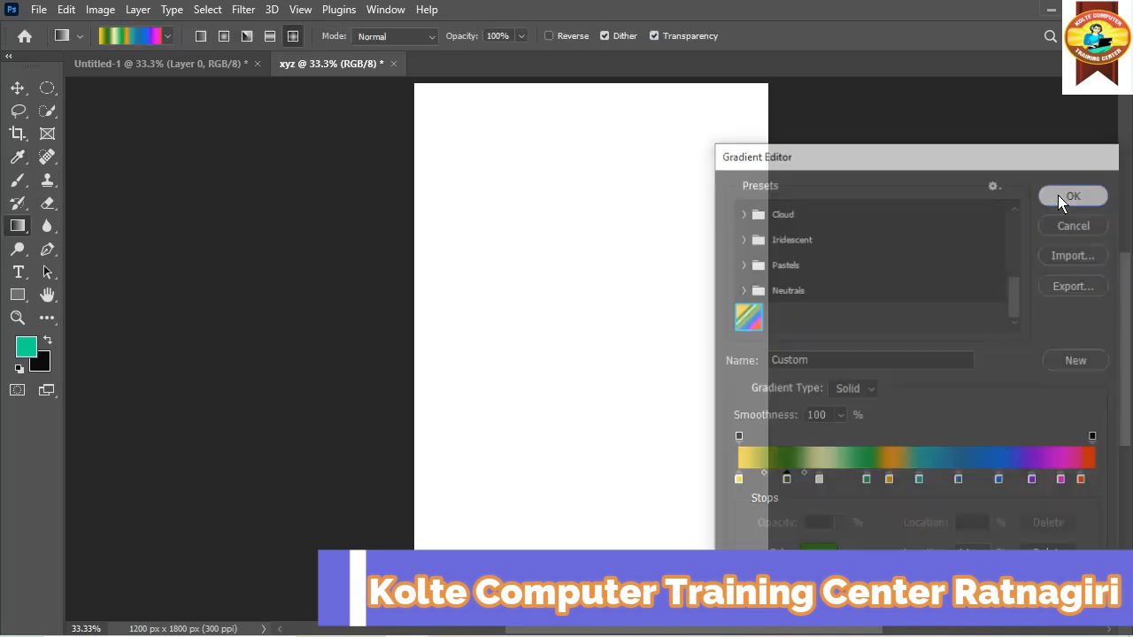
click(1073, 195)
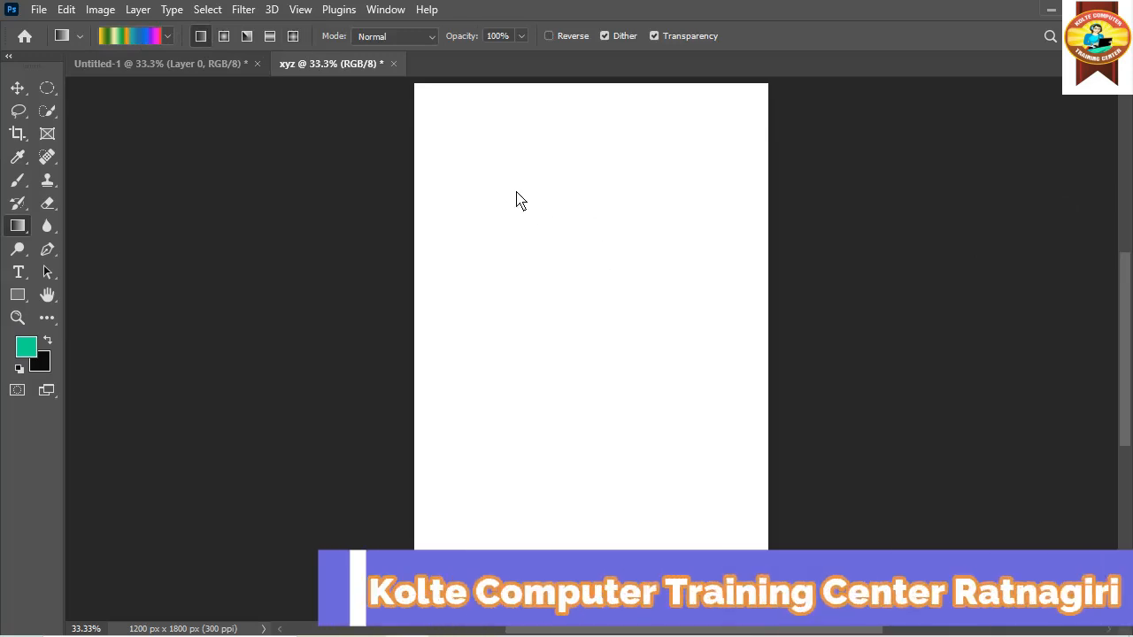
Try the custom gradient on the canvas in Linear style with fills of different lengths and directions, undoing each one
drag(672, 474, 674, 472)
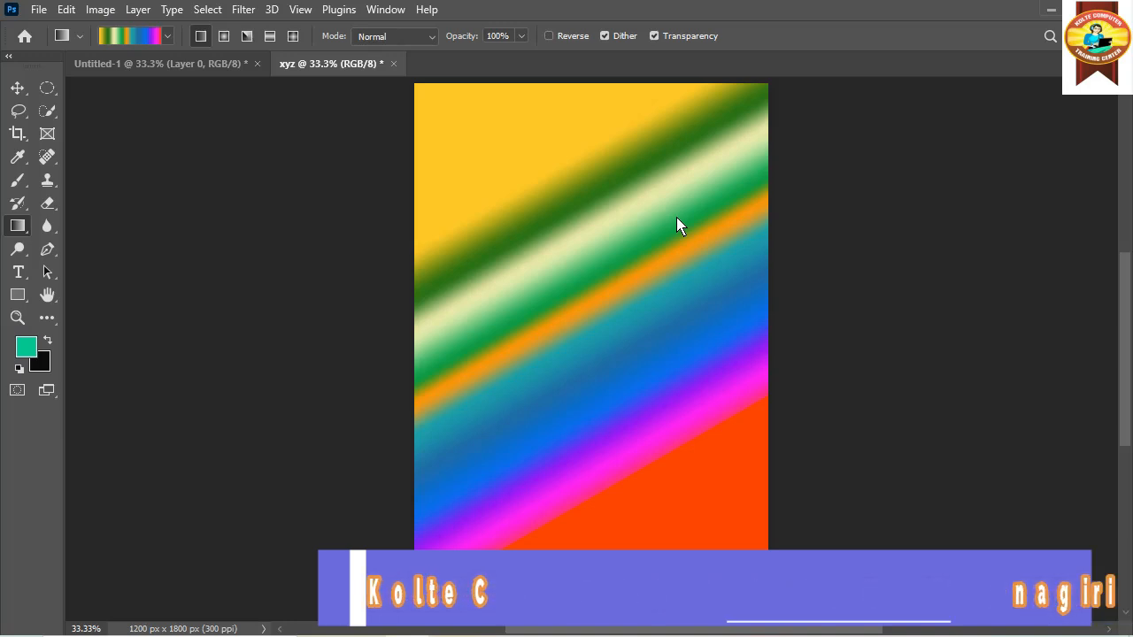
key(ctrl+z)
drag(584, 325, 585, 328)
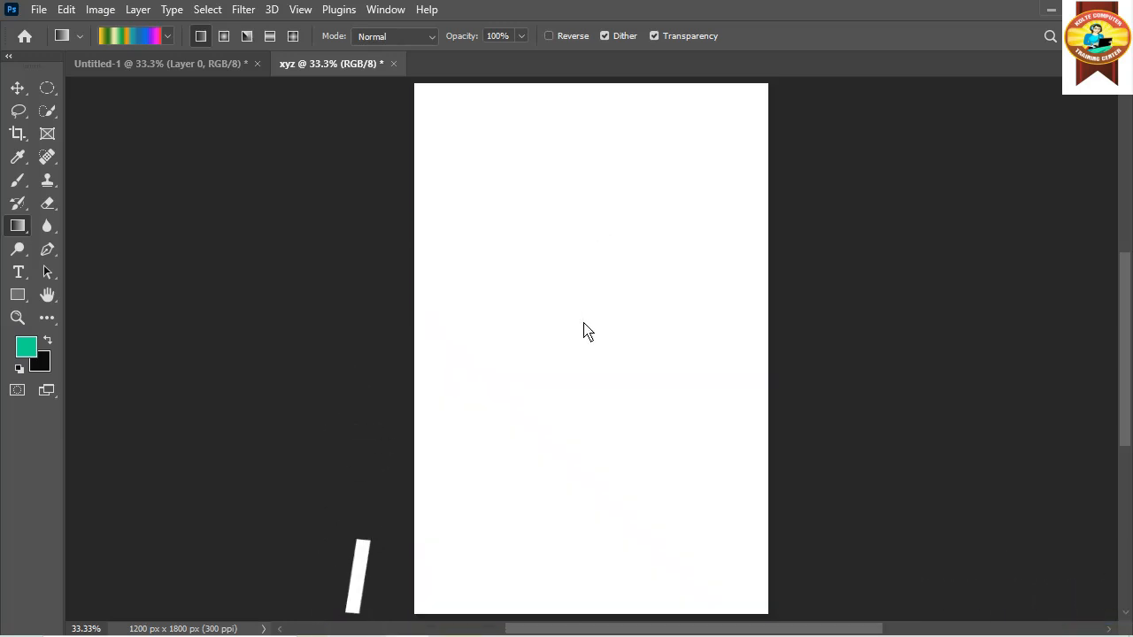
key(ctrl+z)
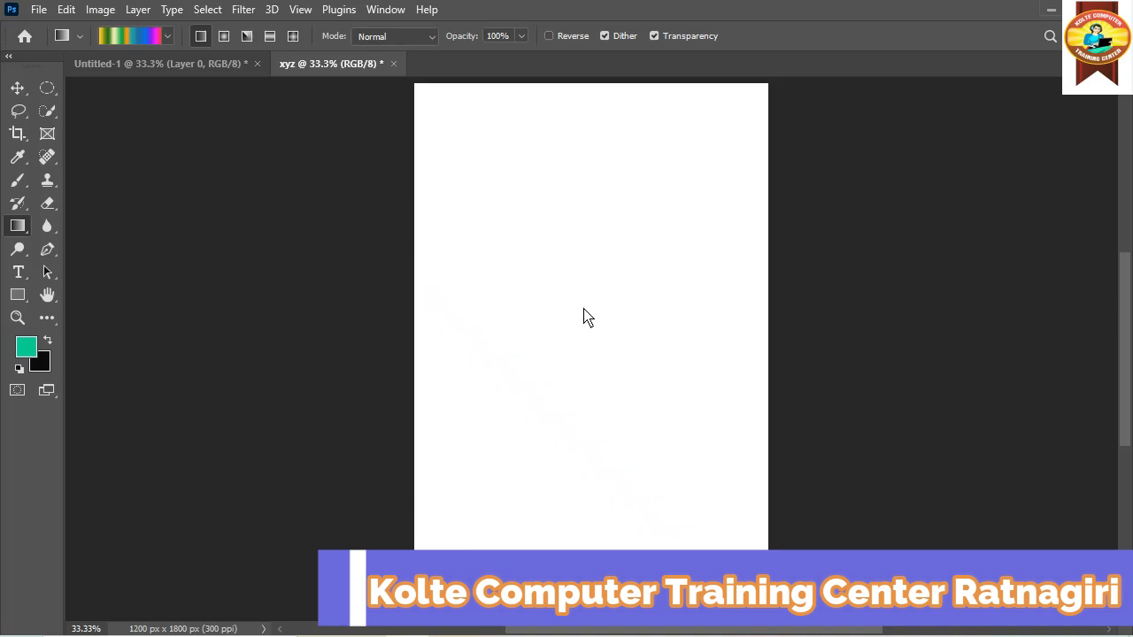
drag(584, 265, 582, 334)
key(ctrl+z)
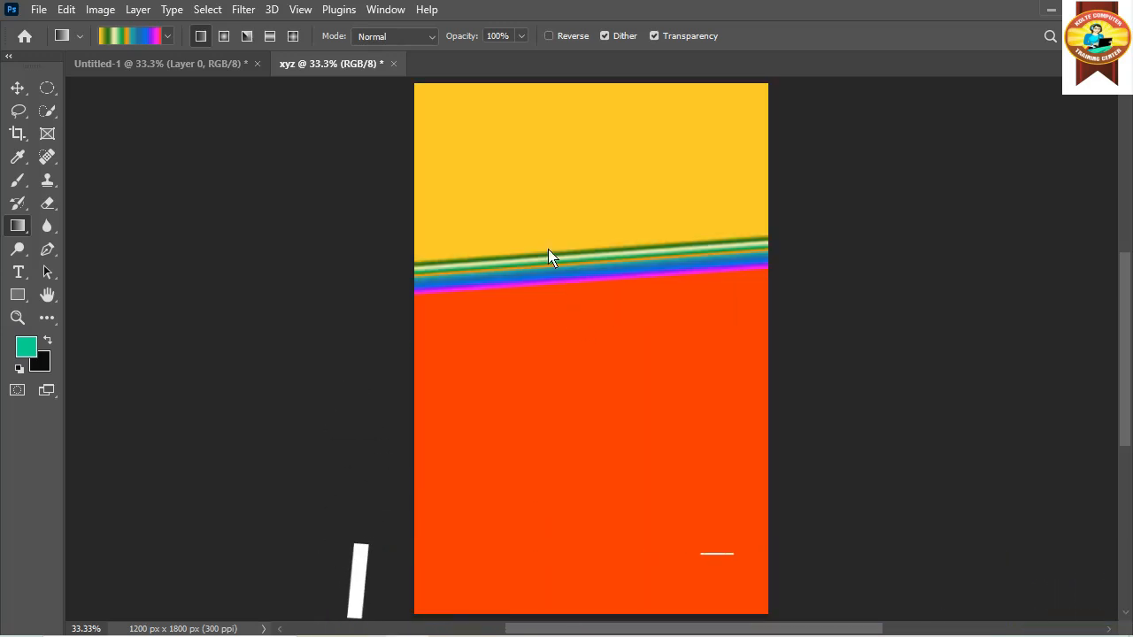
key(ctrl+z)
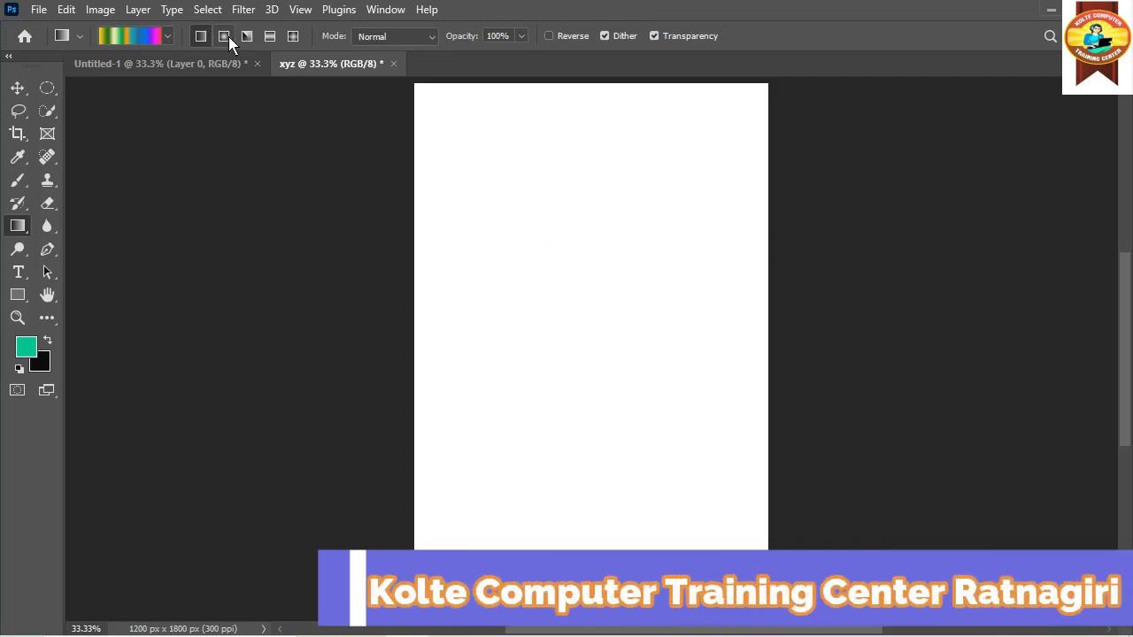
Try the custom gradient in Radial style, including a fill from the canvas's upper-left corner to its lower-right corner, and undo the fills
drag(566, 246, 618, 390)
drag(611, 465, 742, 604)
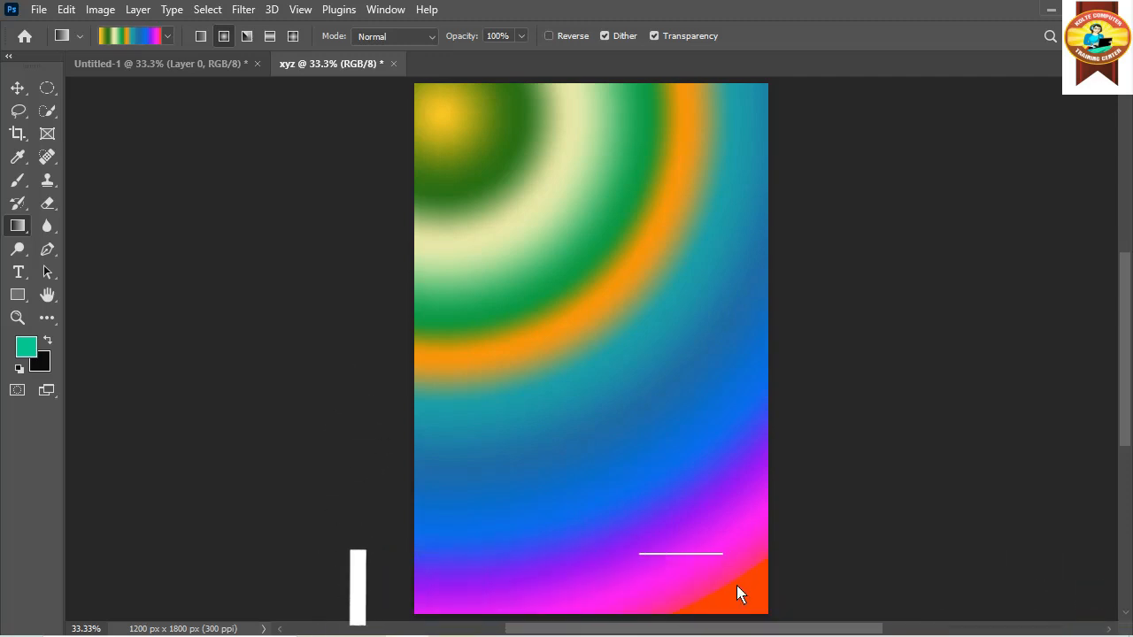
key(ctrl+z)
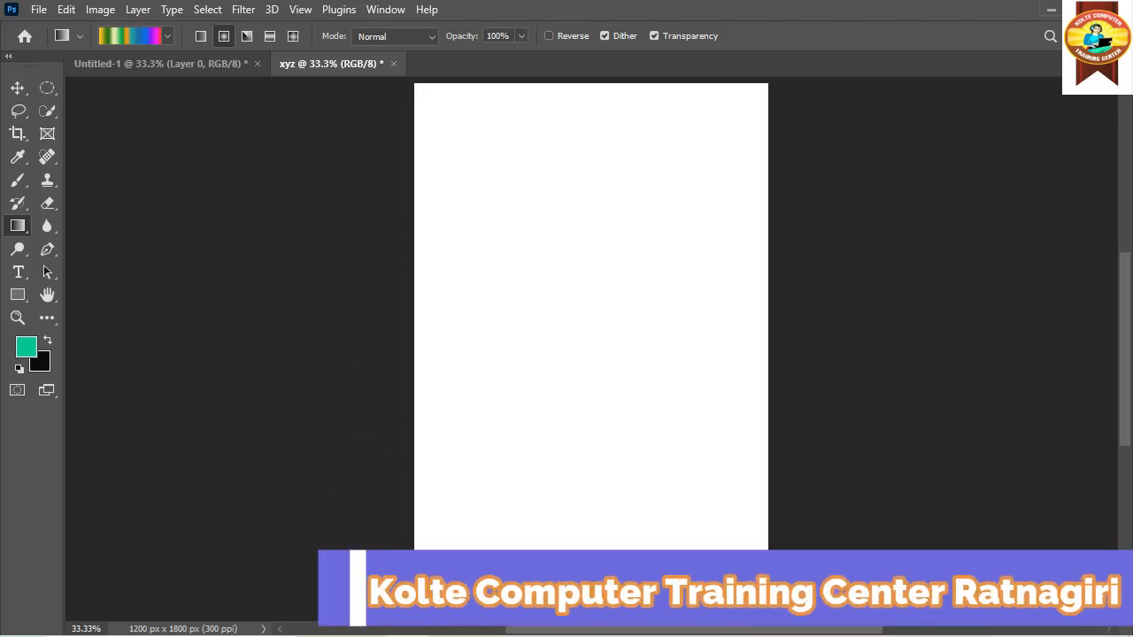
drag(462, 111, 532, 240)
key(ctrl+z)
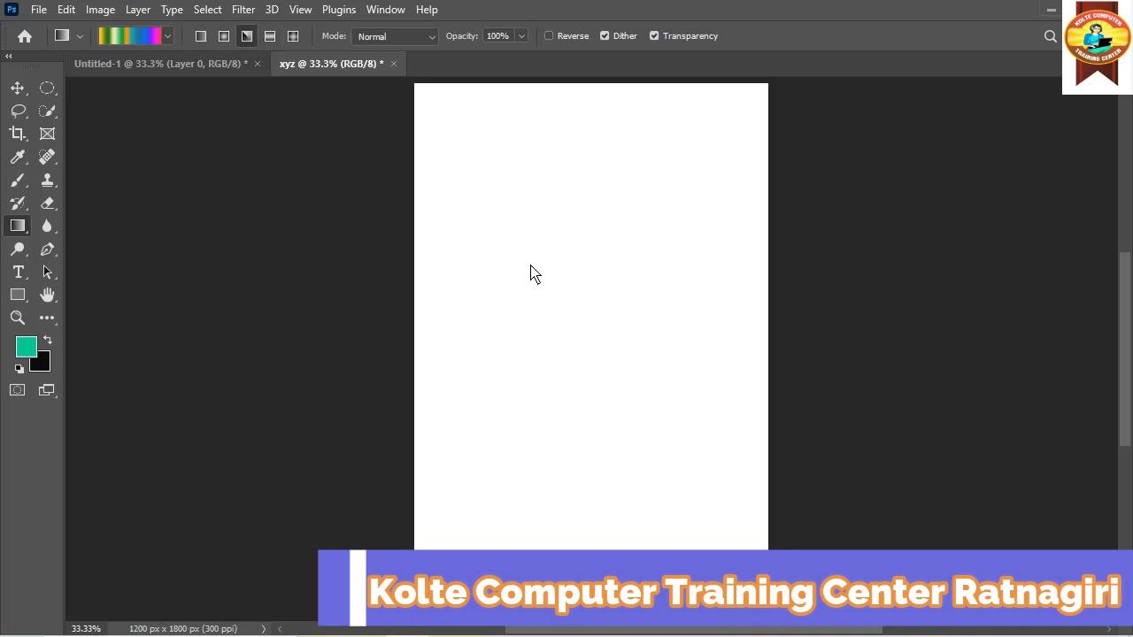
Try the custom gradient in Angle style, sweeping around points near the canvas's middle, and undo each fill
drag(585, 360, 582, 482)
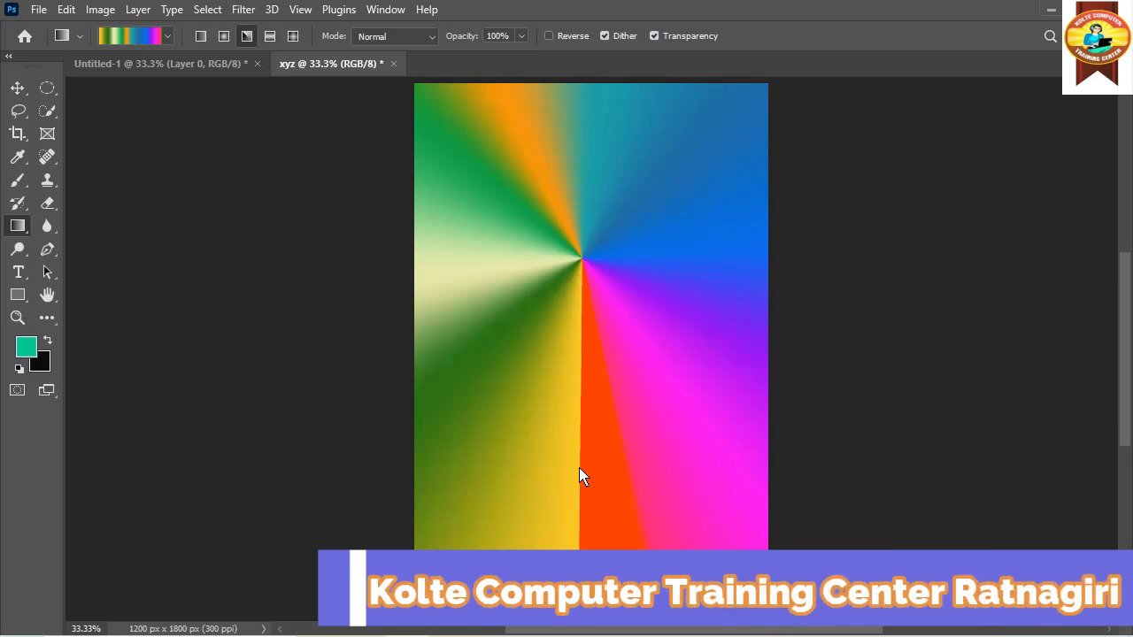
key(ctrl+z)
drag(586, 357, 629, 360)
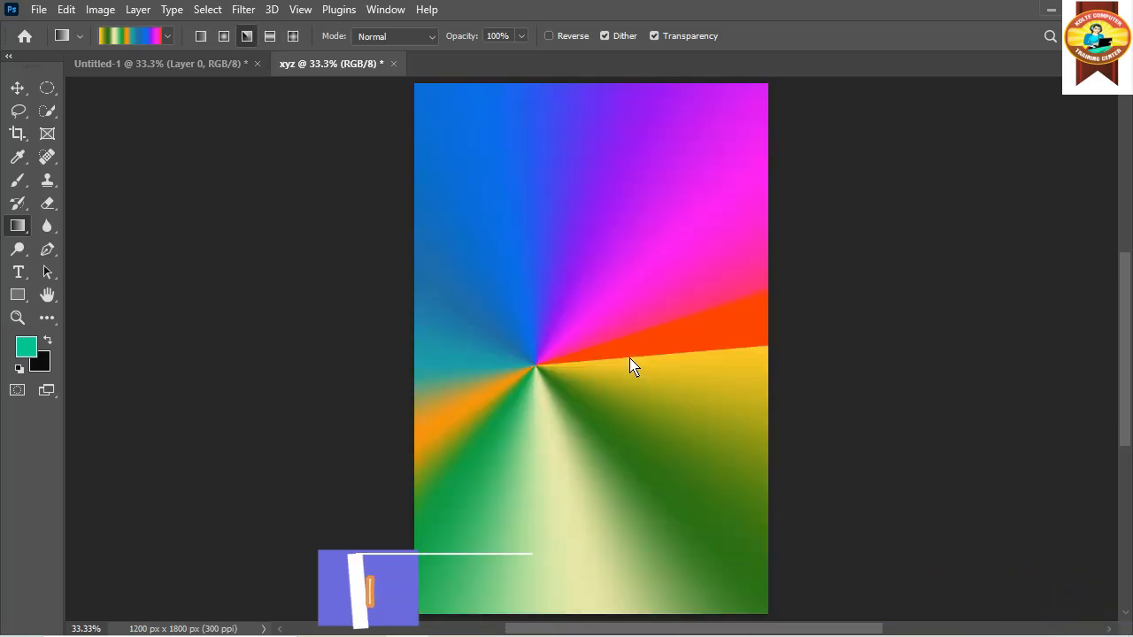
key(ctrl+z)
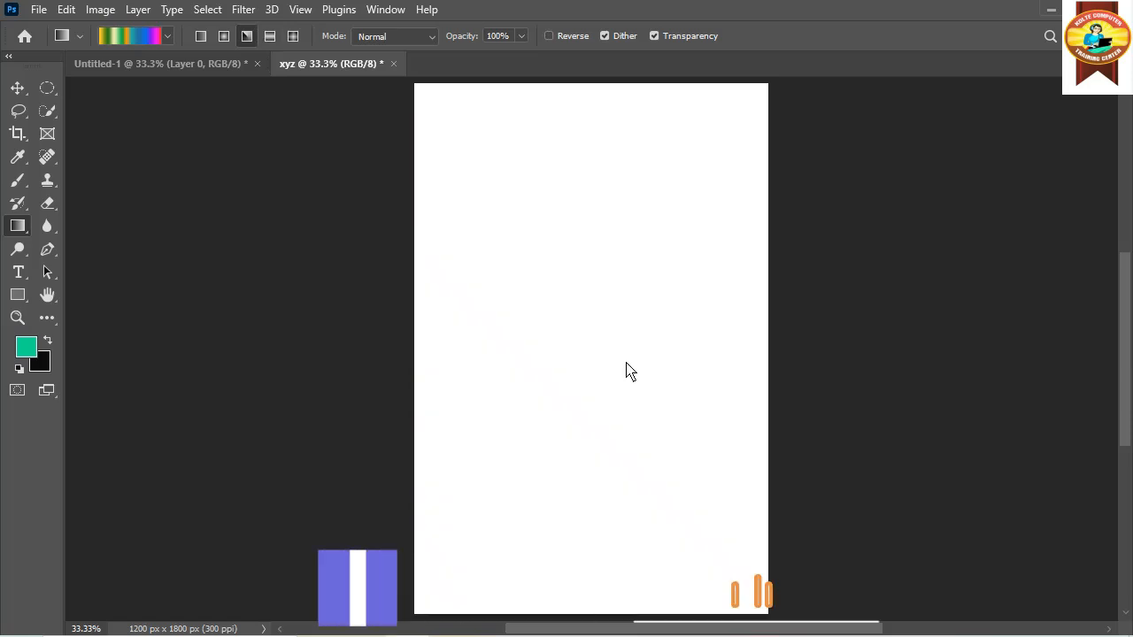
drag(583, 326, 709, 329)
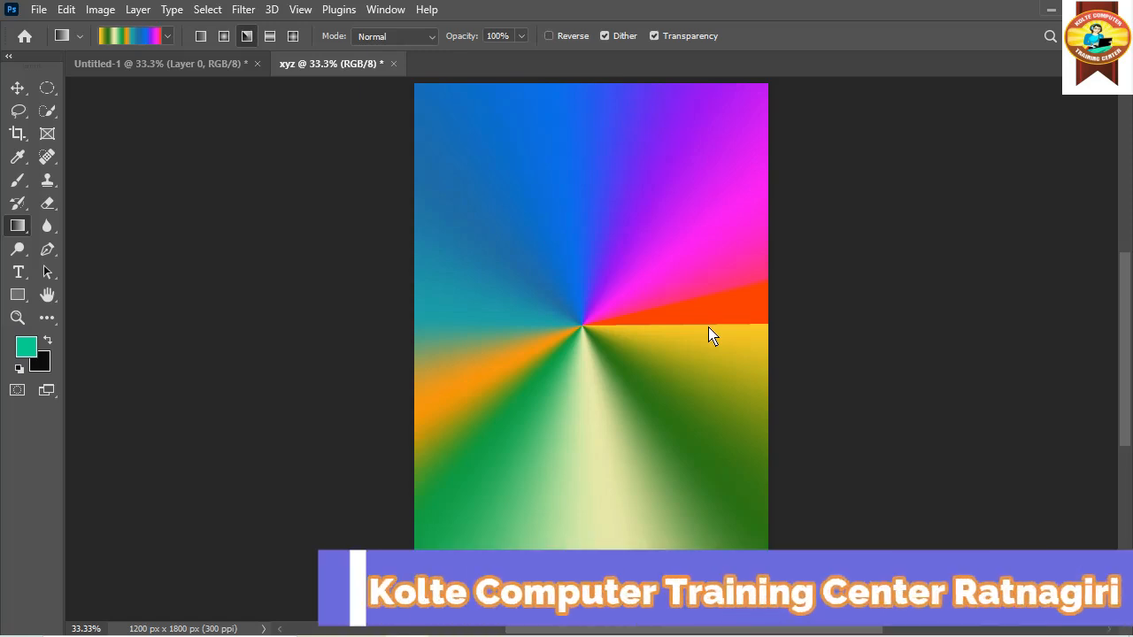
key(ctrl+z)
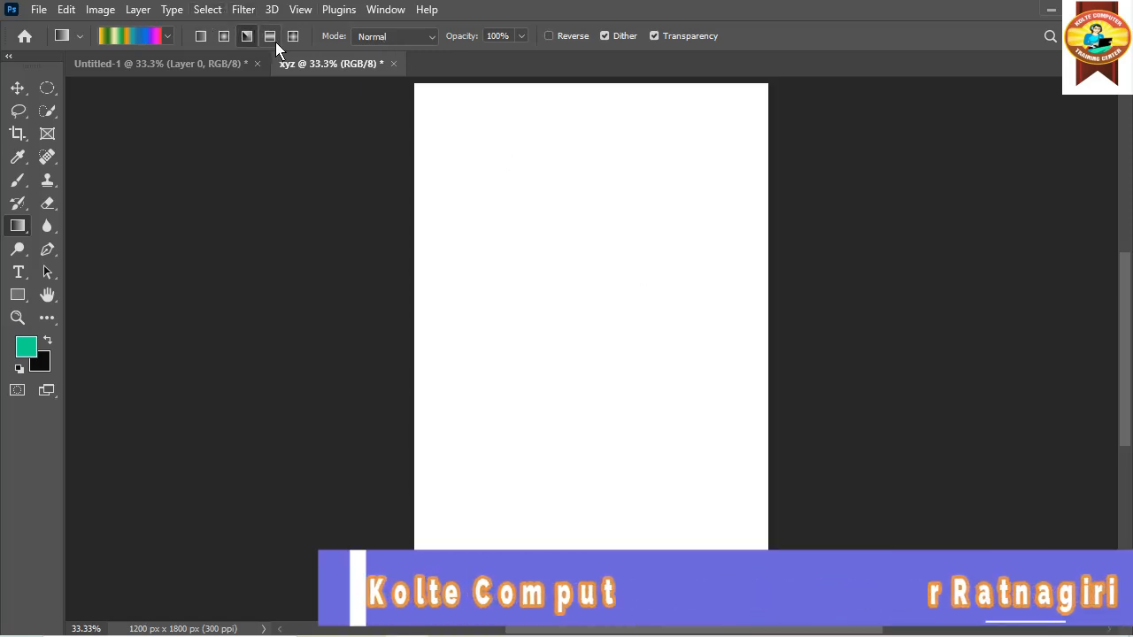
Try the custom gradient in Reflected style with a short and a long diagonal fill, undoing both
drag(596, 313, 728, 449)
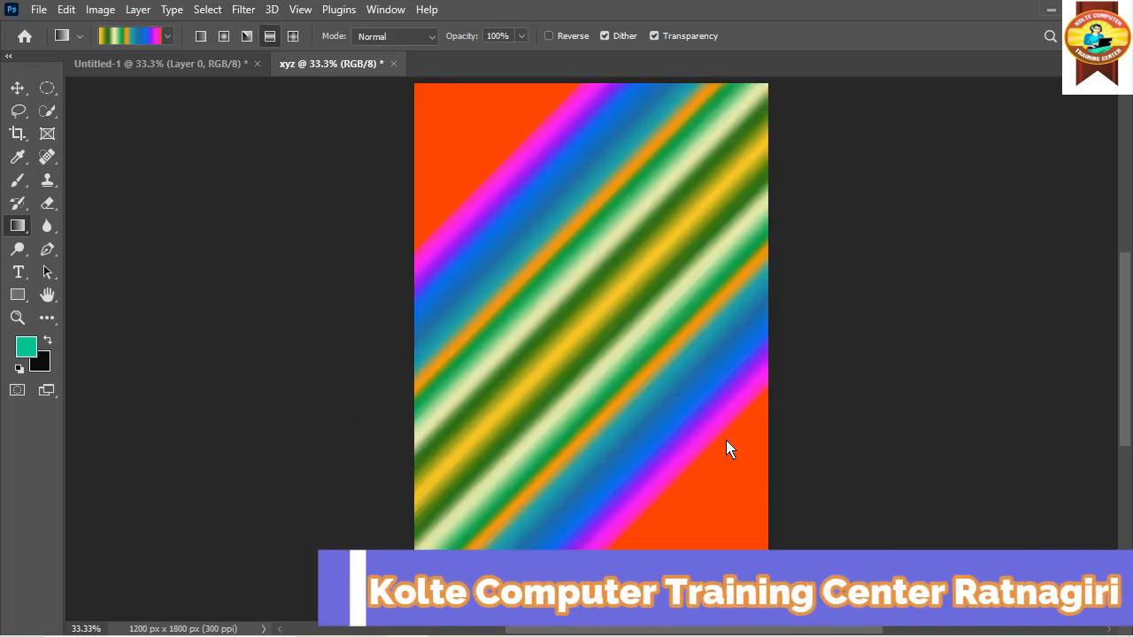
key(ctrl+z)
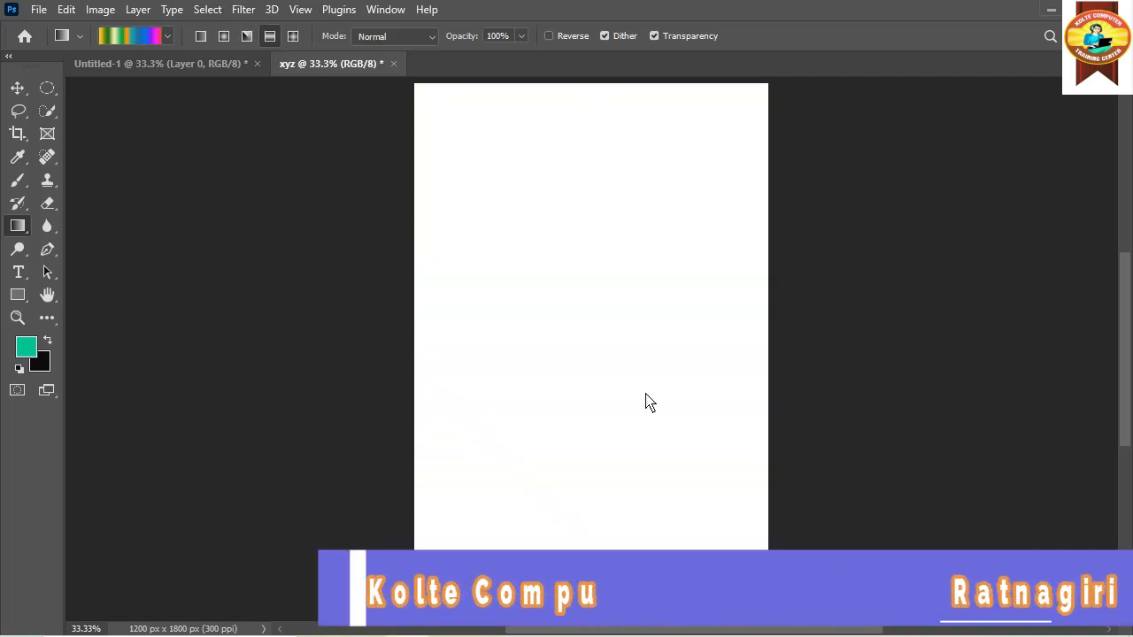
drag(575, 331, 751, 602)
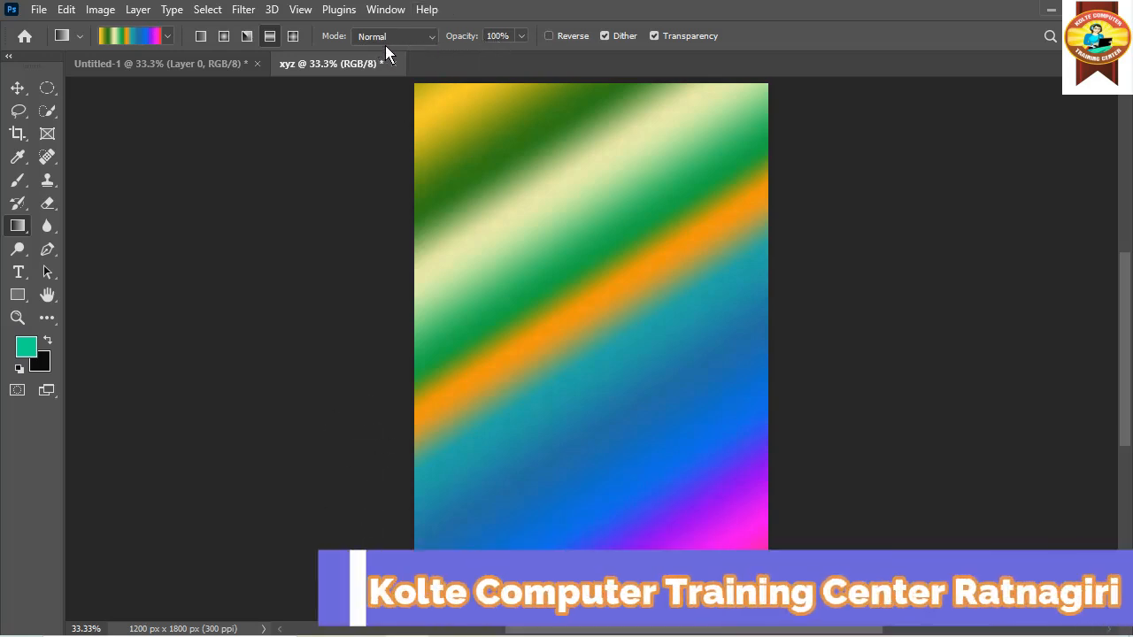
key(ctrl+z)
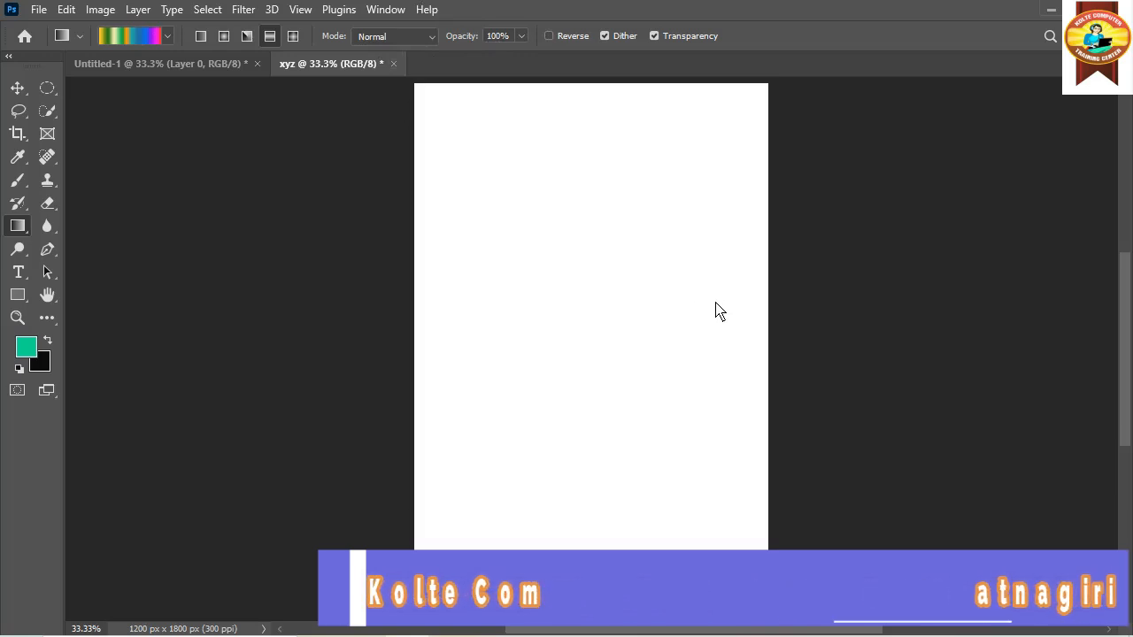
Fill the canvas with the custom gradient in Diamond style, from just above its center to below its bottom edge, after undoing the trial fills
click(293, 36)
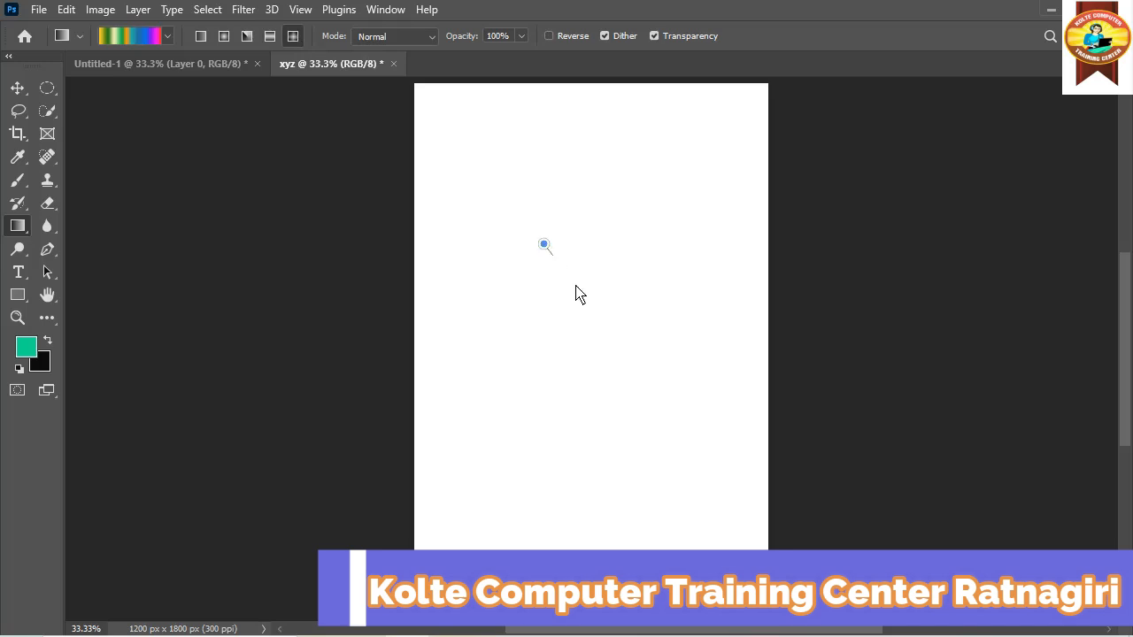
drag(659, 466, 655, 446)
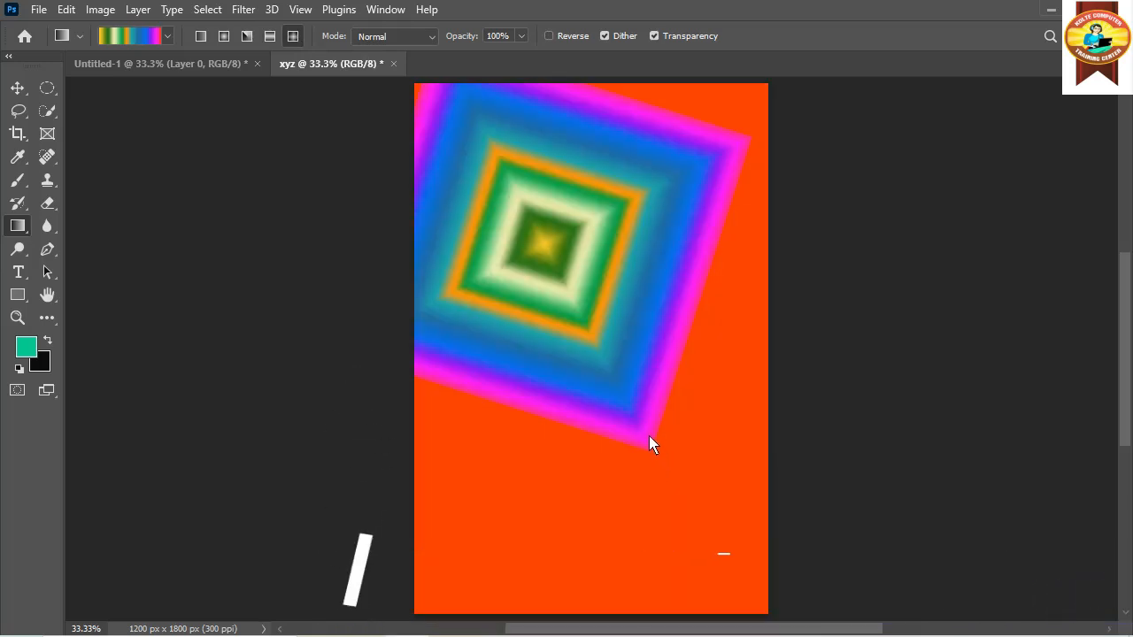
key(ctrl+z)
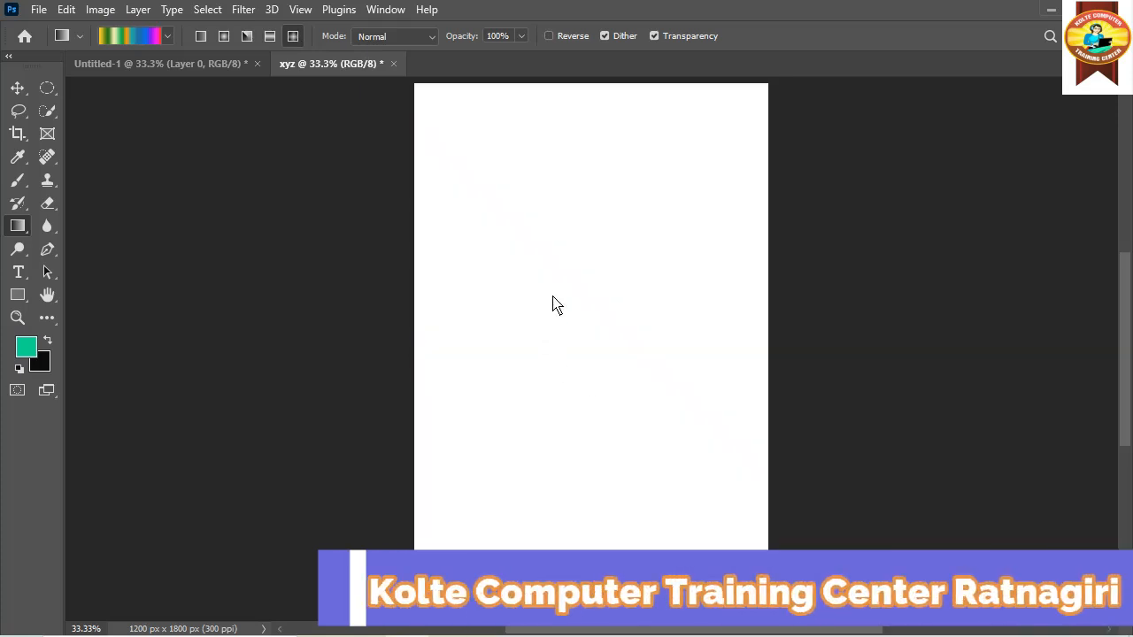
drag(584, 354, 585, 423)
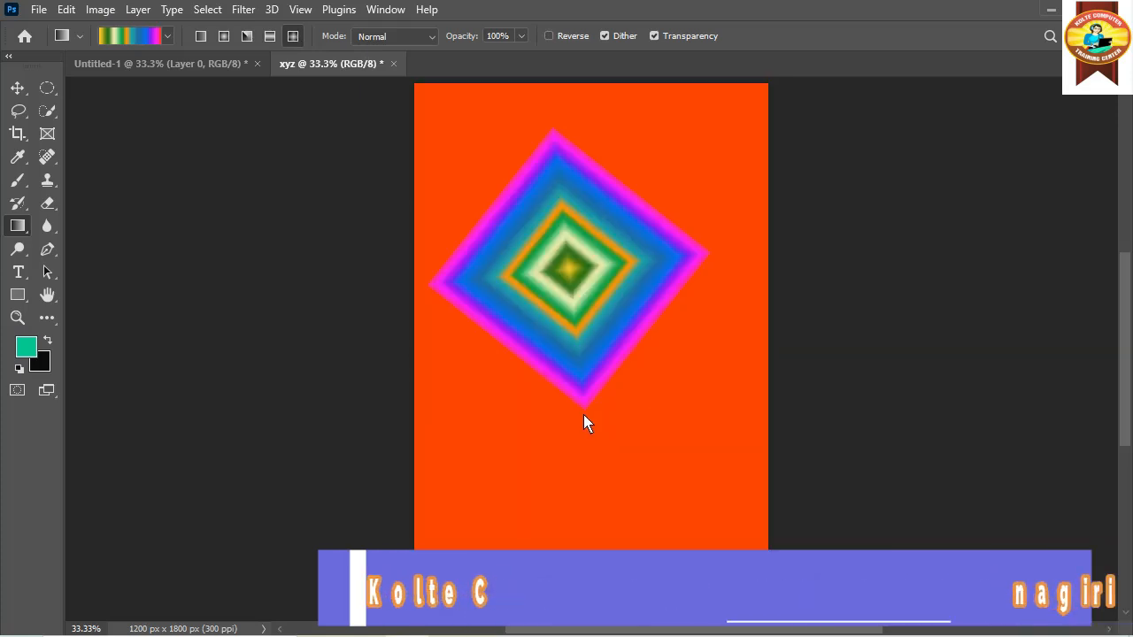
key(ctrl+z)
drag(584, 271, 577, 624)
scroll(615, 508, up, 3)
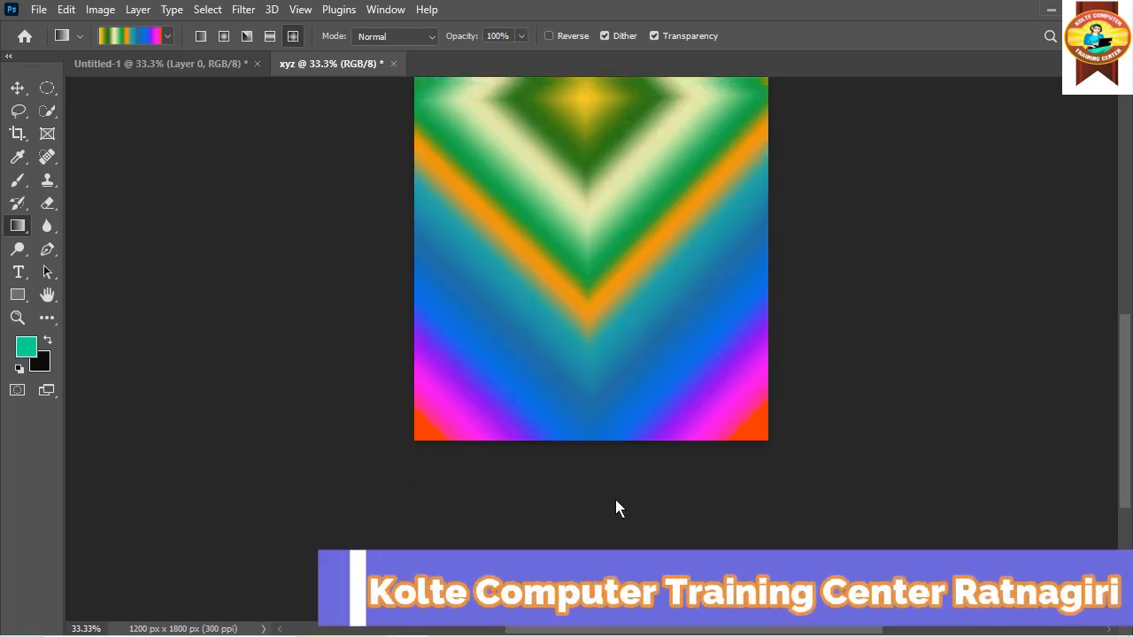
Undo the Diamond fill, try a short and a full-length diagonal one from the canvas's upper-left corner, and undo both
scroll(629, 470, up, 2)
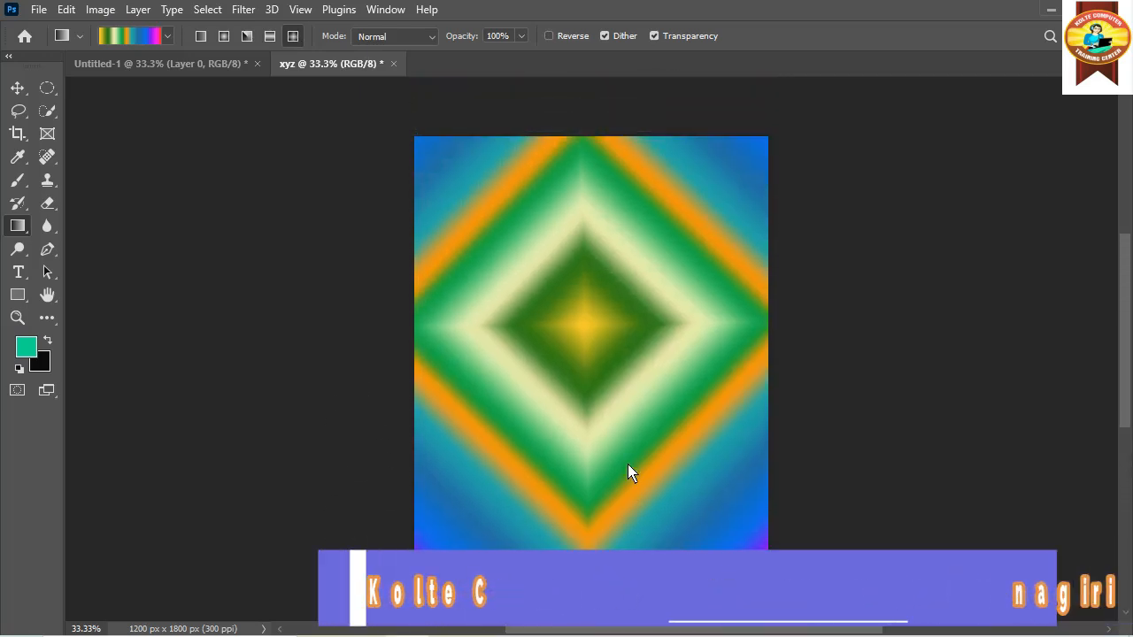
key(ctrl+z)
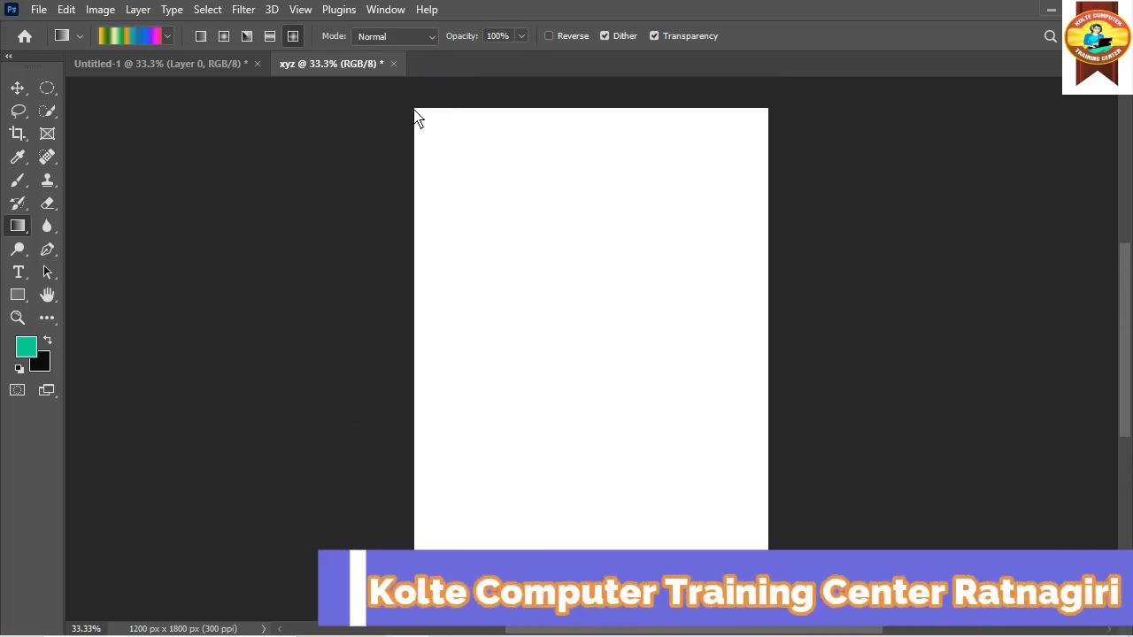
drag(567, 411, 564, 409)
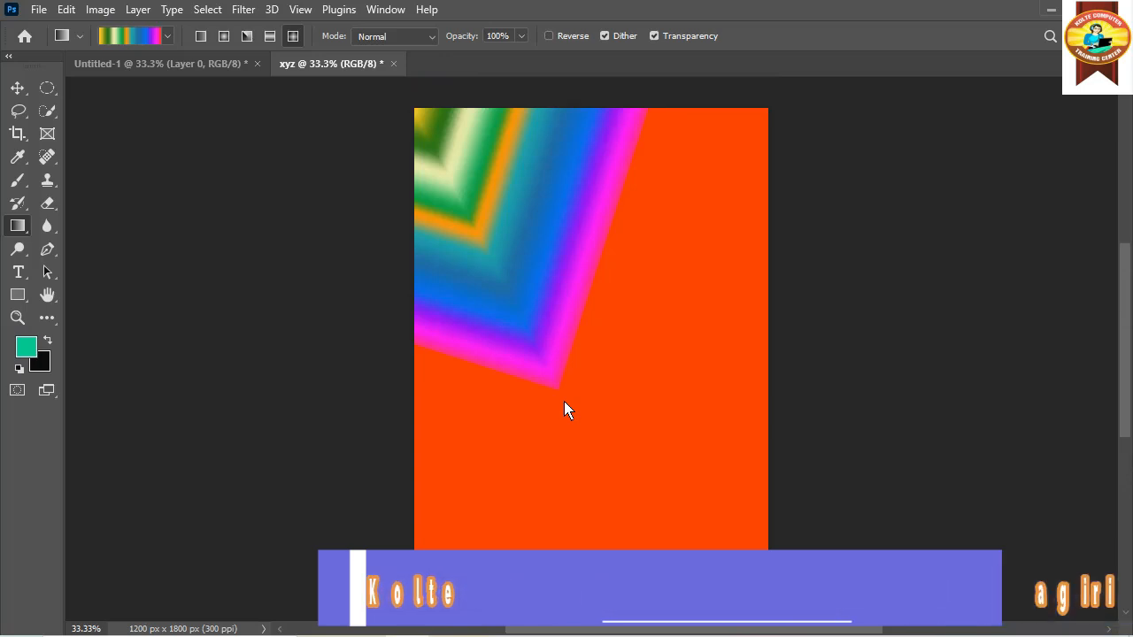
key(ctrl+z)
drag(416, 113, 761, 623)
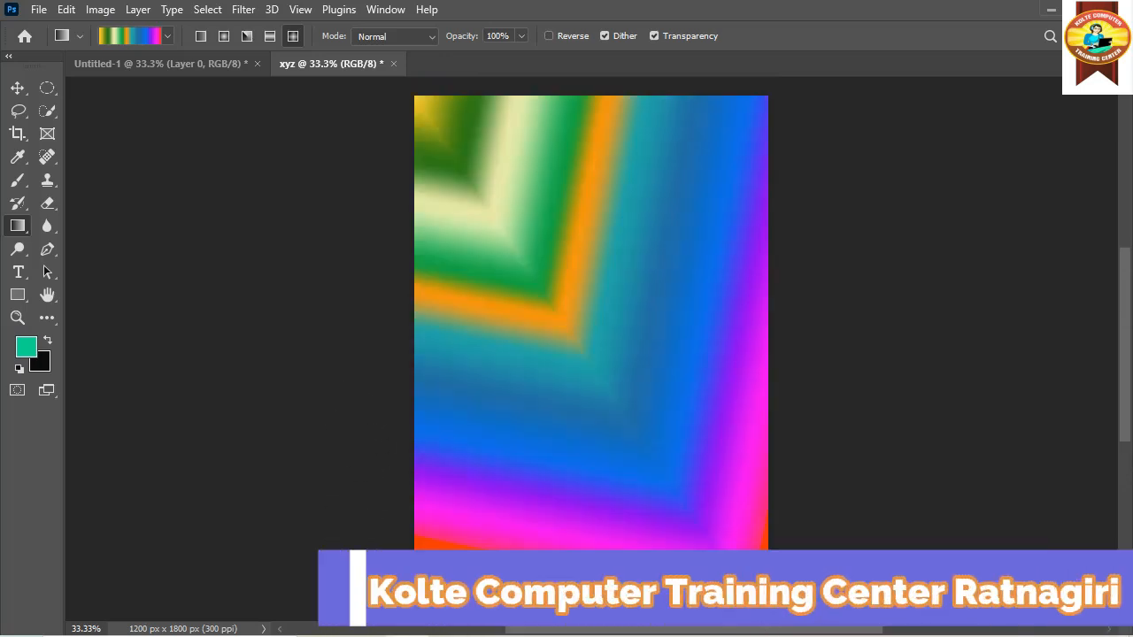
scroll(840, 493, up, 1)
scroll(840, 488, down, 2)
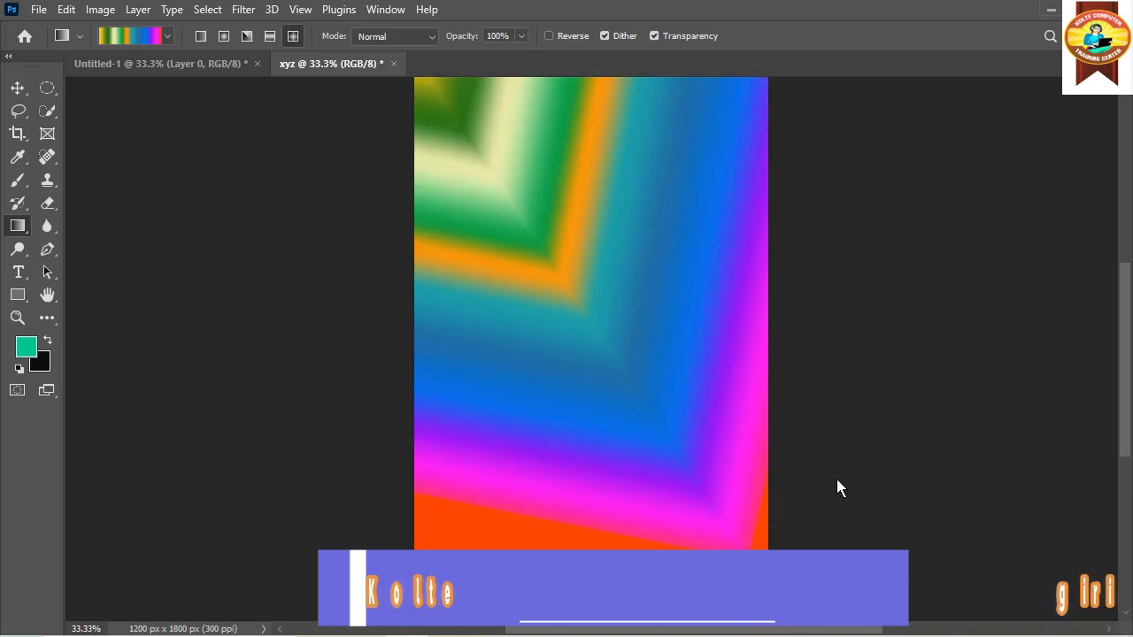
scroll(837, 484, up, 2)
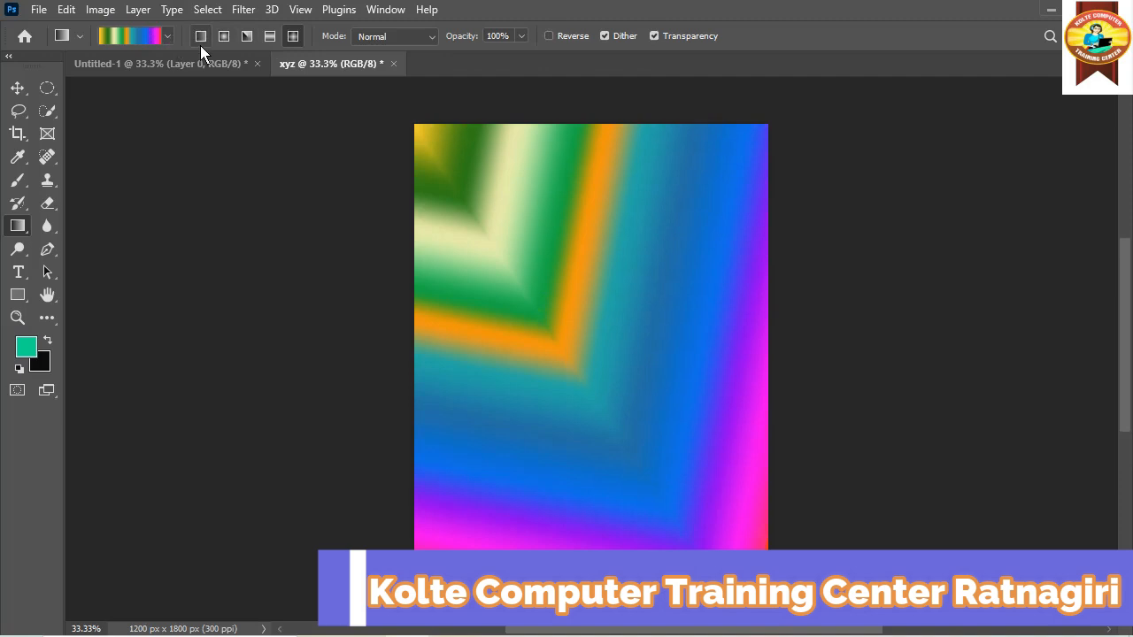
key(ctrl+z)
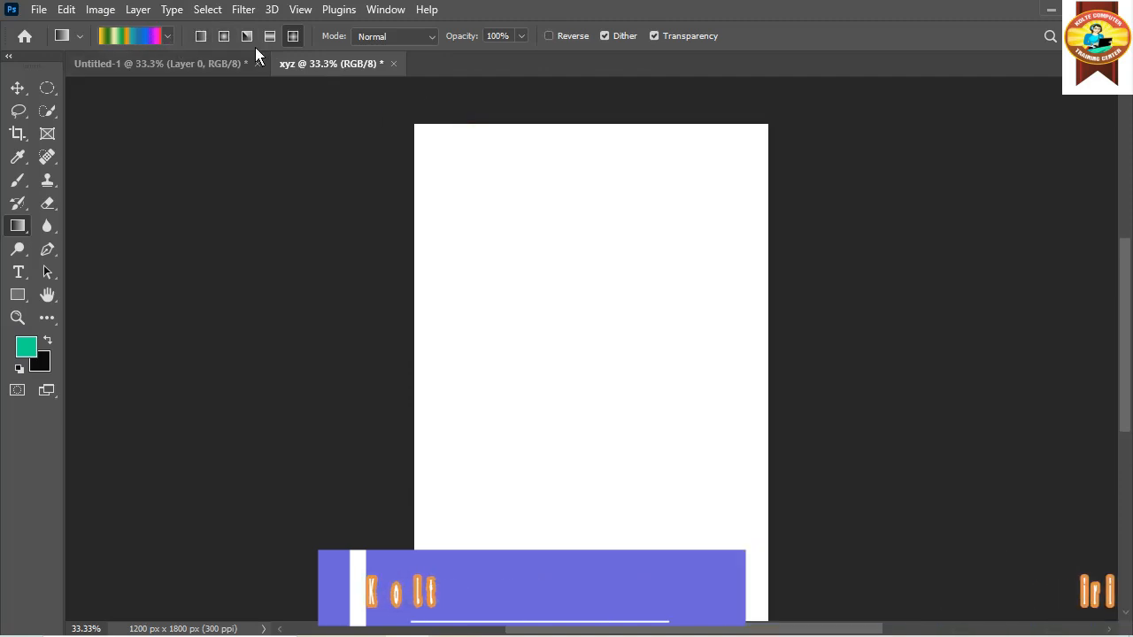
Change the custom gradient's type from Solid to Noise and apply it
click(169, 36)
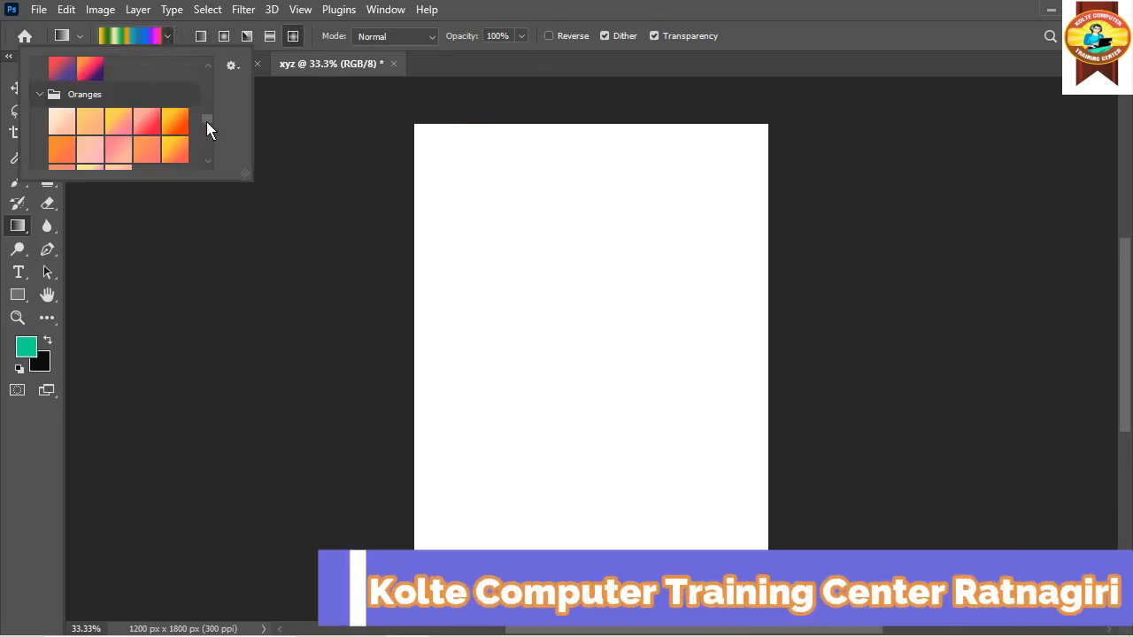
click(113, 36)
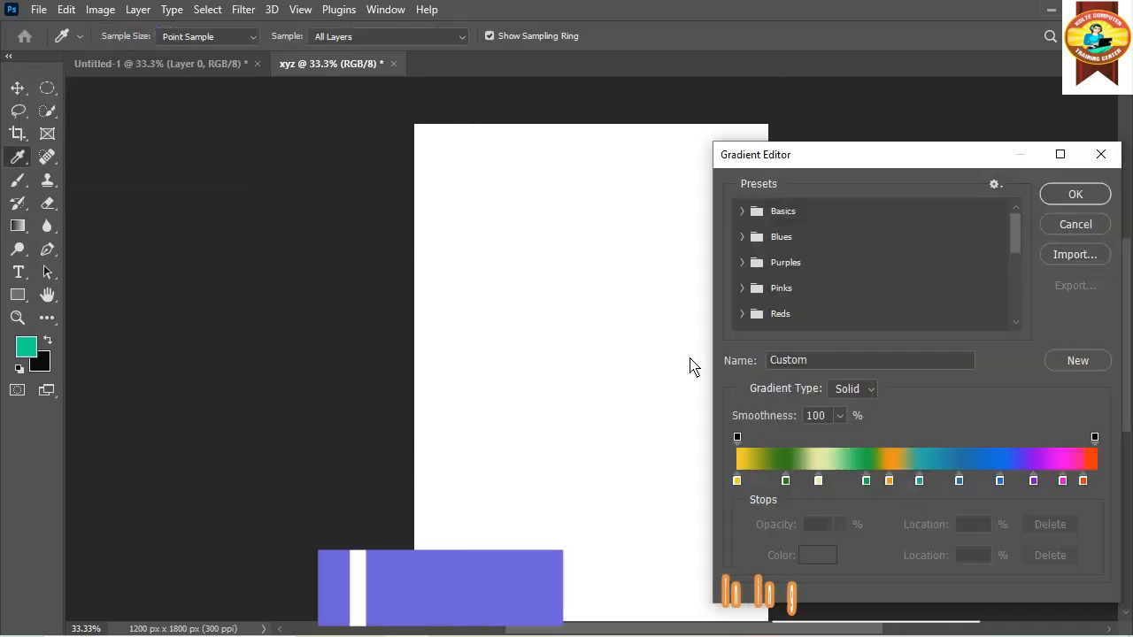
click(871, 394)
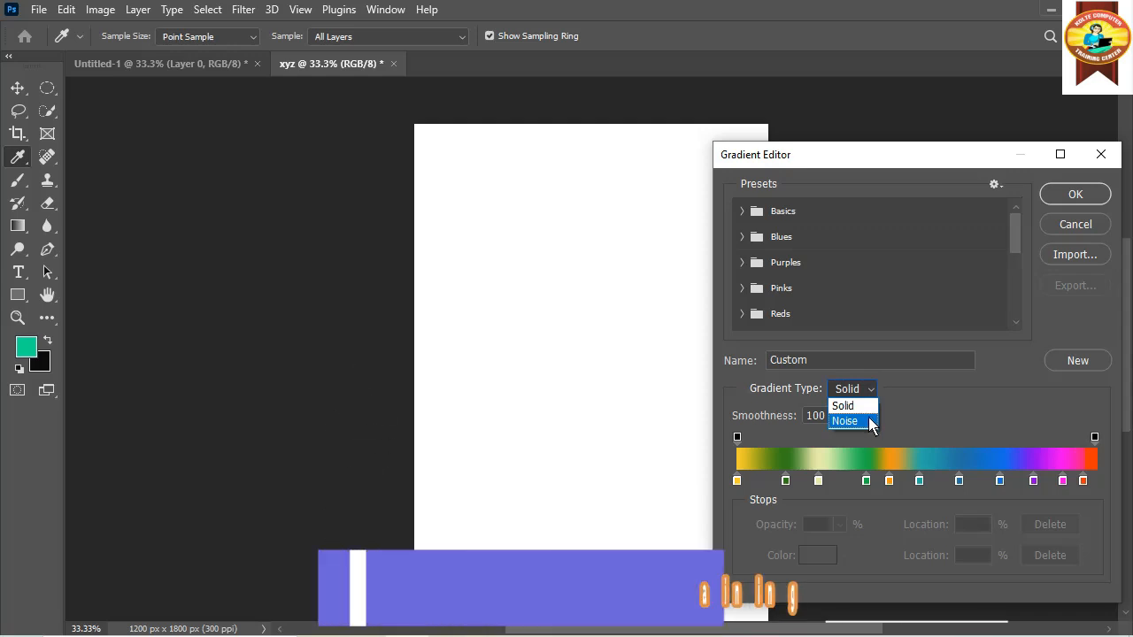
click(870, 421)
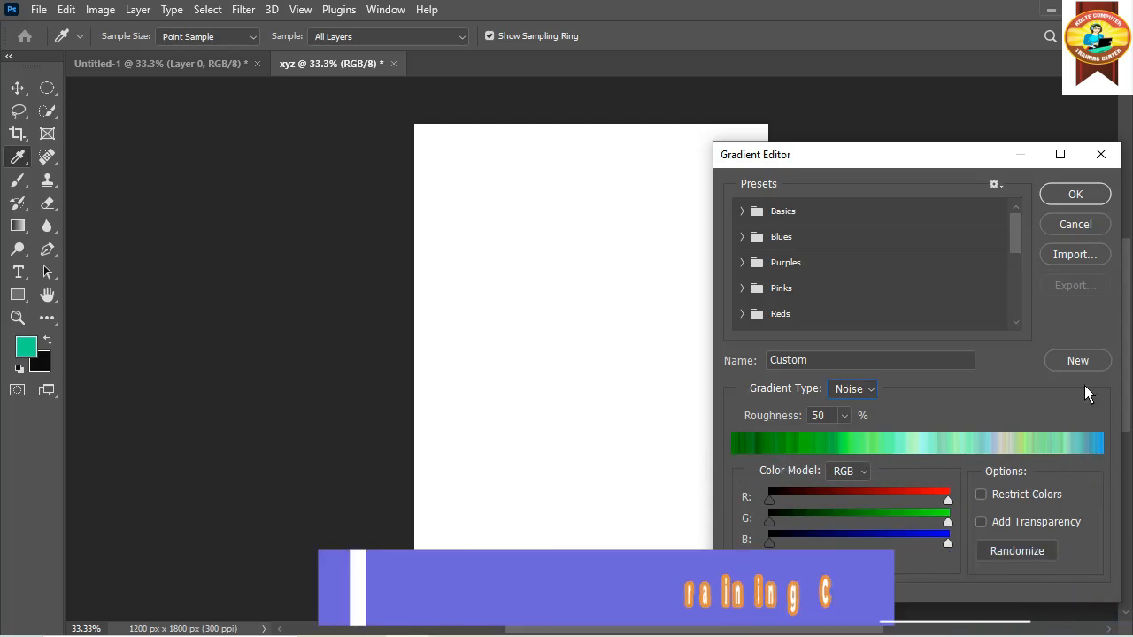
click(1076, 197)
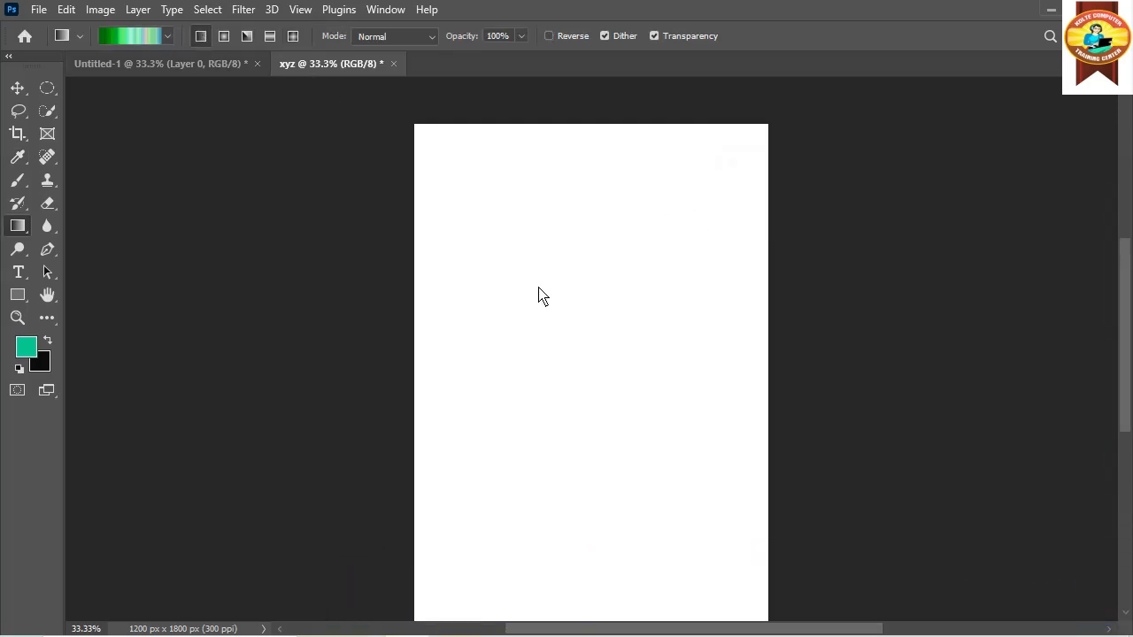
Try the noise gradient in Linear style with fills including a diagonal and a horizontal one, undoing each
drag(484, 246, 704, 554)
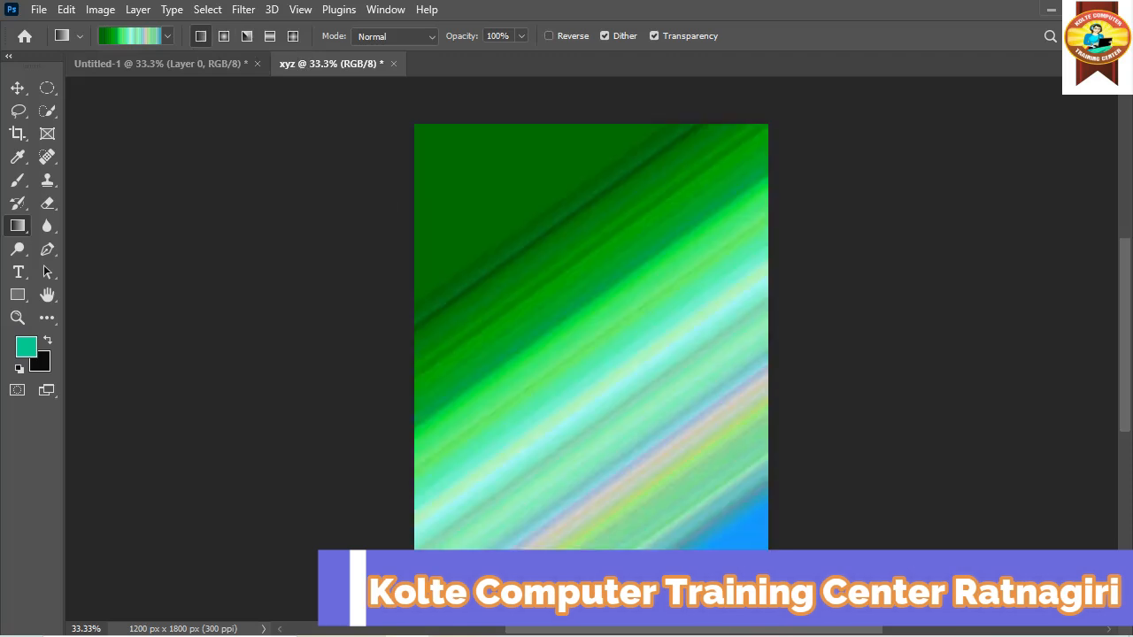
key(ctrl+z)
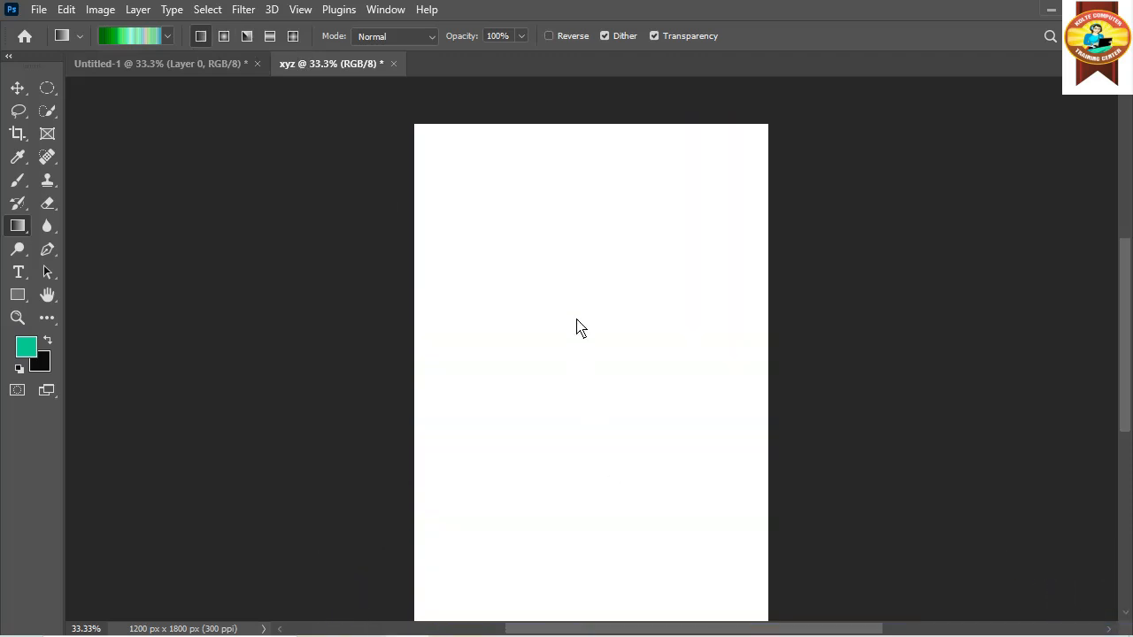
drag(591, 311, 591, 323)
key(ctrl+z)
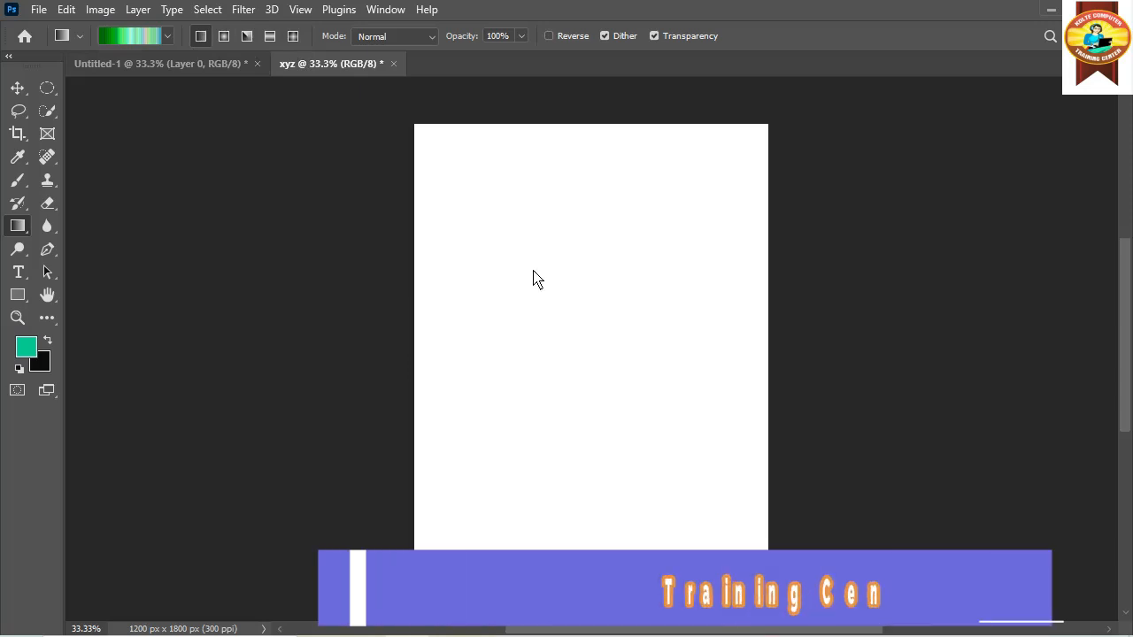
drag(466, 289, 601, 288)
drag(746, 289, 757, 289)
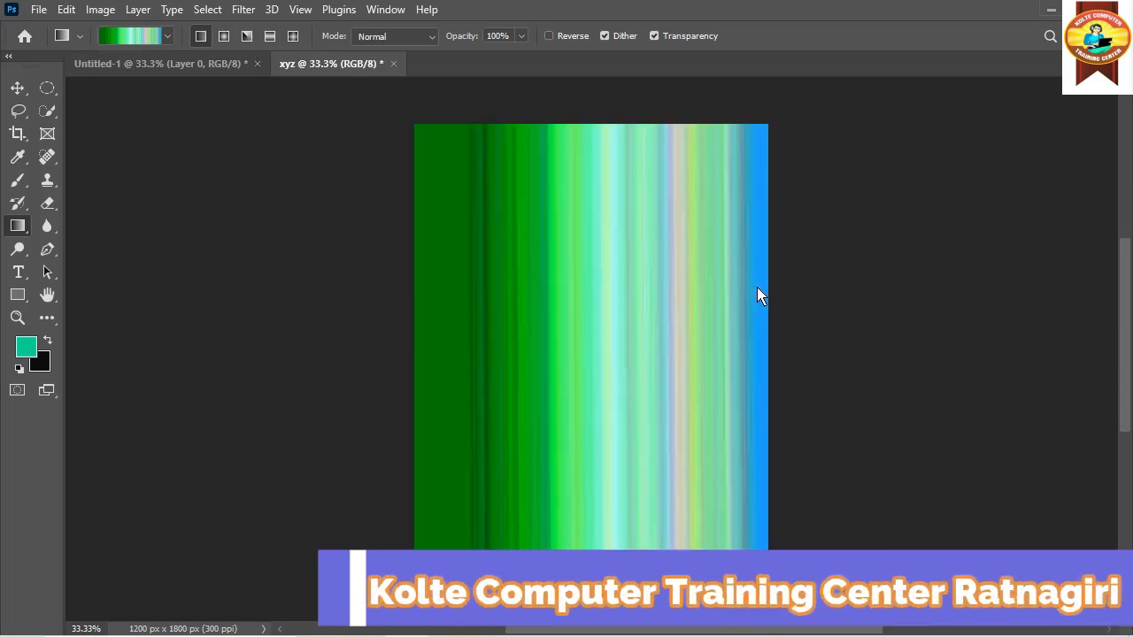
key(ctrl+z)
Try the noise gradient in Radial style, including fills from the canvas's middle and from its upper-left corner, and undo each
click(224, 37)
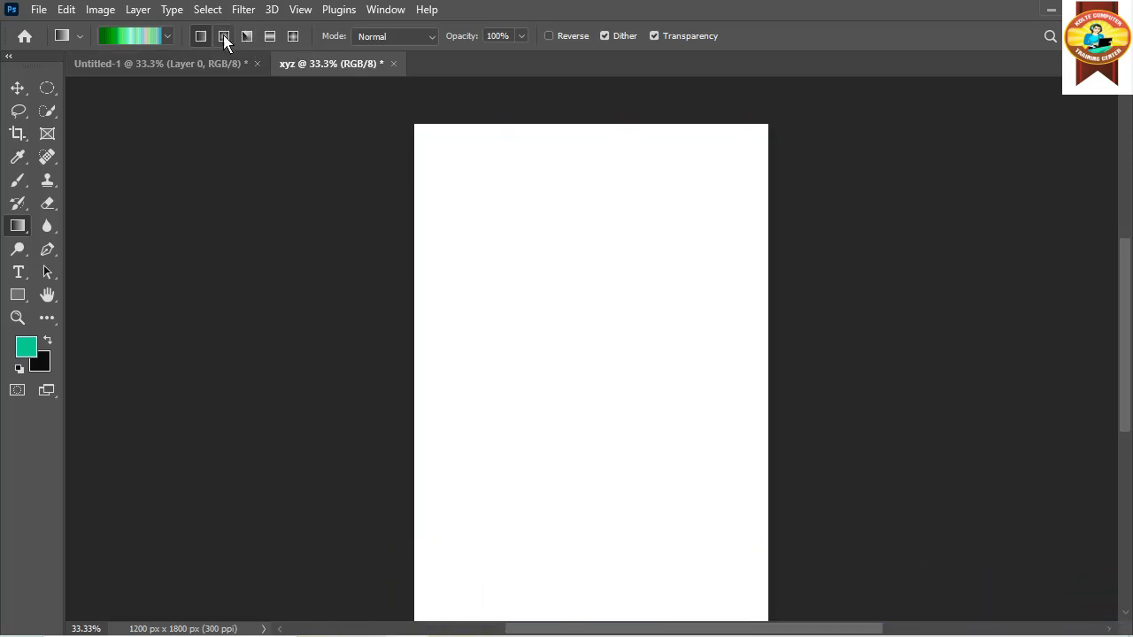
drag(522, 251, 673, 533)
key(ctrl+z)
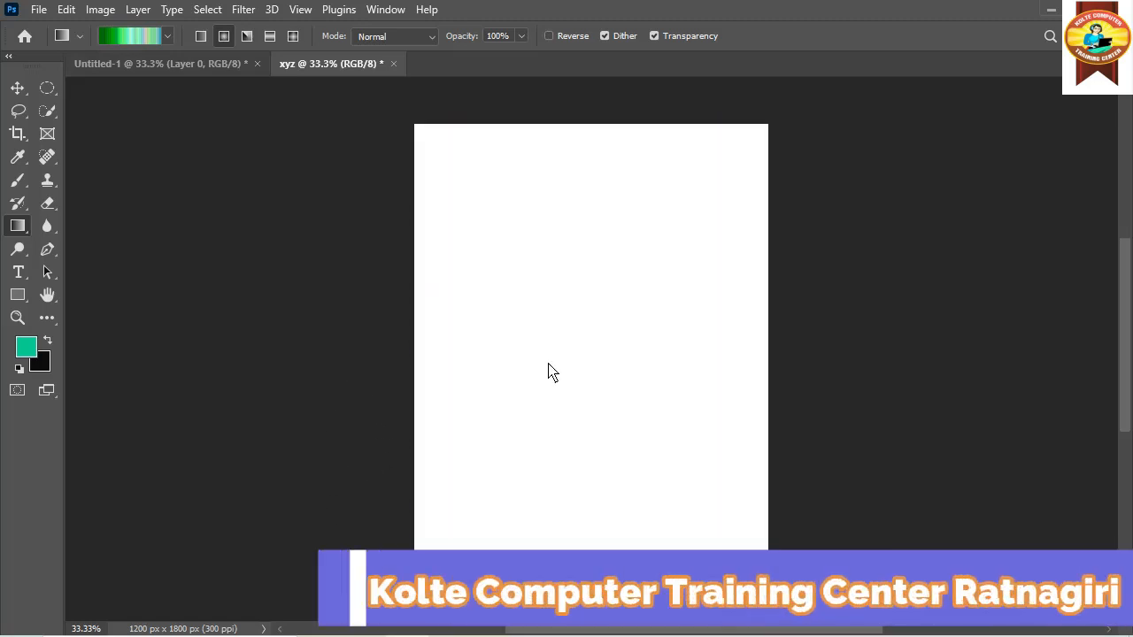
drag(580, 372, 750, 622)
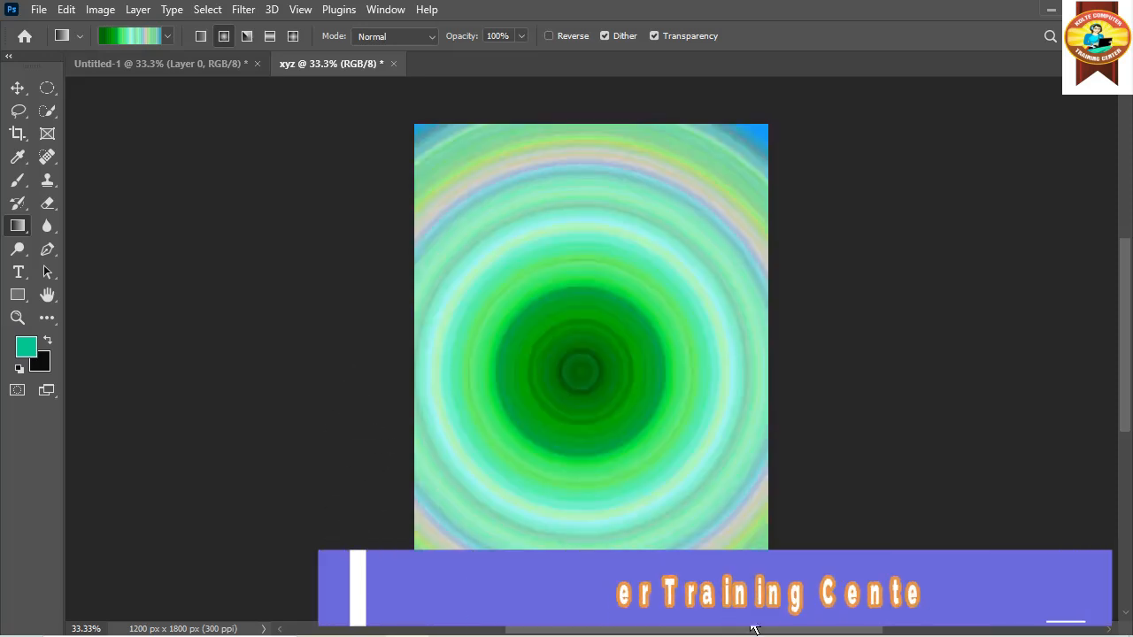
scroll(781, 496, down, 1)
scroll(783, 496, up, 1)
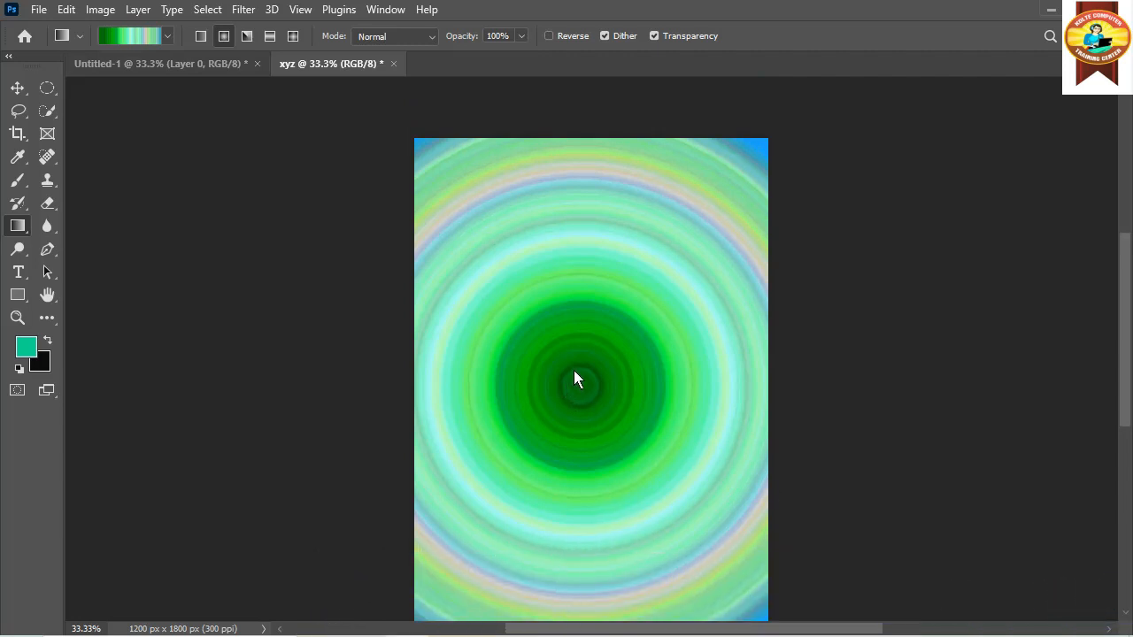
key(ctrl+z)
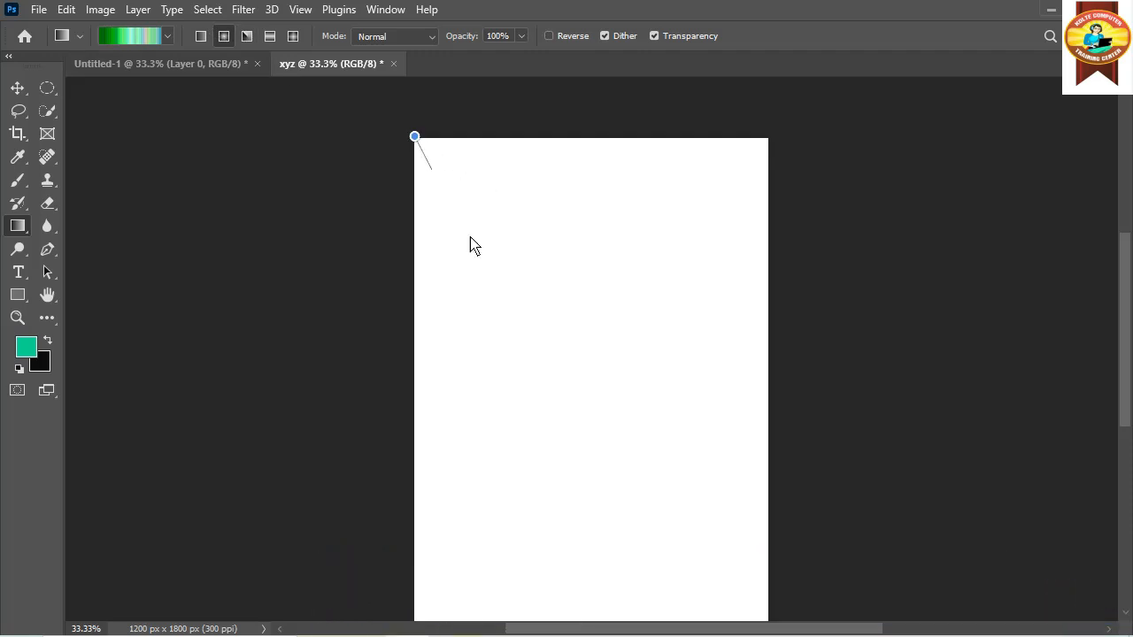
drag(597, 404, 597, 403)
key(ctrl+z)
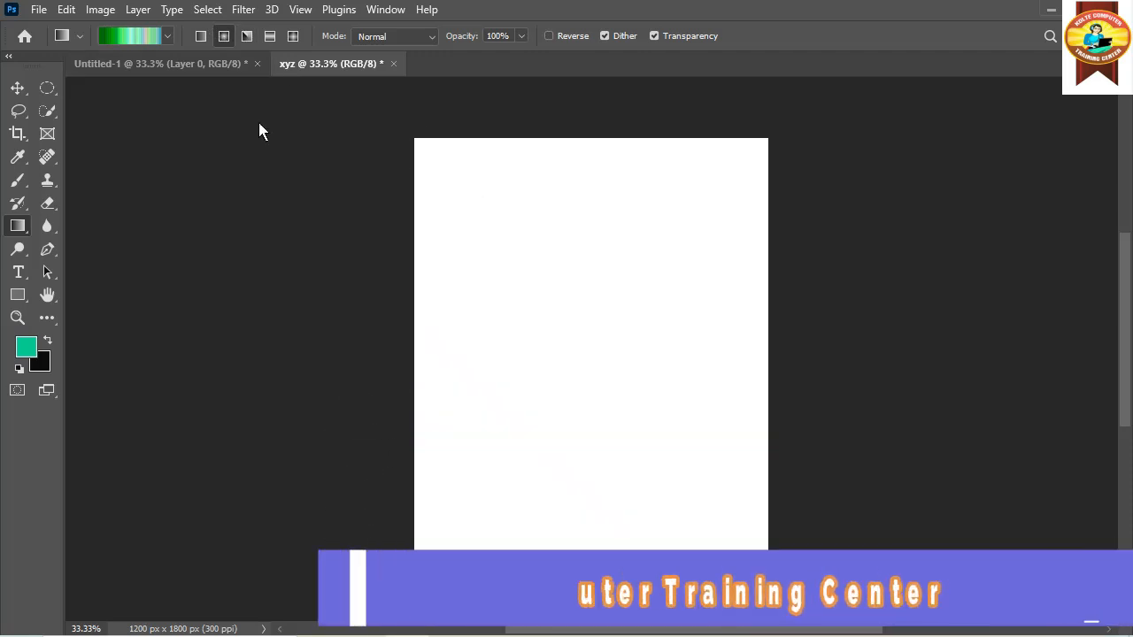
Try the noise gradient in Angle style, from near the canvas's center straight down, and undo the fill
drag(596, 372, 593, 625)
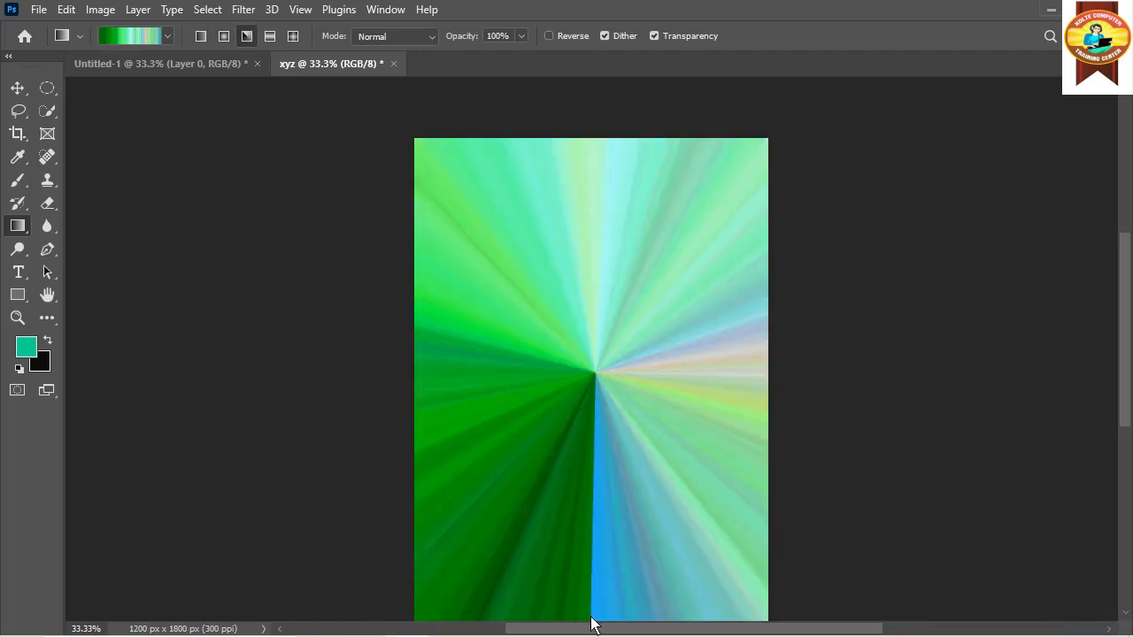
scroll(604, 500, down, 1)
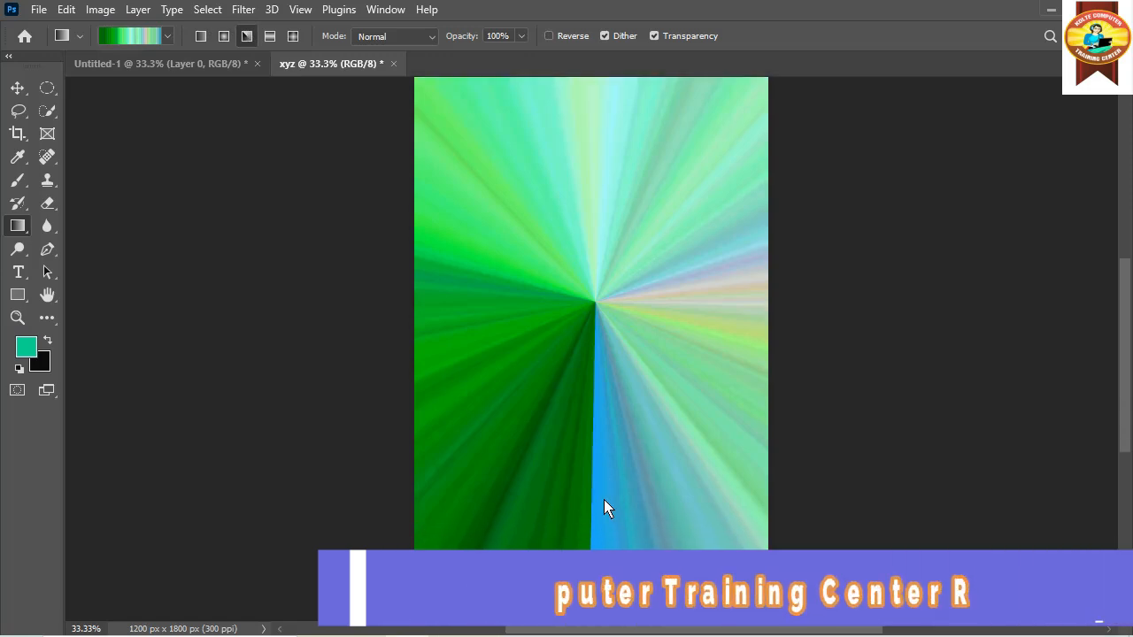
scroll(607, 503, up, 1)
key(ctrl+z)
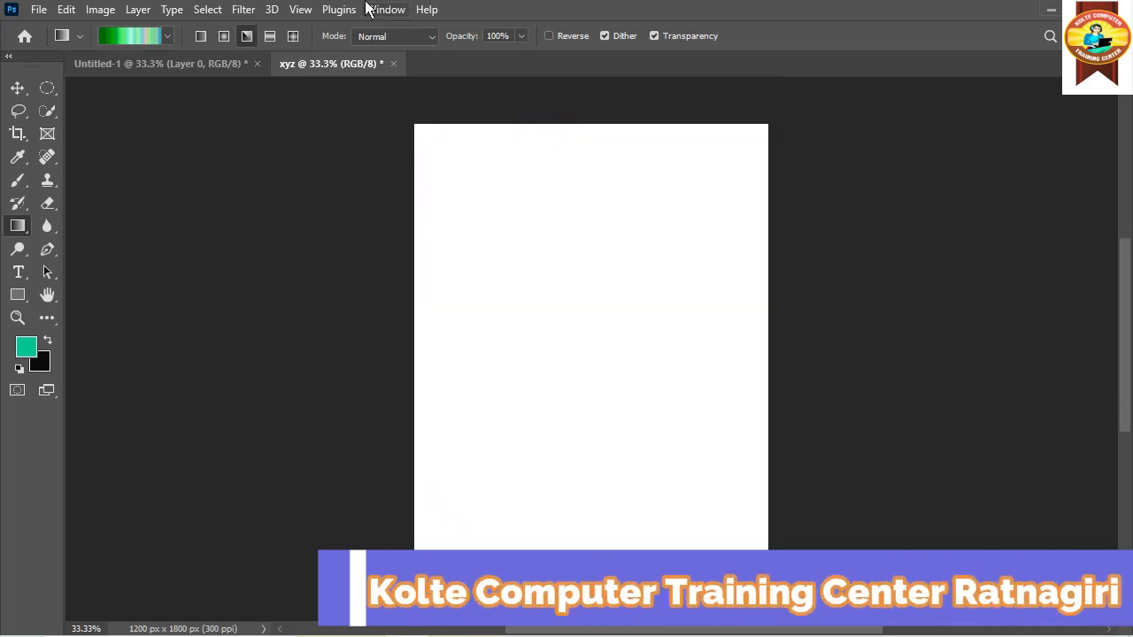
Try the noise gradient in Reflected style with a diagonal fill across the canvas's middle, and undo it
click(270, 40)
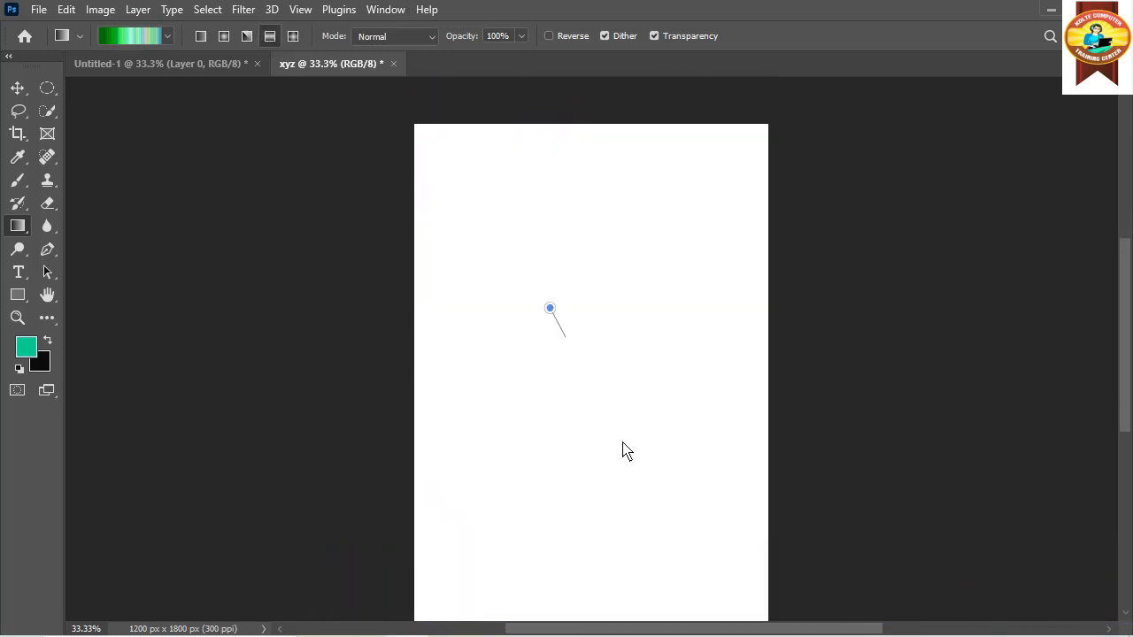
drag(627, 452, 667, 528)
key(ctrl+z)
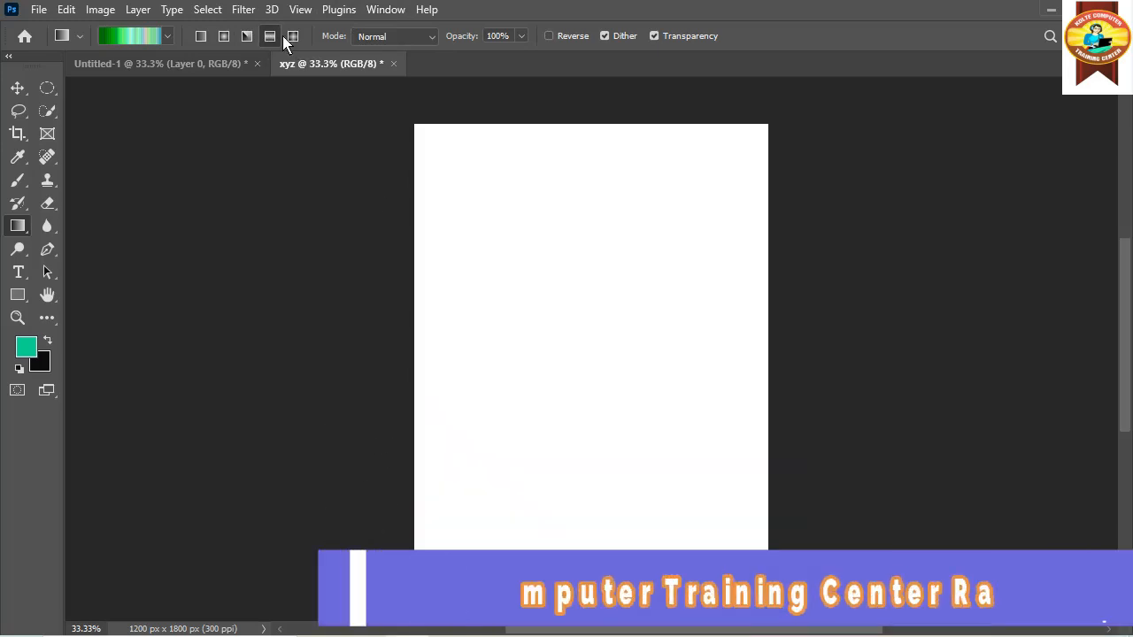
Try the noise gradient in Diamond style: straight down from the middle, diagonally from the upper-left corner, and tilted from above center, undoing the first two
drag(612, 498, 589, 622)
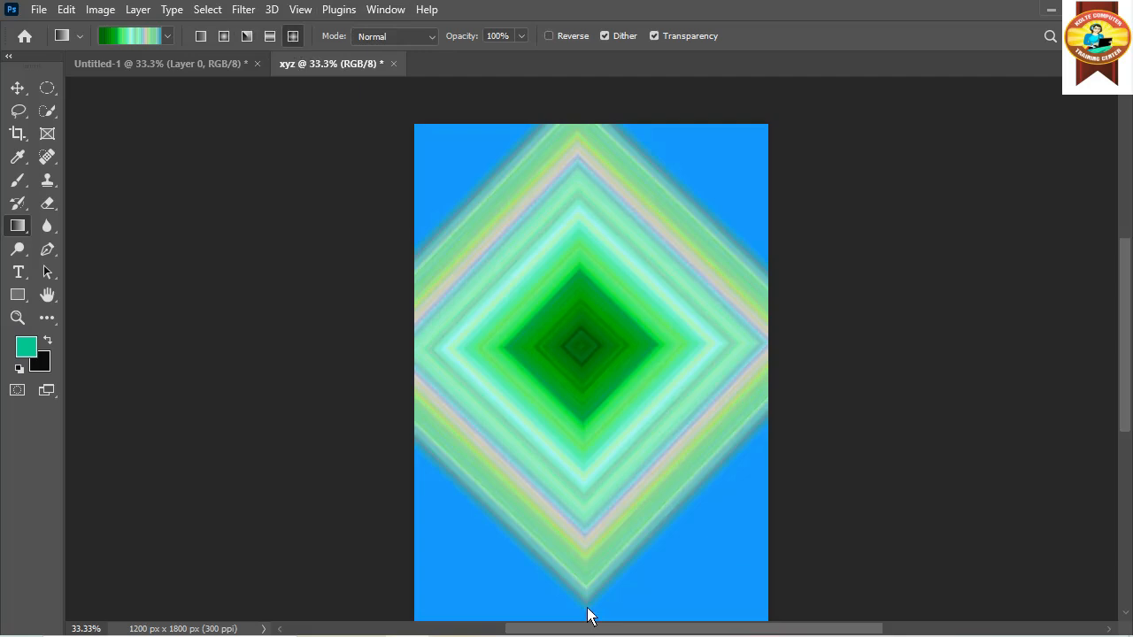
key(ctrl+z)
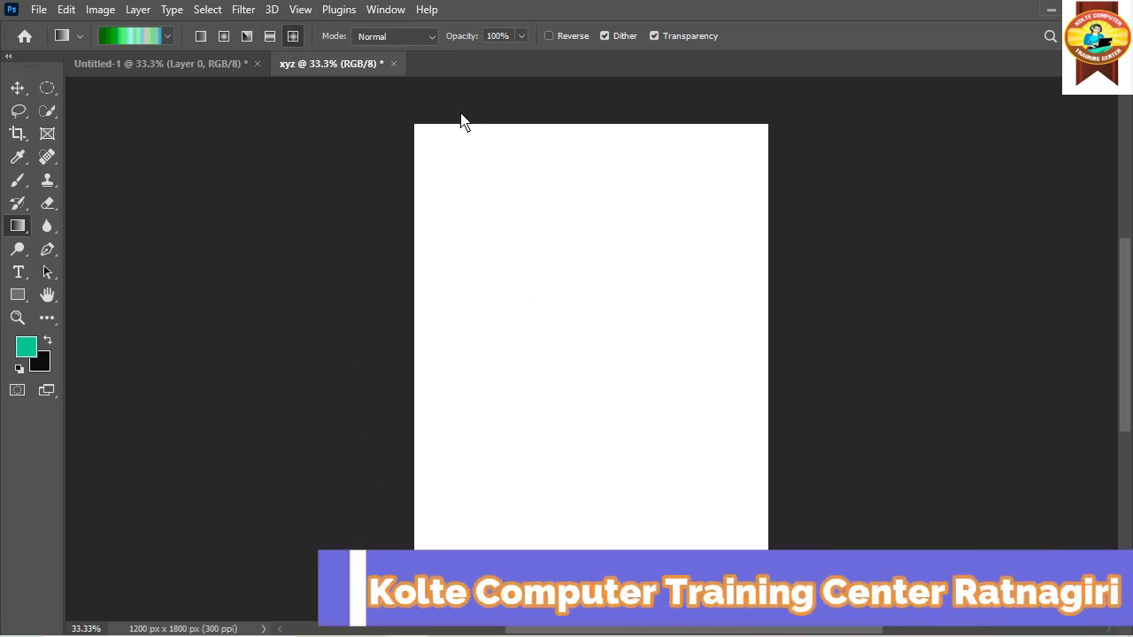
drag(416, 127, 750, 619)
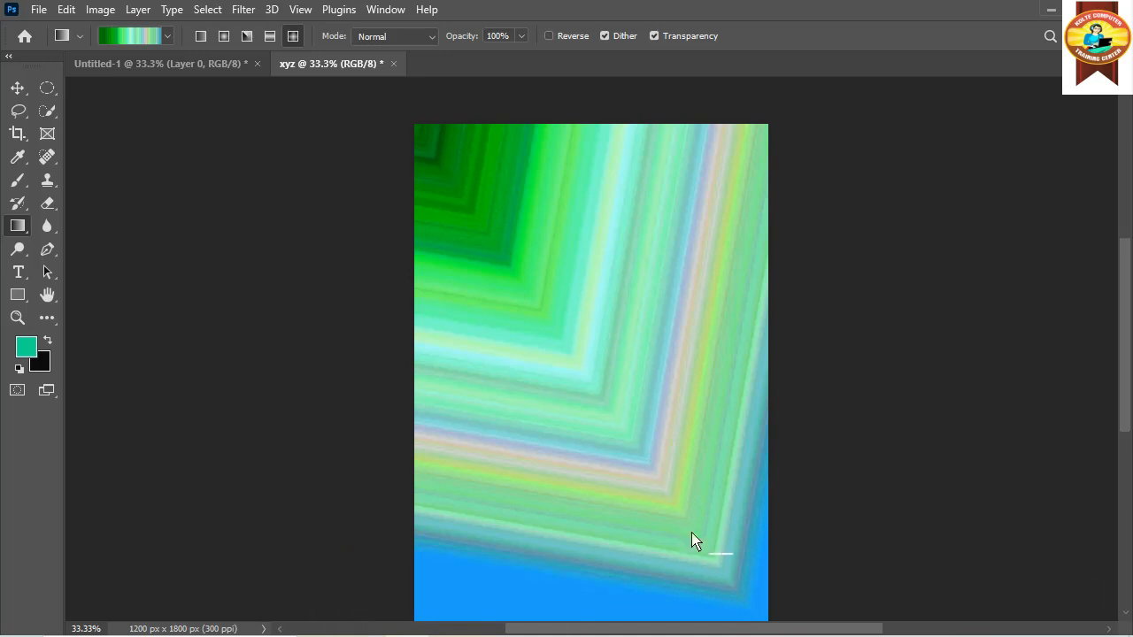
key(ctrl+z)
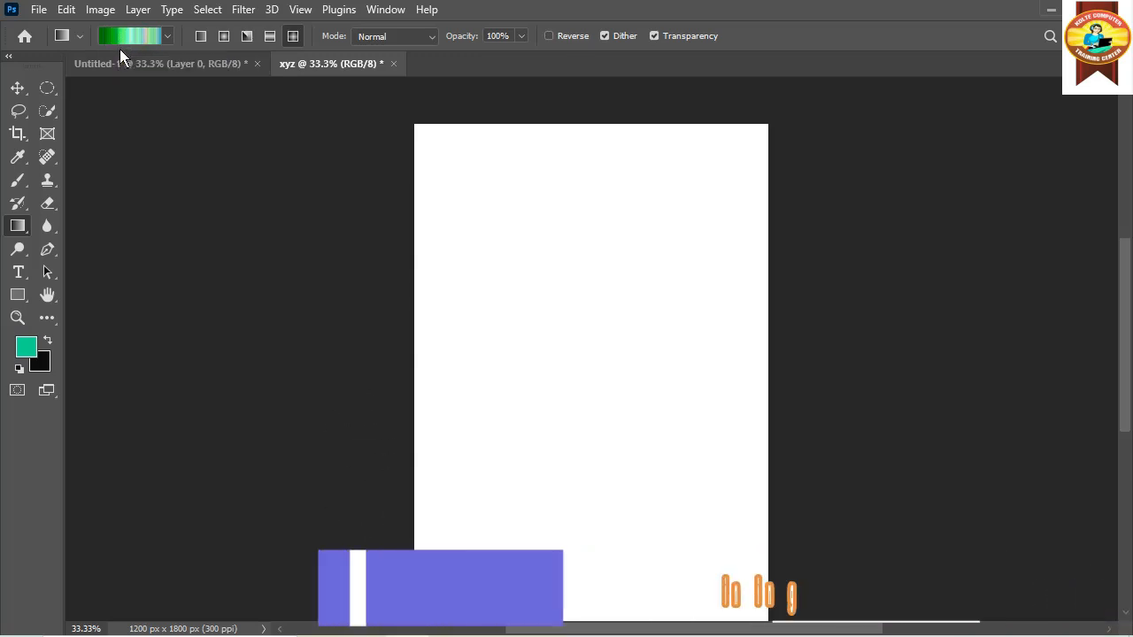
drag(626, 411, 696, 543)
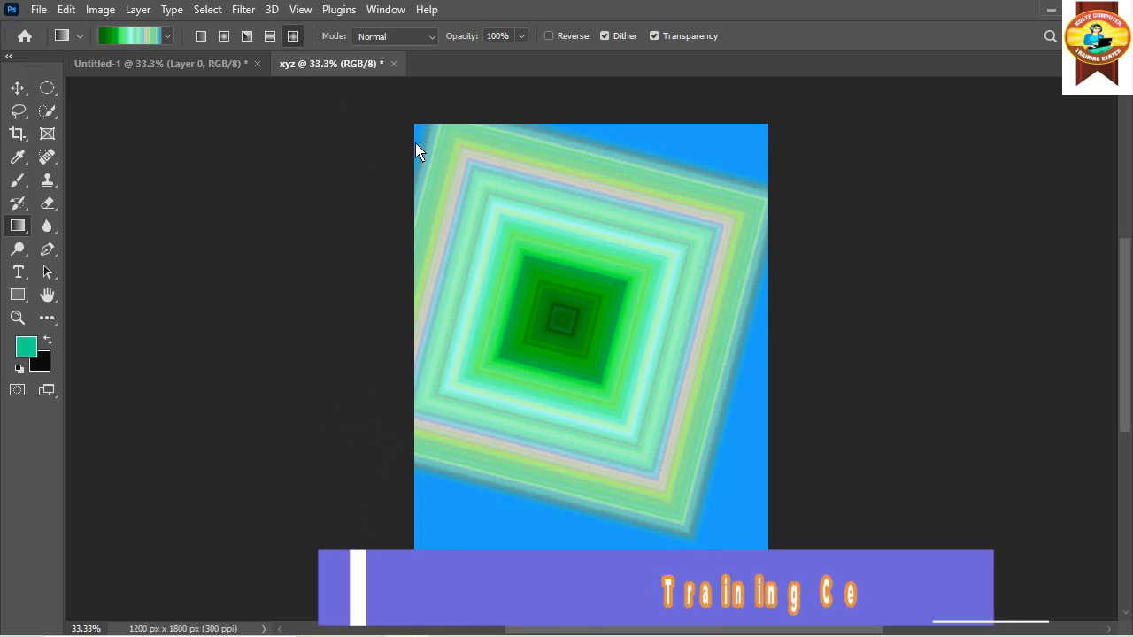
Undo the tilted fill and fill the canvas with the noise gradient in Diamond style, from just above center straight down toward the bottom edge
key(ctrl+z)
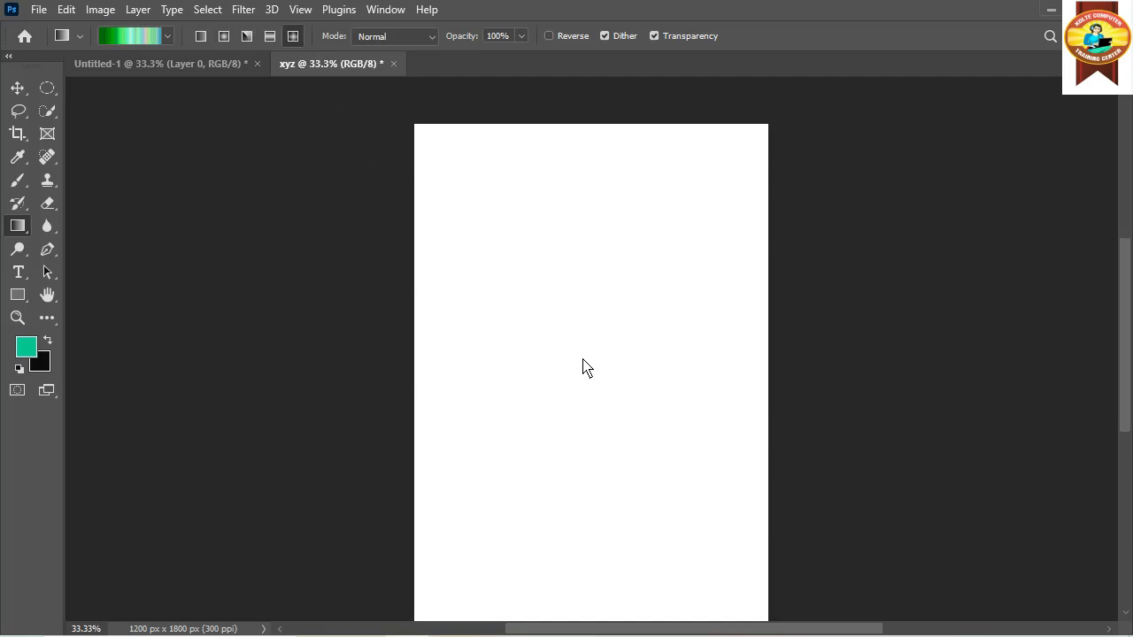
drag(585, 359, 583, 586)
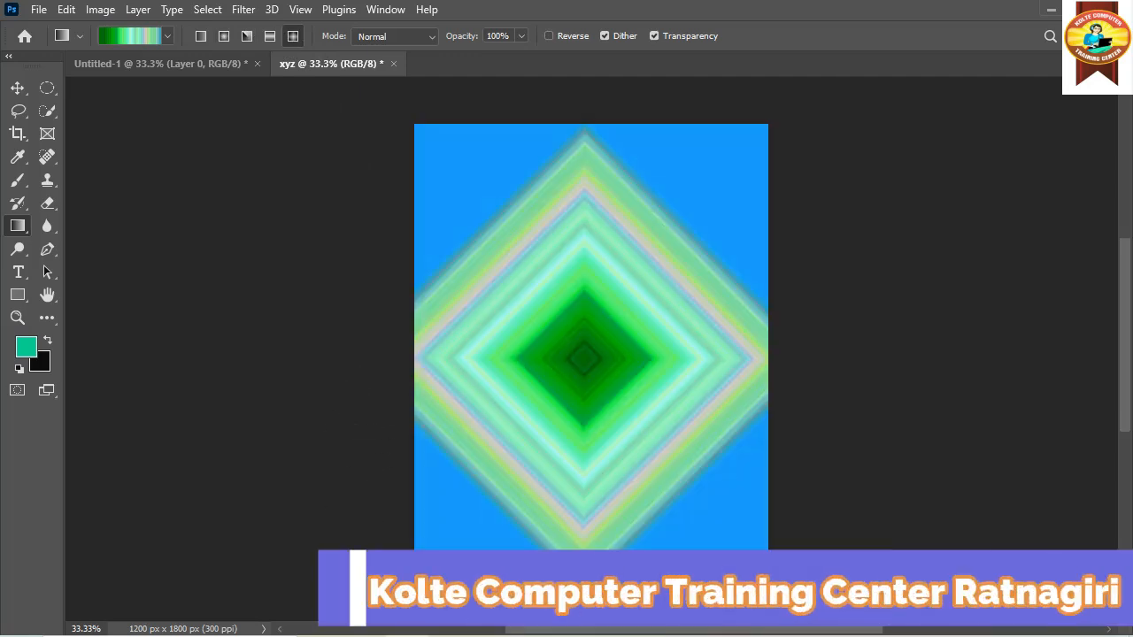
scroll(596, 572, down, 3)
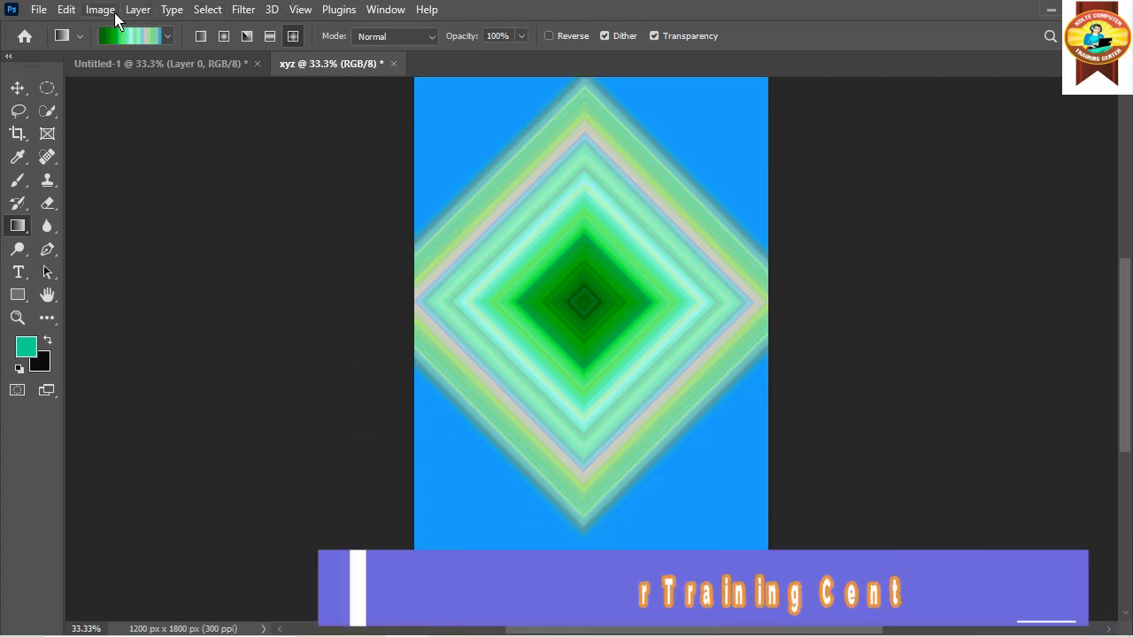
Define the canvas's diamond gradient artwork as a pattern named xyz
click(67, 10)
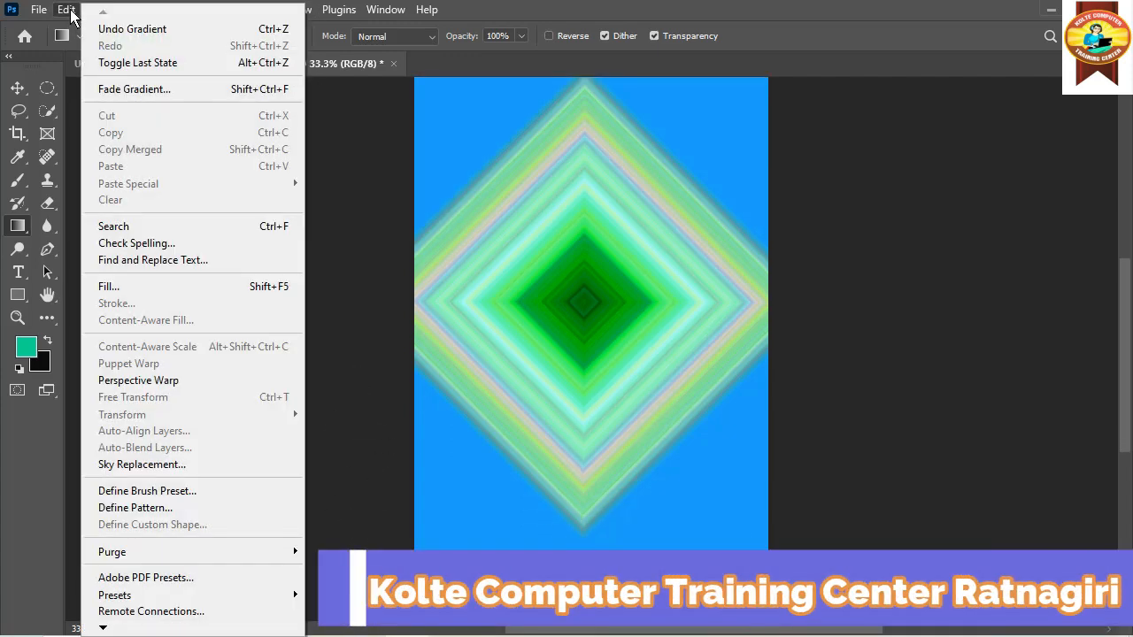
click(135, 509)
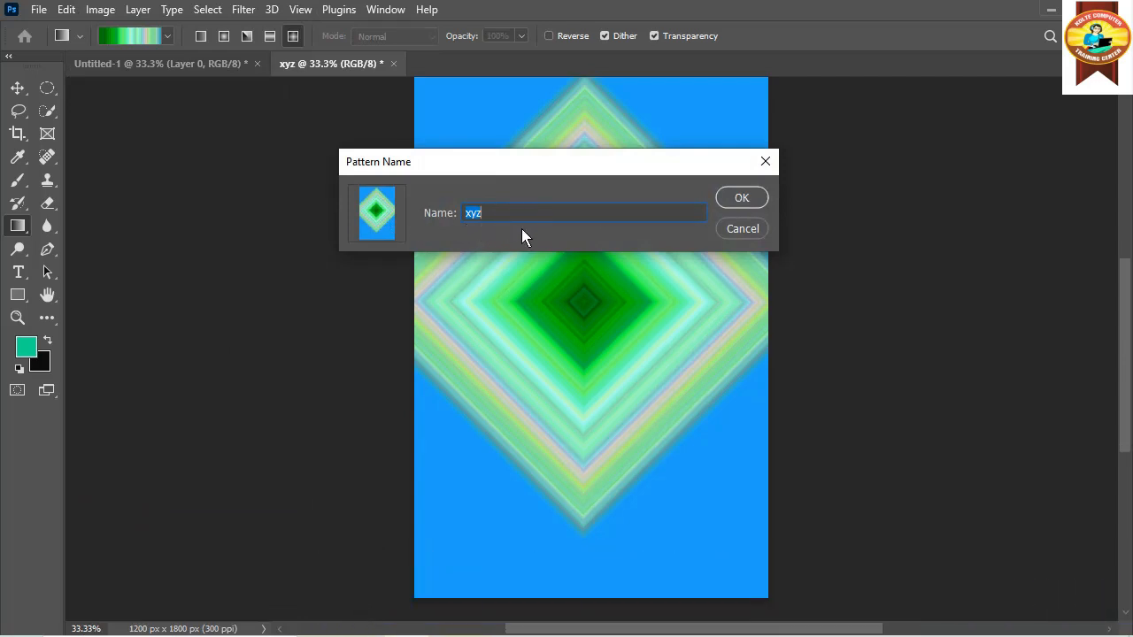
click(747, 199)
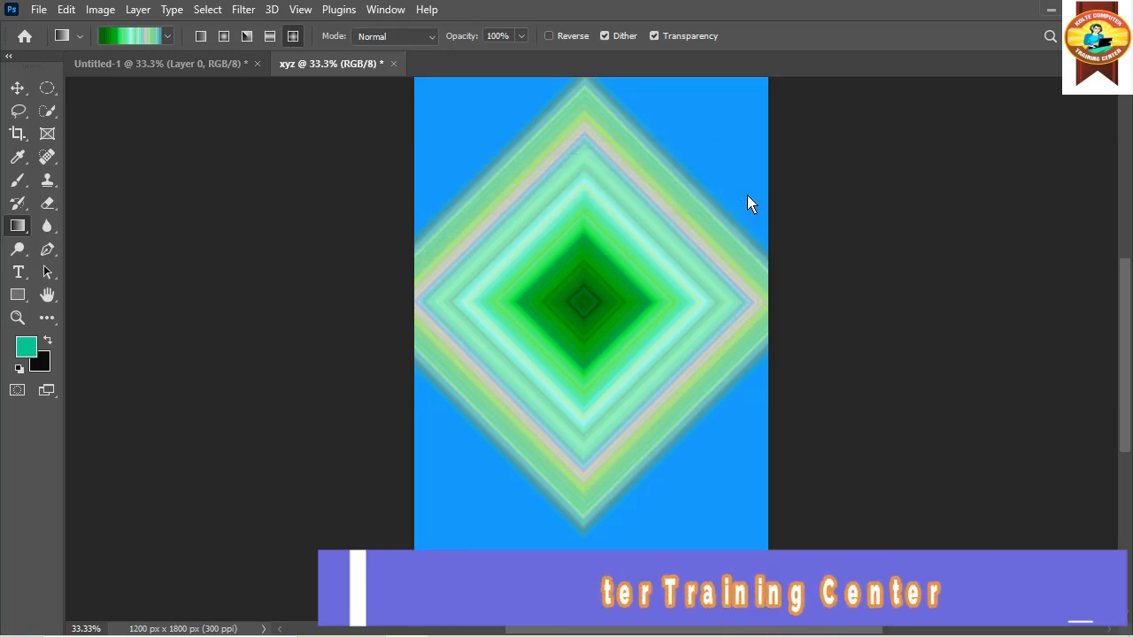